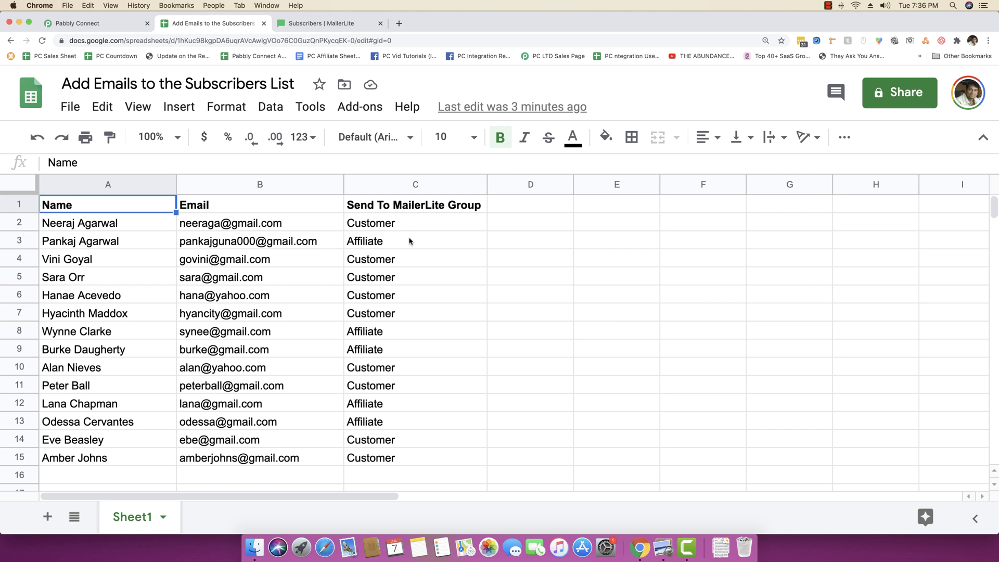
# Compare the Send To MailerLite Group entries in the spreadsheet with the subscriber groups set up in MailerLite
pyautogui.click(375, 228)
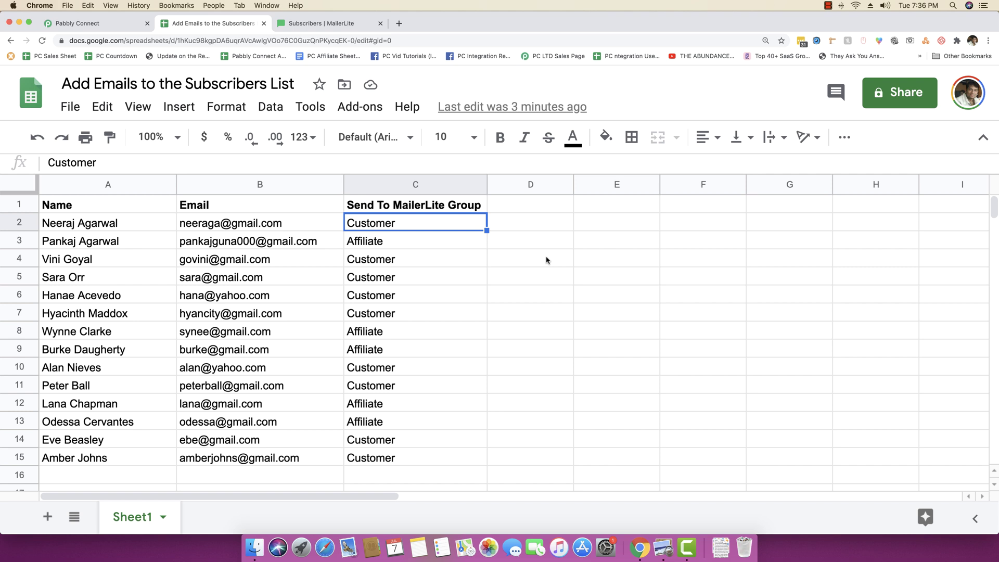
pyautogui.click(365, 240)
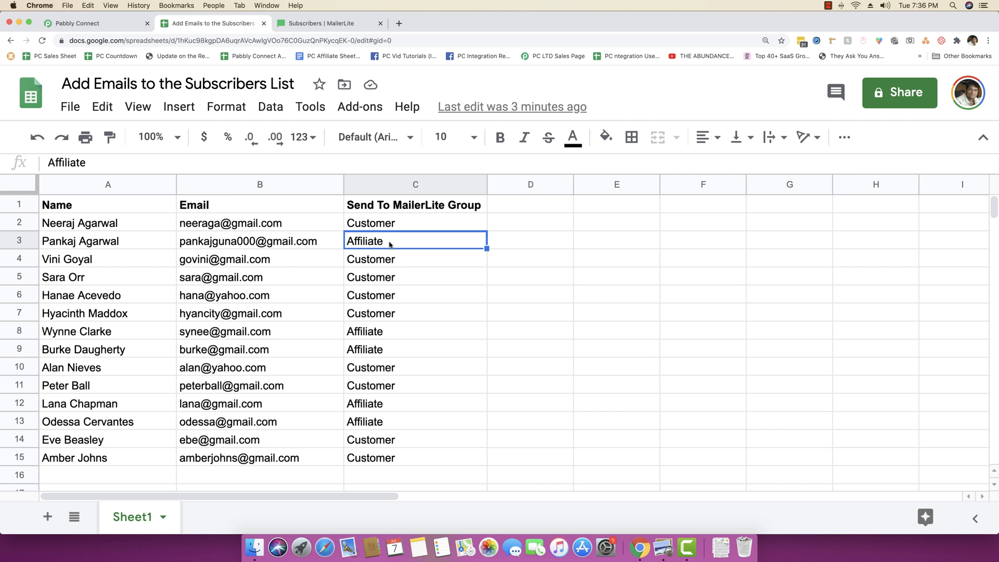
pyautogui.click(333, 24)
pyautogui.scroll(1, 307, 133)
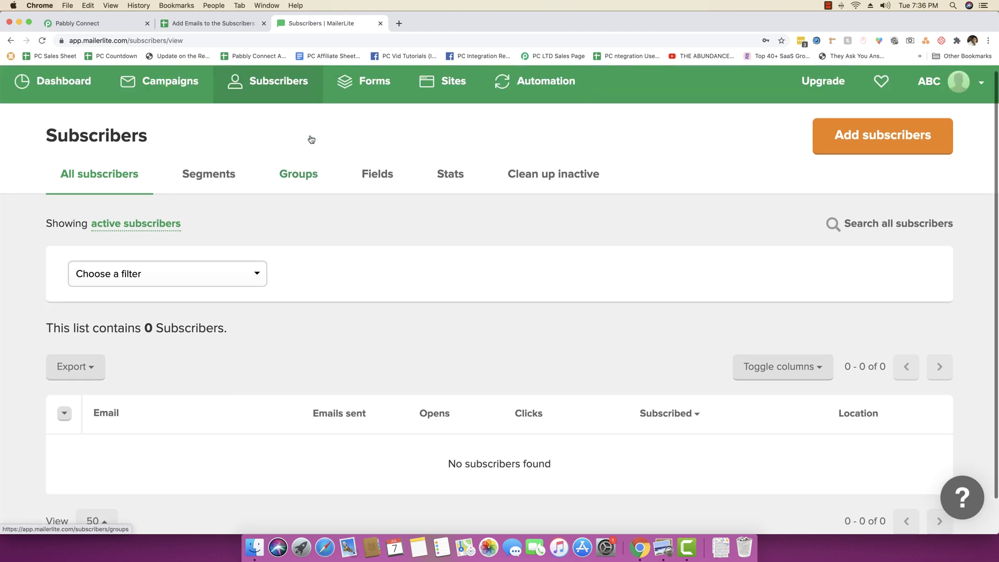
pyautogui.click(305, 182)
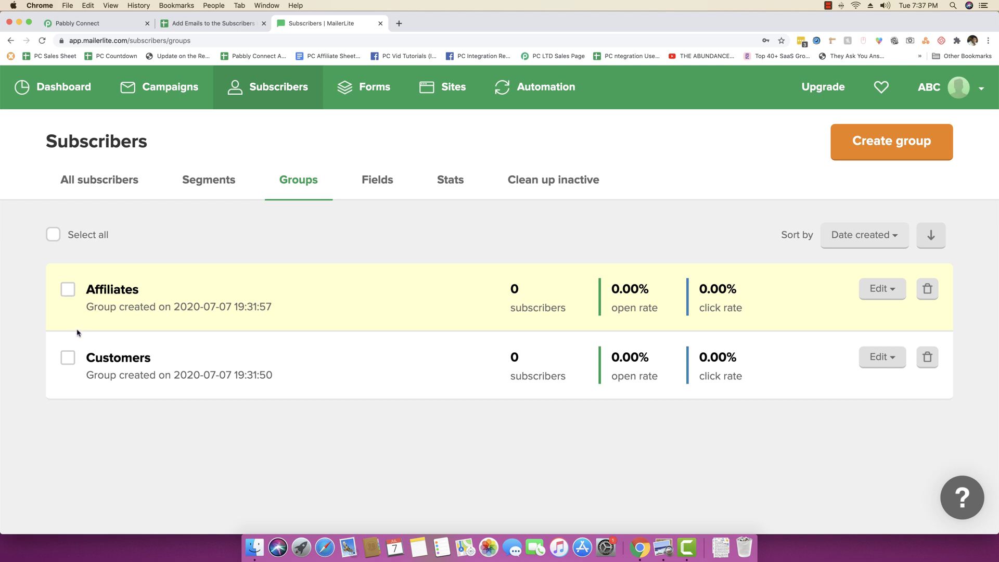
pyautogui.click(203, 24)
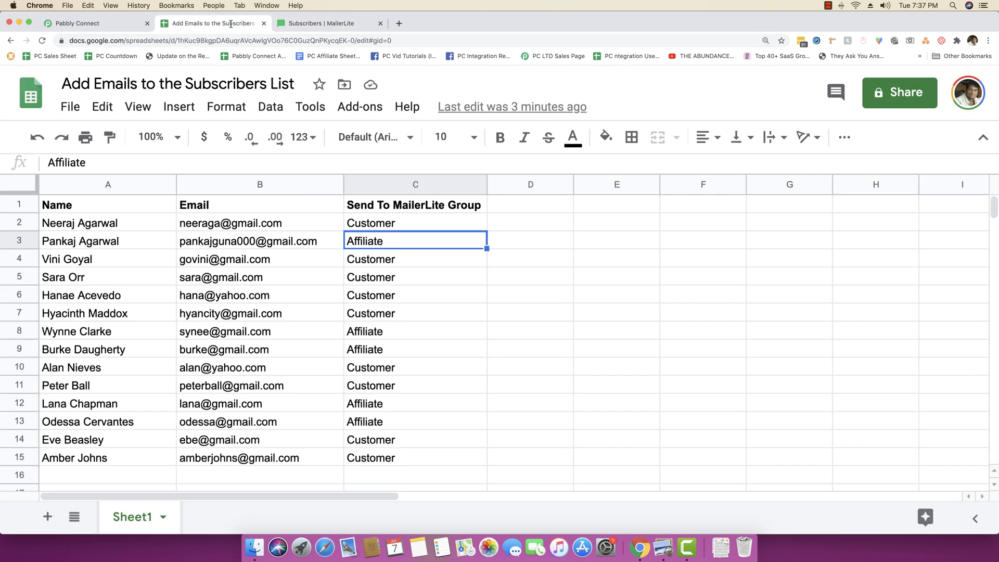
pyautogui.moveTo(124, 223); pyautogui.dragTo(339, 216)
pyautogui.click(364, 218)
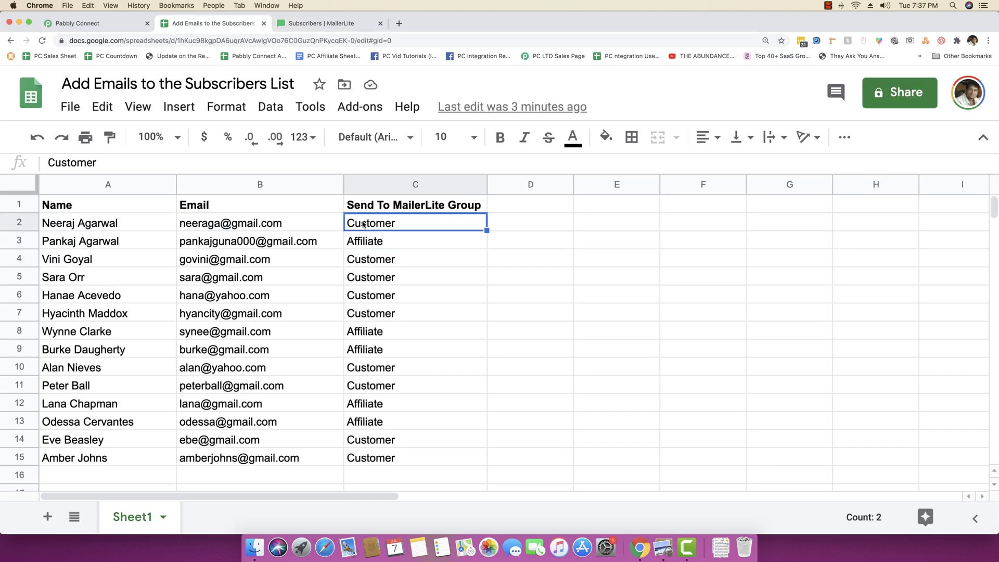
pyautogui.click(318, 25)
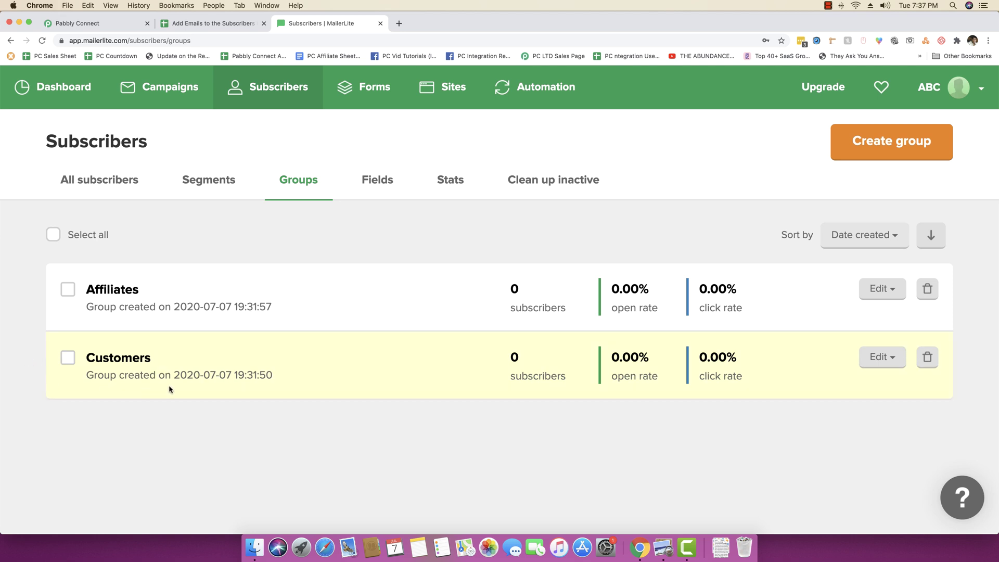
pyautogui.click(237, 25)
pyautogui.click(390, 243)
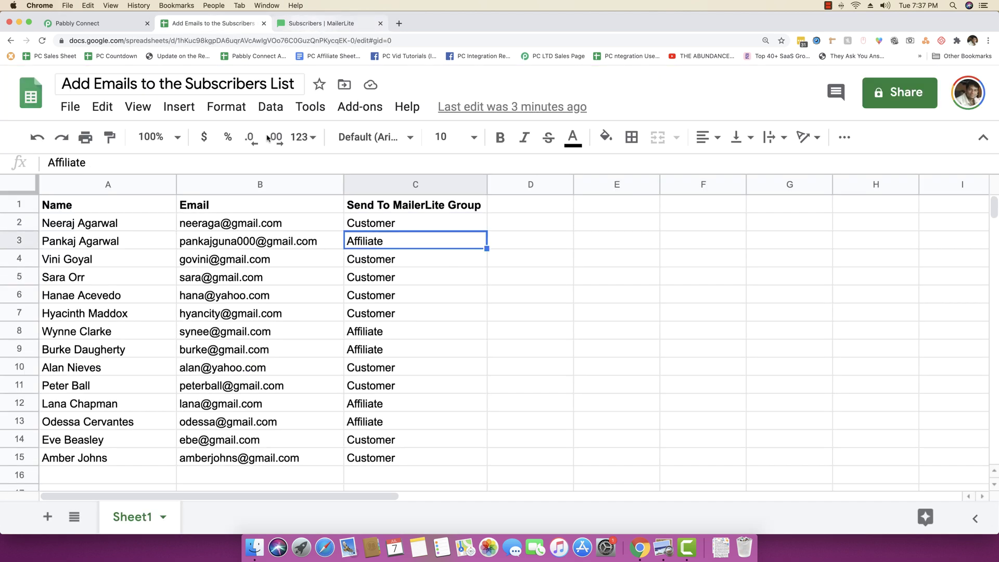
pyautogui.click(318, 25)
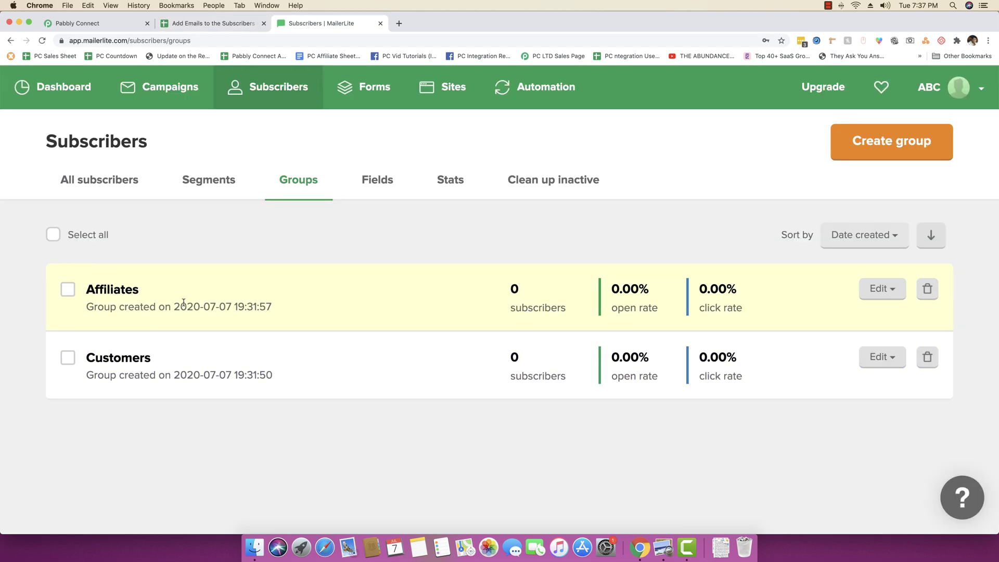
# Return to the spreadsheet and search the G Suite Marketplace for "pabbly" to check the Pabbly Connect Webhooks add-on, then close the marketplace
pyautogui.click(213, 24)
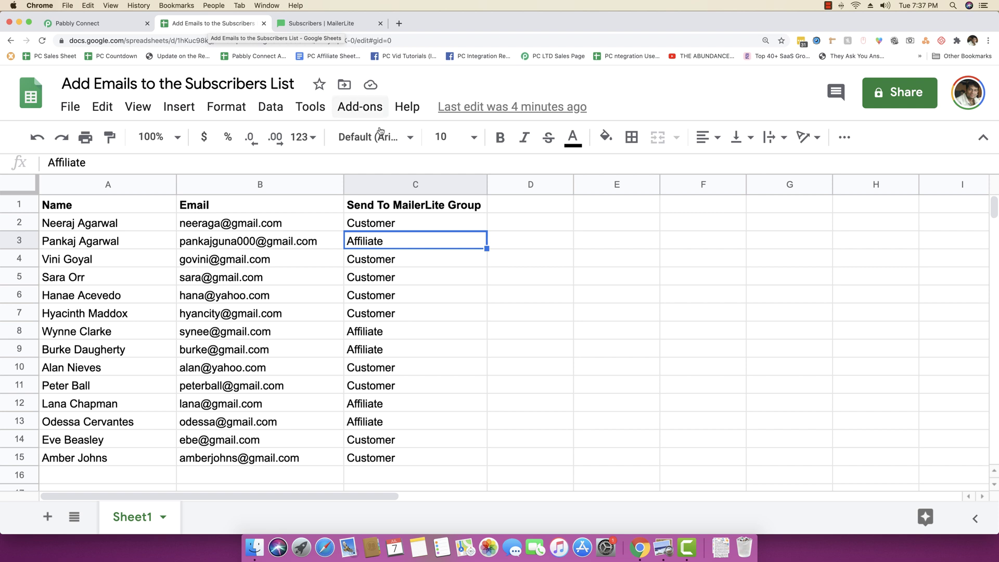
pyautogui.click(345, 109)
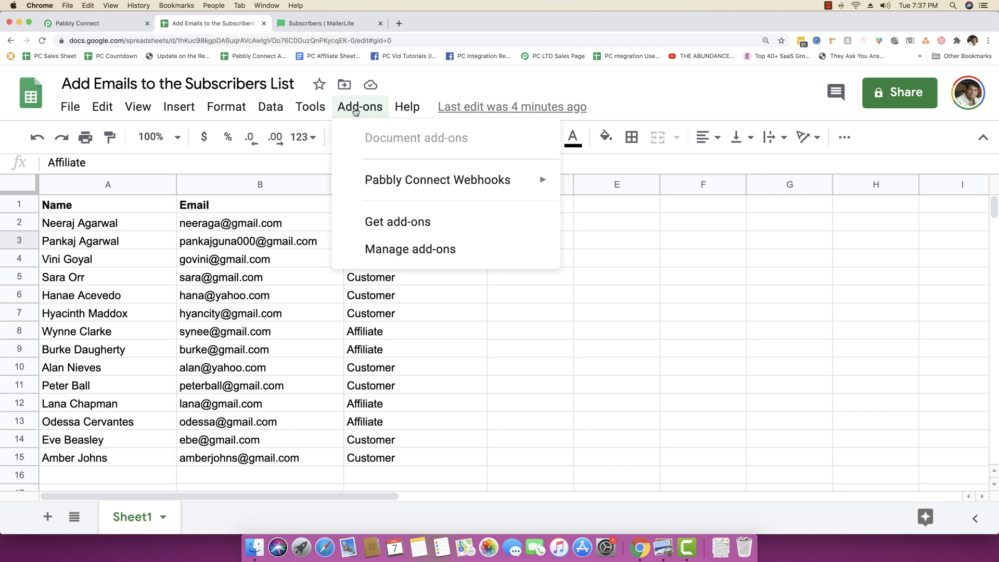
pyautogui.moveTo(375, 183)
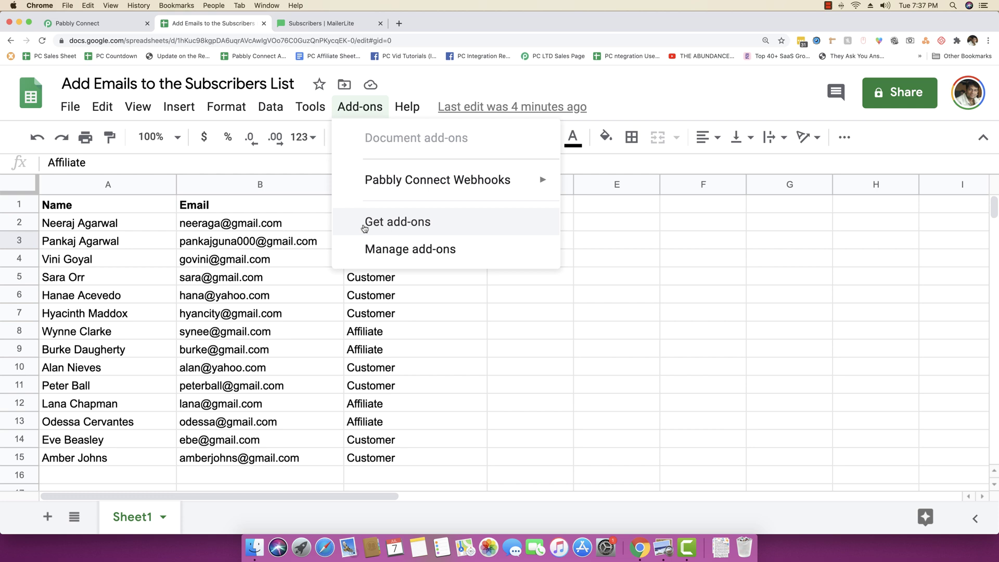
pyautogui.click(398, 223)
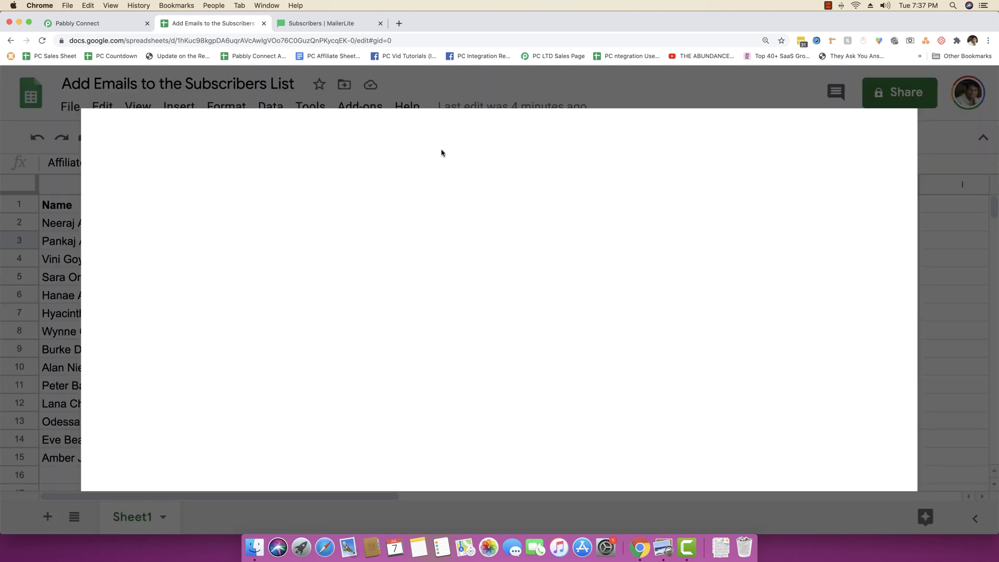
pyautogui.click(486, 144)
pyautogui.write('pabbl')
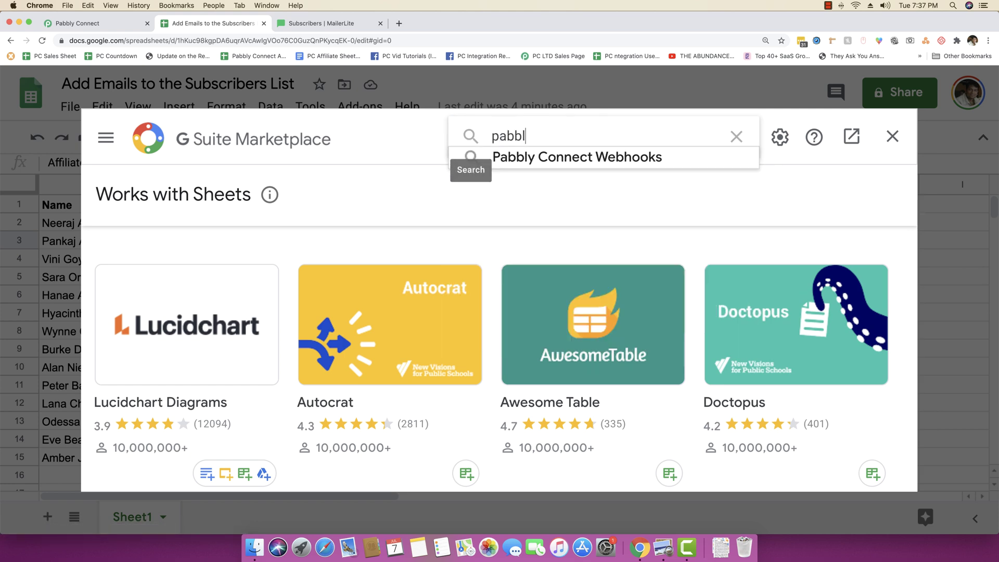
pyautogui.write('y')
pyautogui.press('Return')
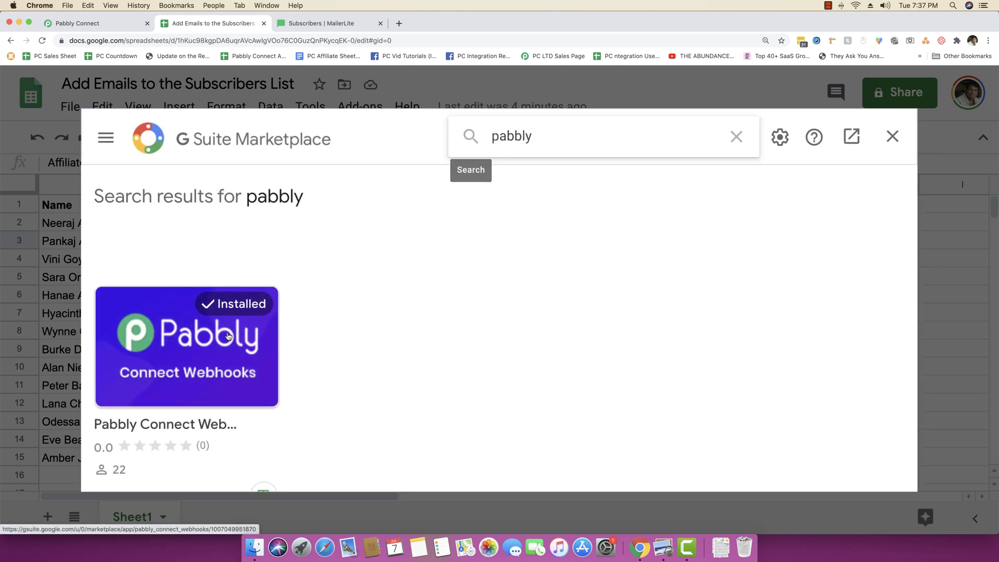
pyautogui.moveTo(228, 336)
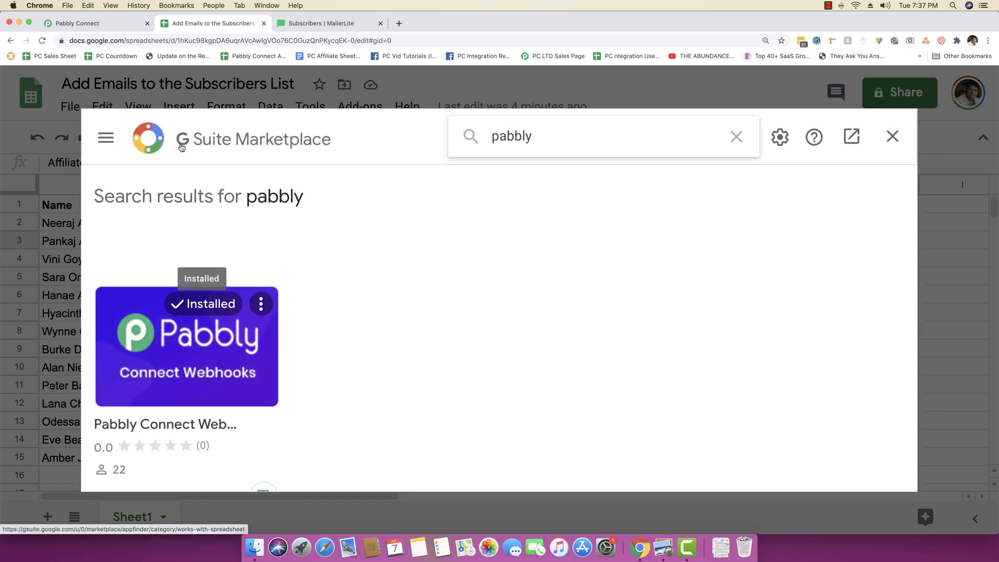
pyautogui.click(812, 167)
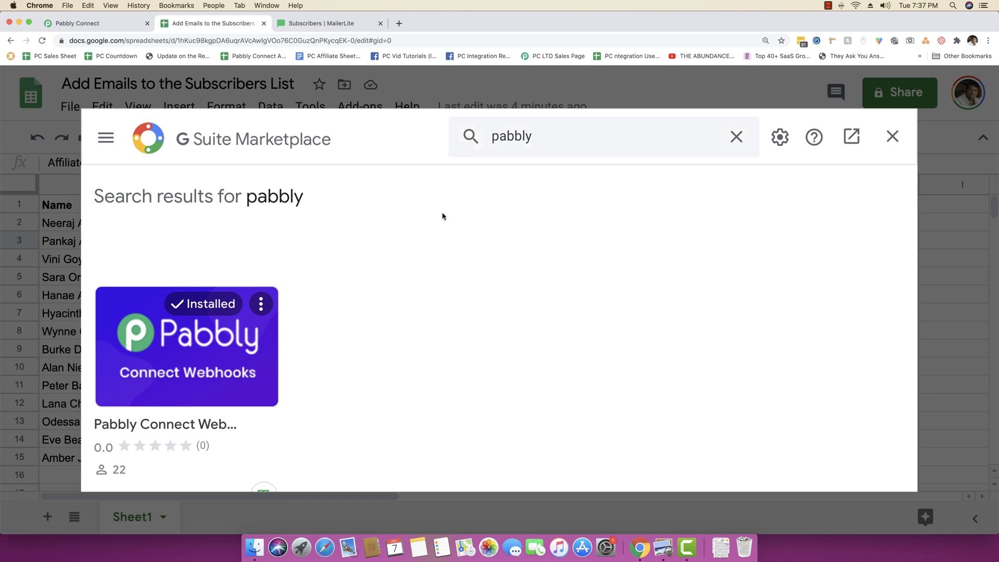
pyautogui.click(892, 136)
pyautogui.click(367, 107)
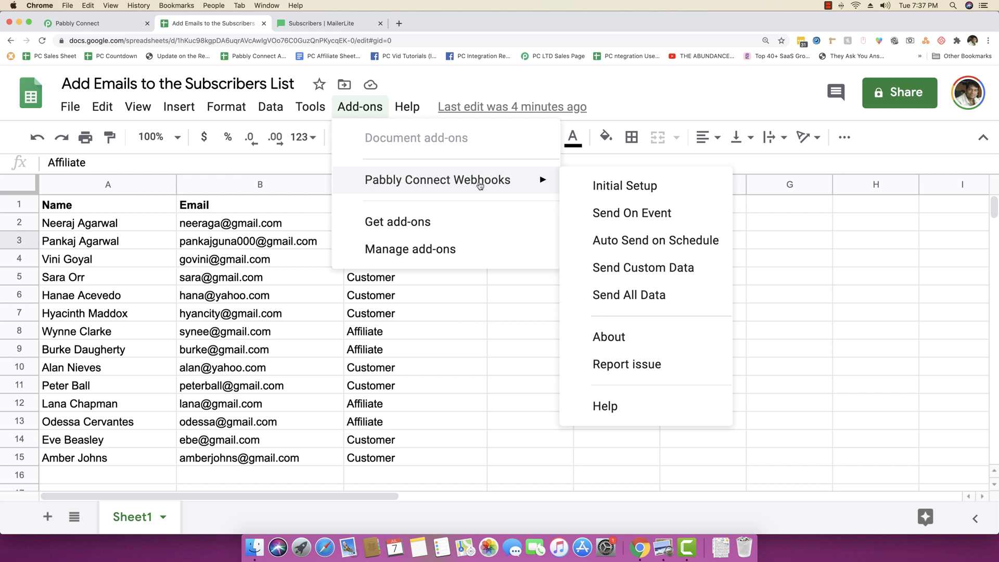
pyautogui.click(398, 336)
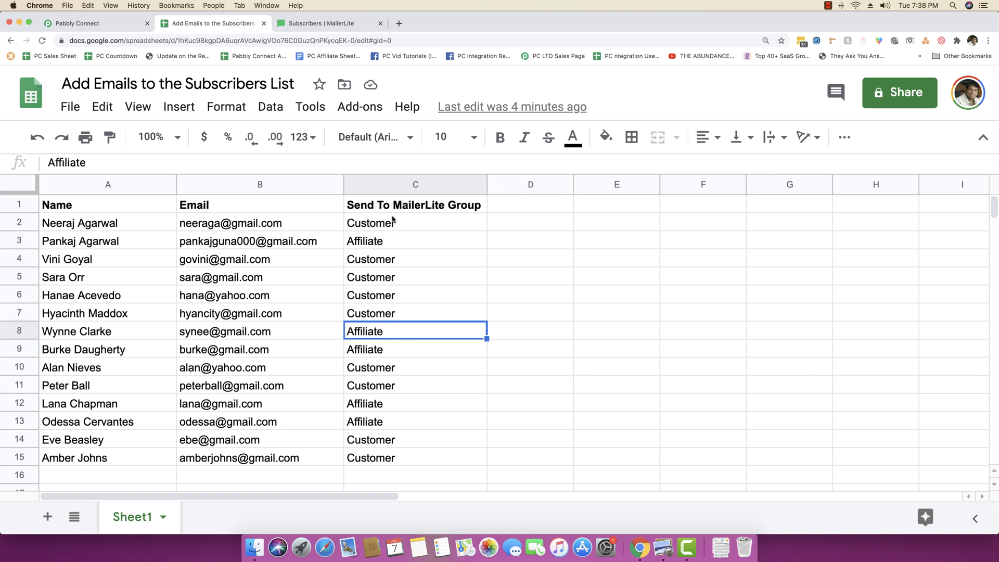
pyautogui.click(406, 223)
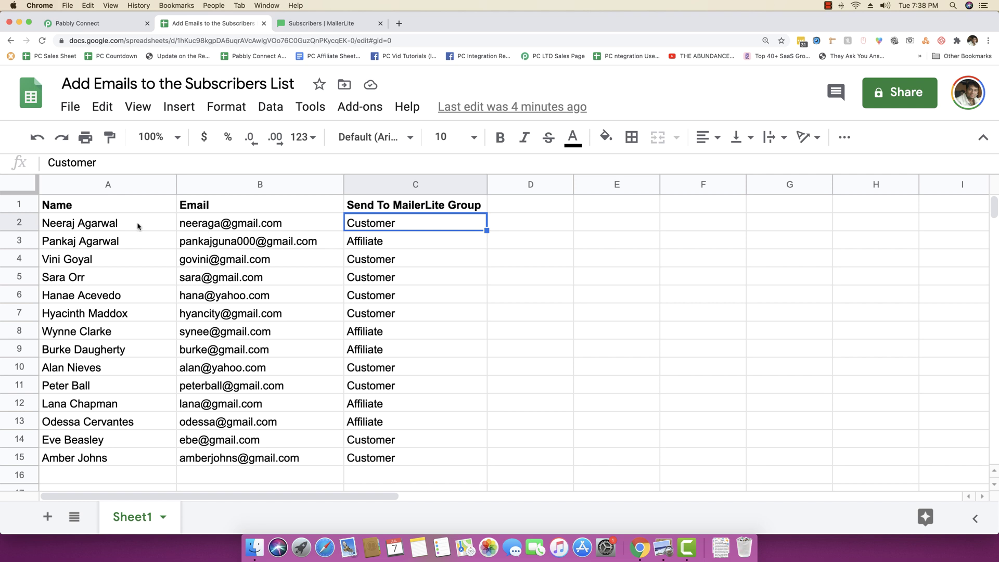
# Open the Initial Setup of the Pabbly Connect Webhooks add-on and set the trigger column to C
pyautogui.click(354, 106)
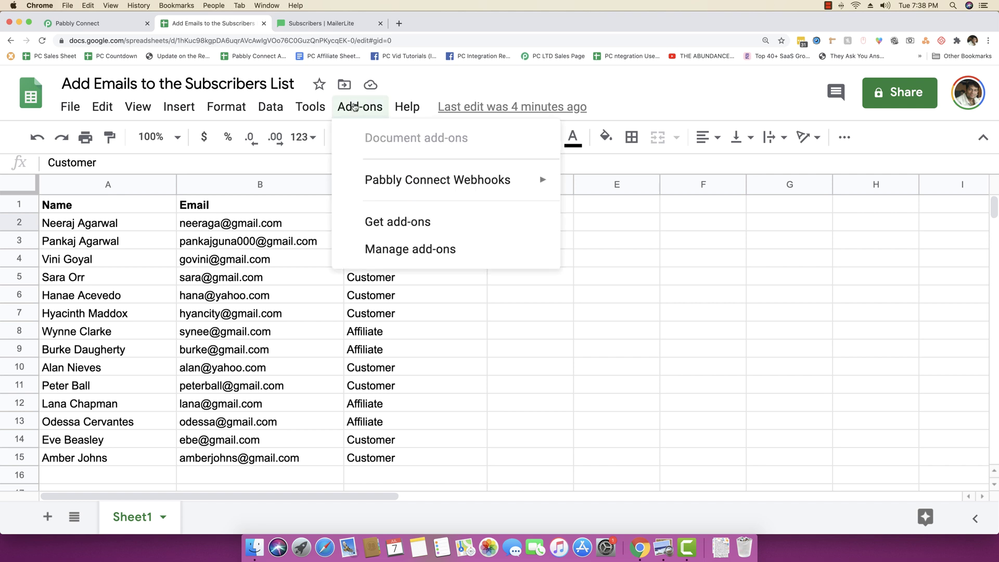
pyautogui.moveTo(398, 182)
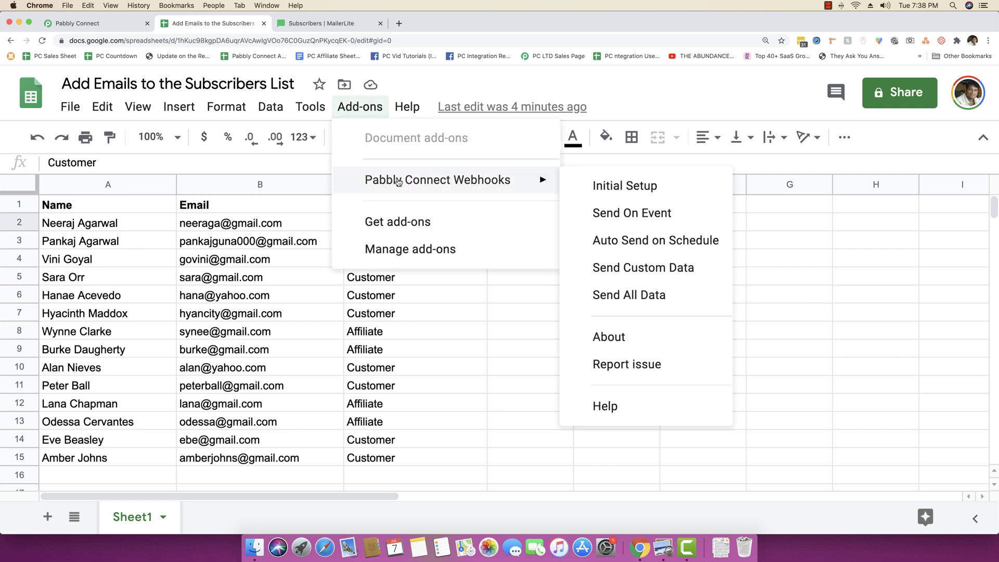
pyautogui.click(610, 185)
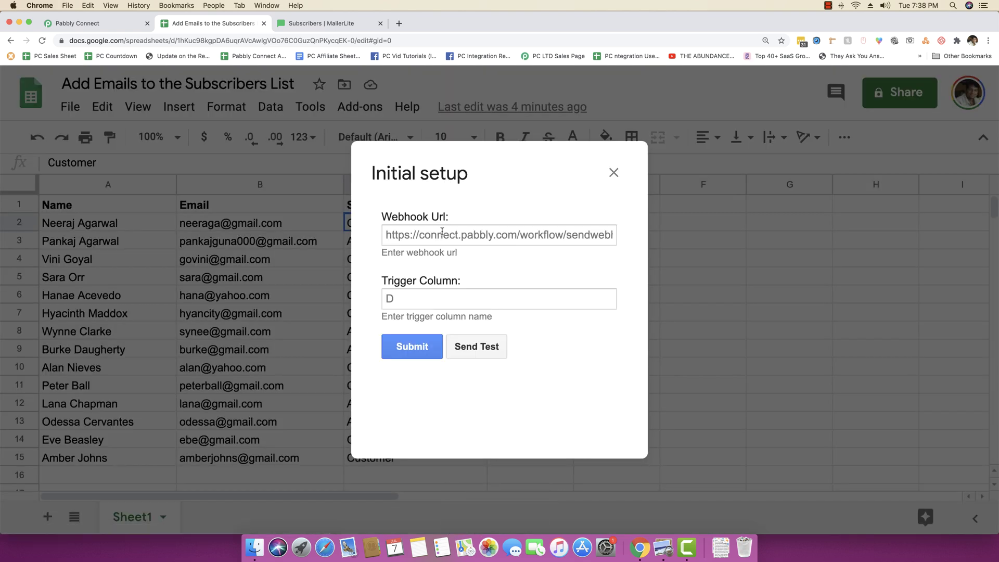
pyautogui.click(439, 235)
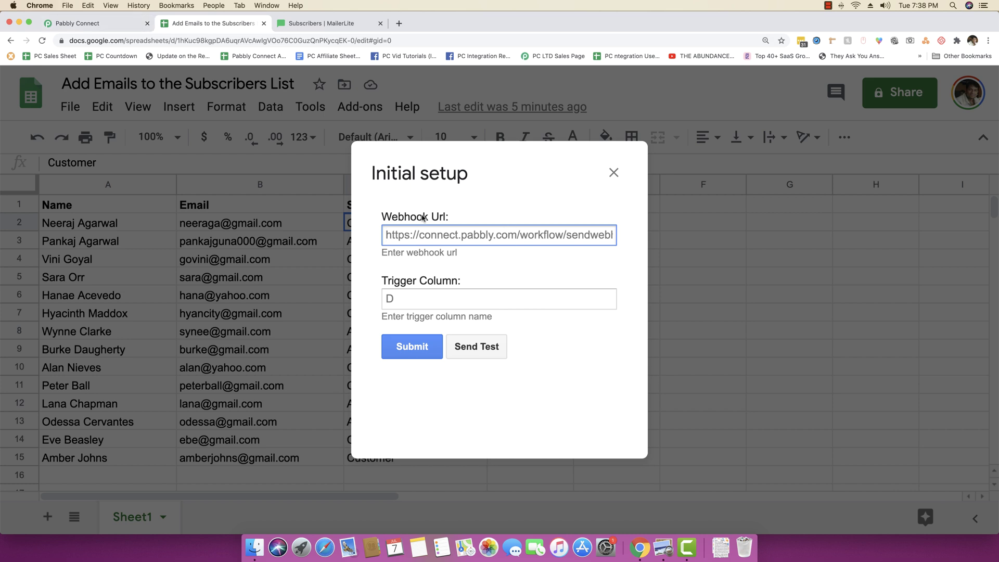
pyautogui.click(417, 297)
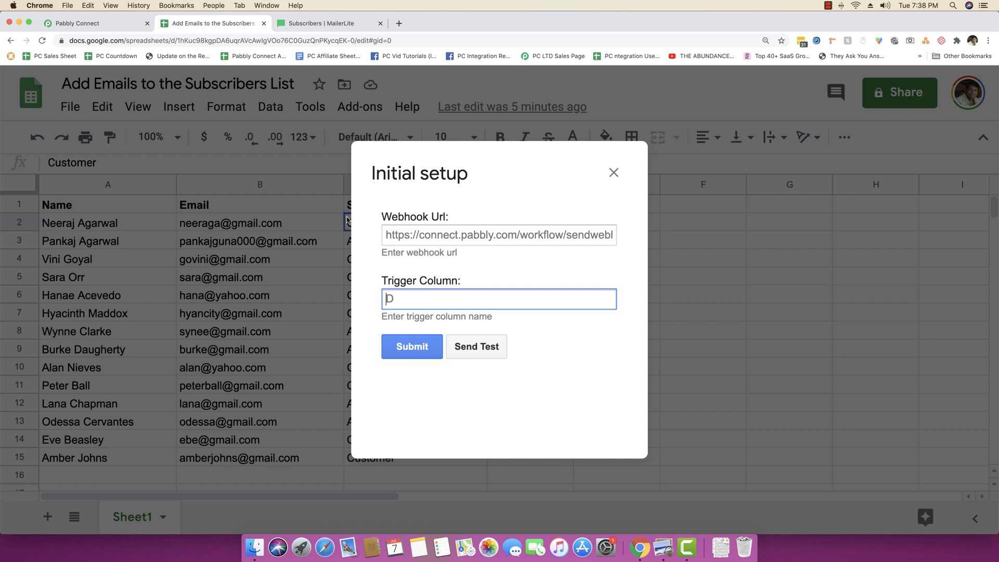
pyautogui.write('C')
# Switch to Pabbly Connect and create a new workflow named "Google Sheets Conditional Sending to MailerLite"
pyautogui.click(79, 24)
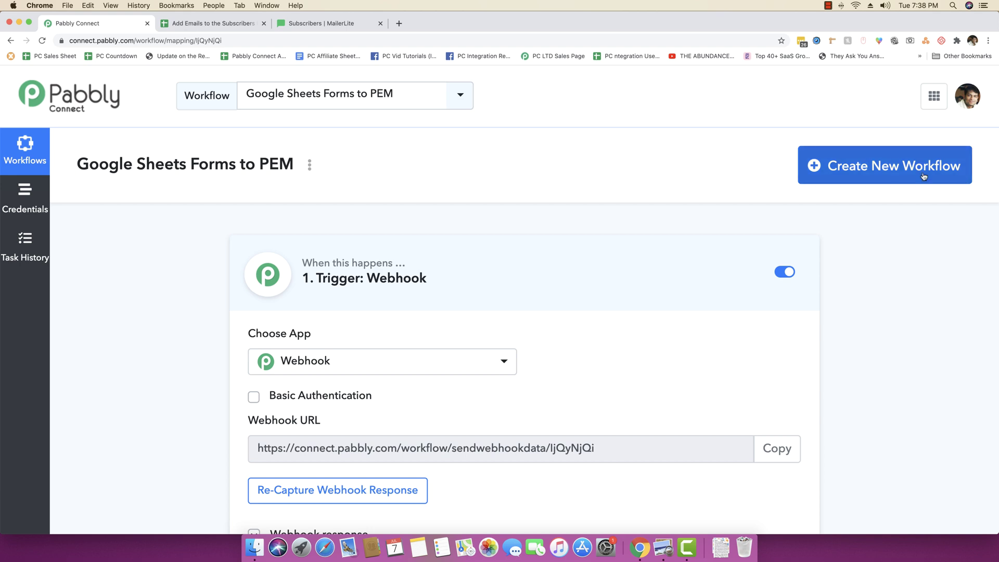
pyautogui.click(898, 170)
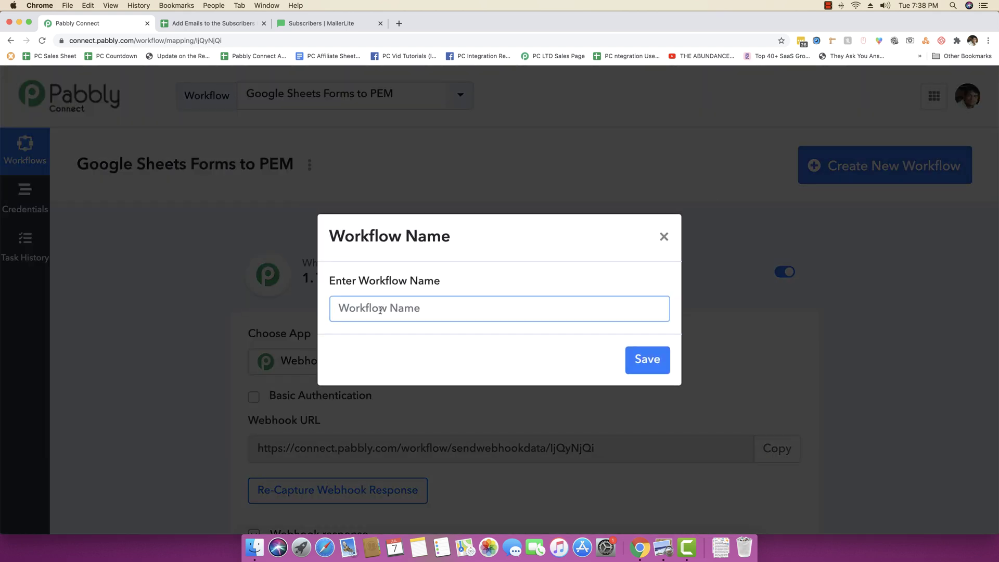
pyautogui.write('Google Sheets Conditional ')
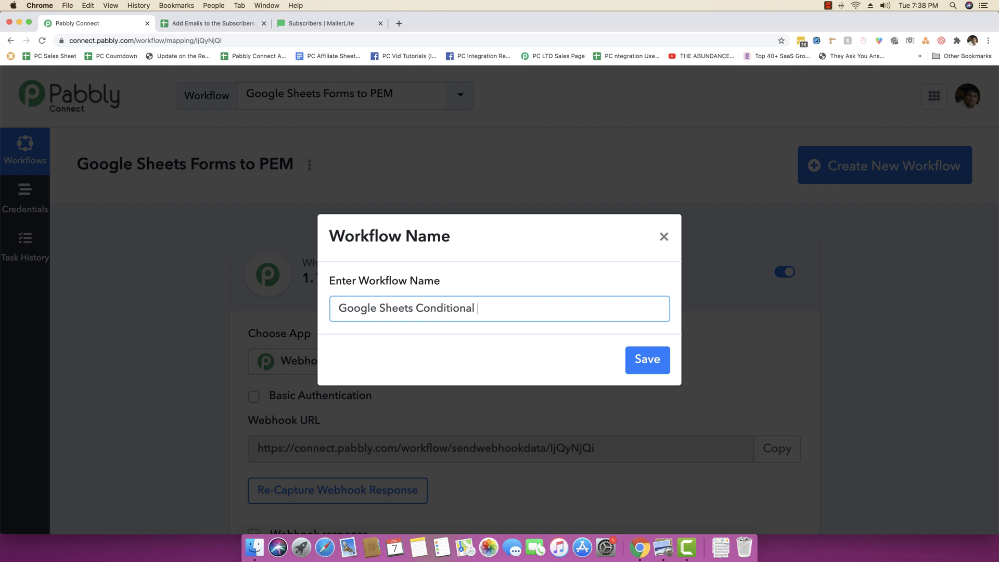
pyautogui.write('Sending to Maile')
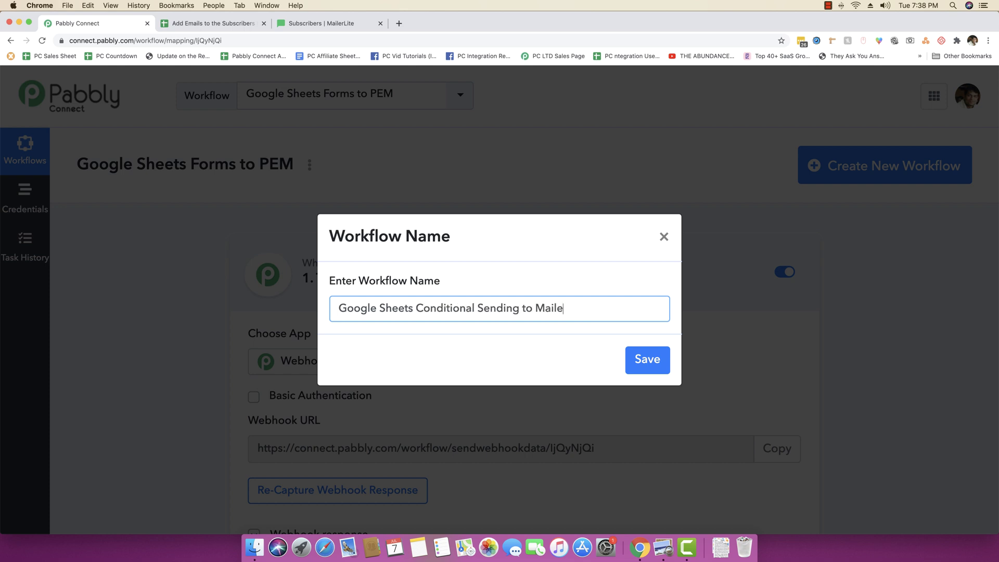
pyautogui.write('rLite')
pyautogui.click(649, 366)
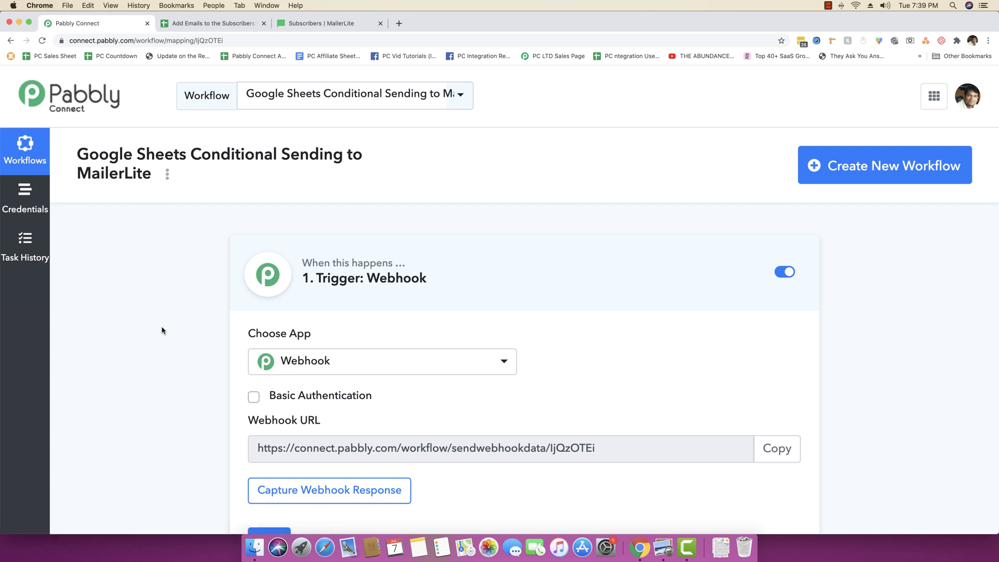
# Set Google Sheets as the app for the workflow's trigger and view its webhook setup instructions
pyautogui.scroll(-2, 162, 330)
pyautogui.scroll(-2, 161, 330)
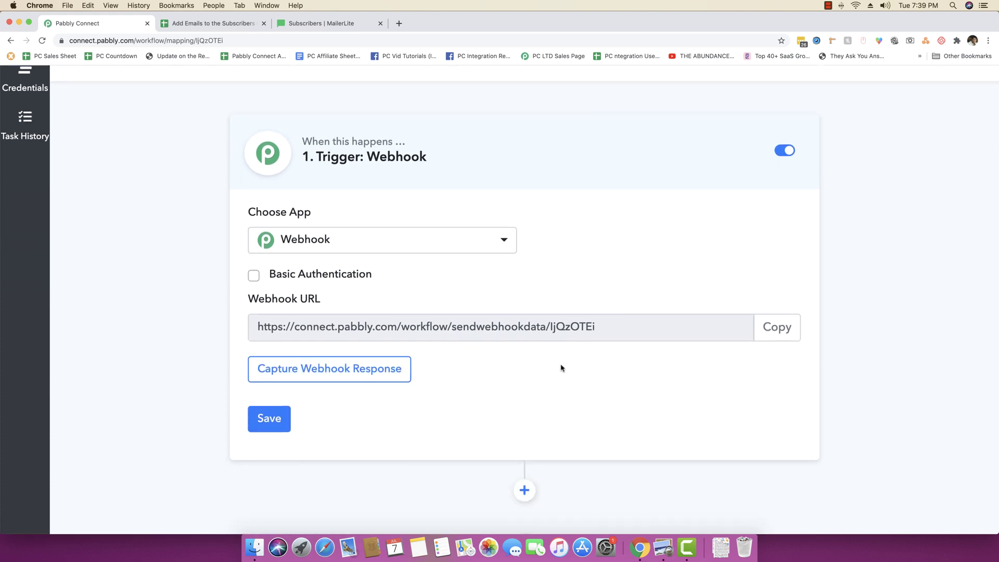
pyautogui.click(371, 241)
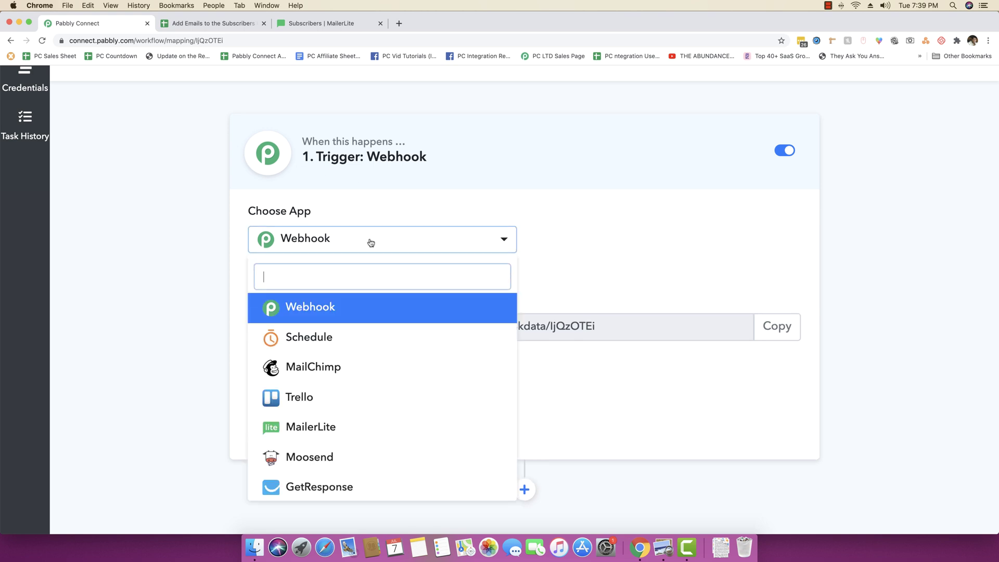
pyautogui.write('google shee')
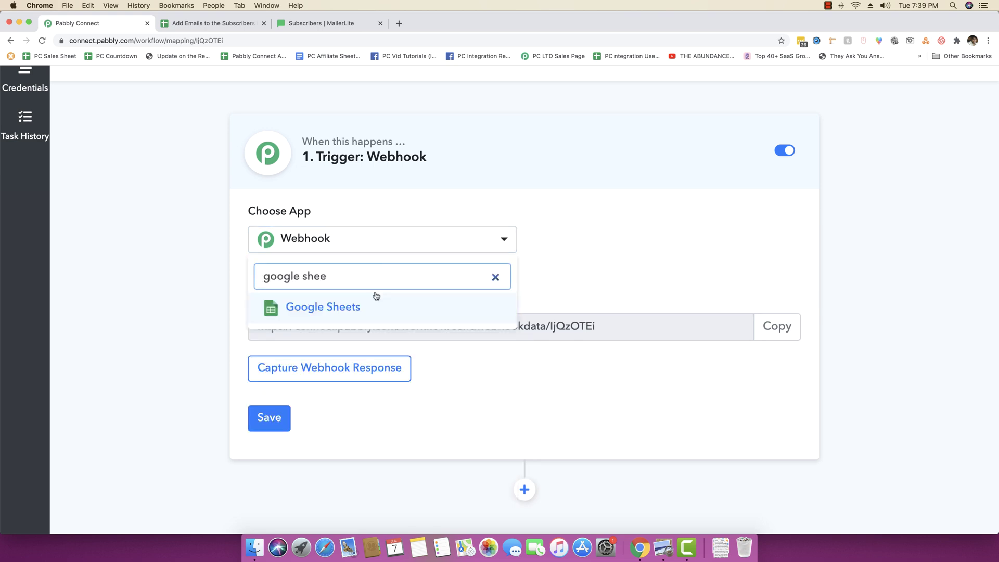
pyautogui.click(376, 302)
pyautogui.scroll(-1, 165, 325)
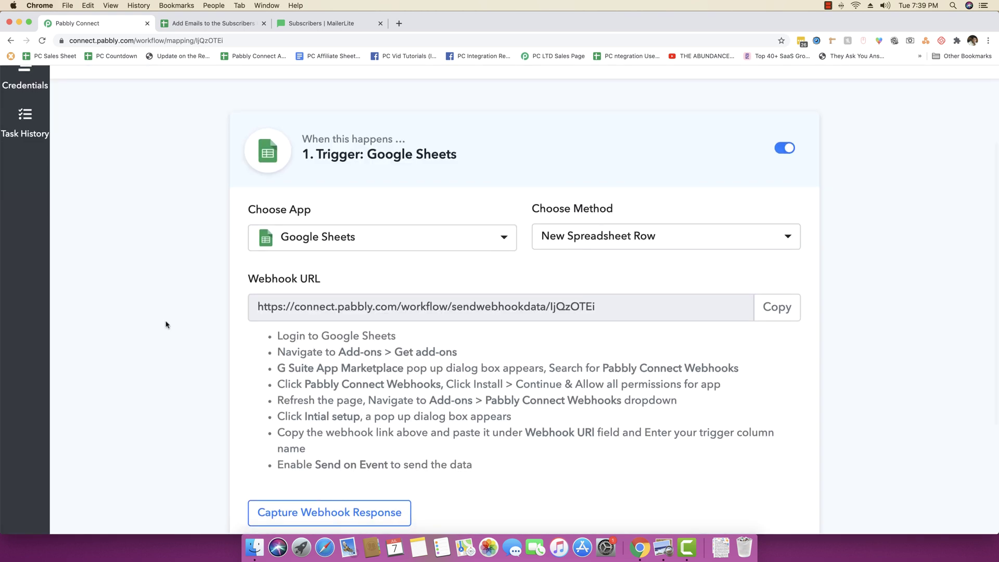
pyautogui.scroll(-1, 167, 325)
pyautogui.scroll(-1, 166, 325)
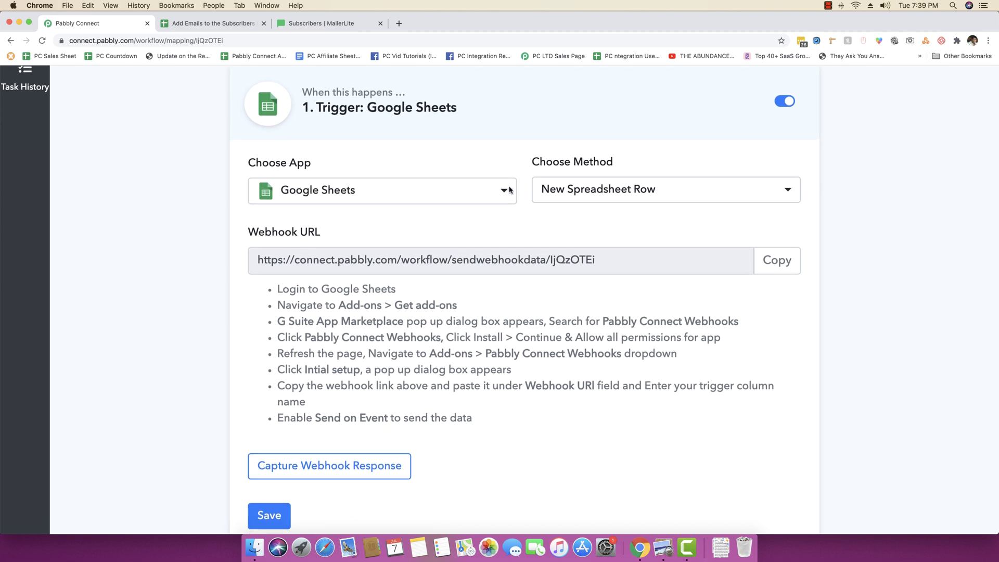
# Keep New Spreadsheet Row as the trigger method and copy the workflow's webhook URL into the Webhook Url field of the spreadsheet's Initial setup
pyautogui.click(670, 190)
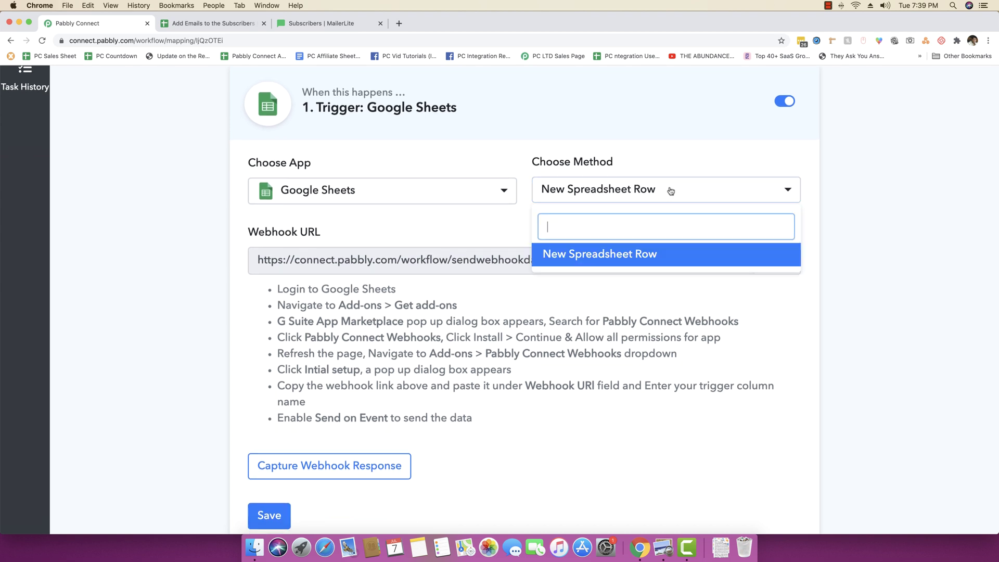
pyautogui.click(671, 191)
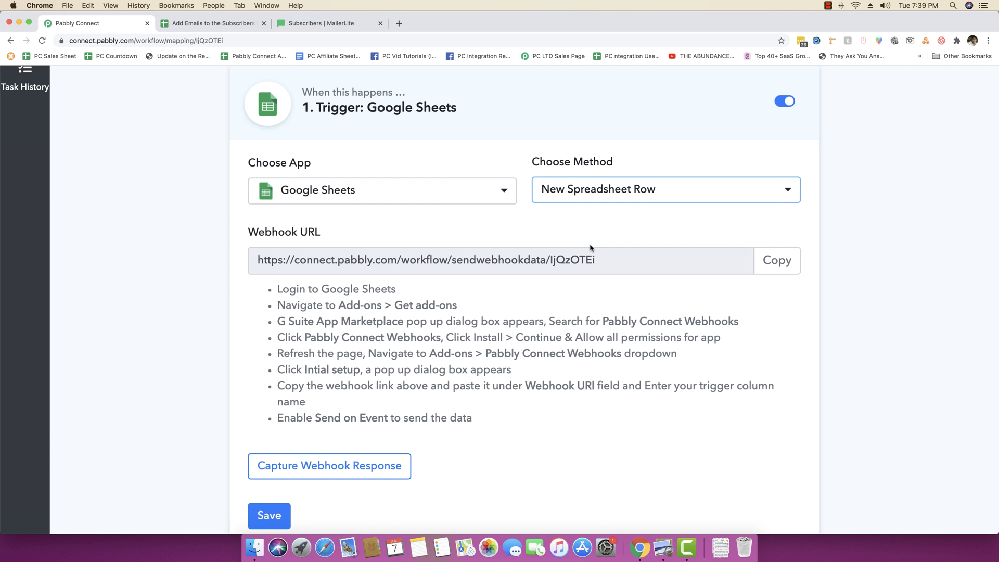
pyautogui.click(771, 263)
pyautogui.click(195, 27)
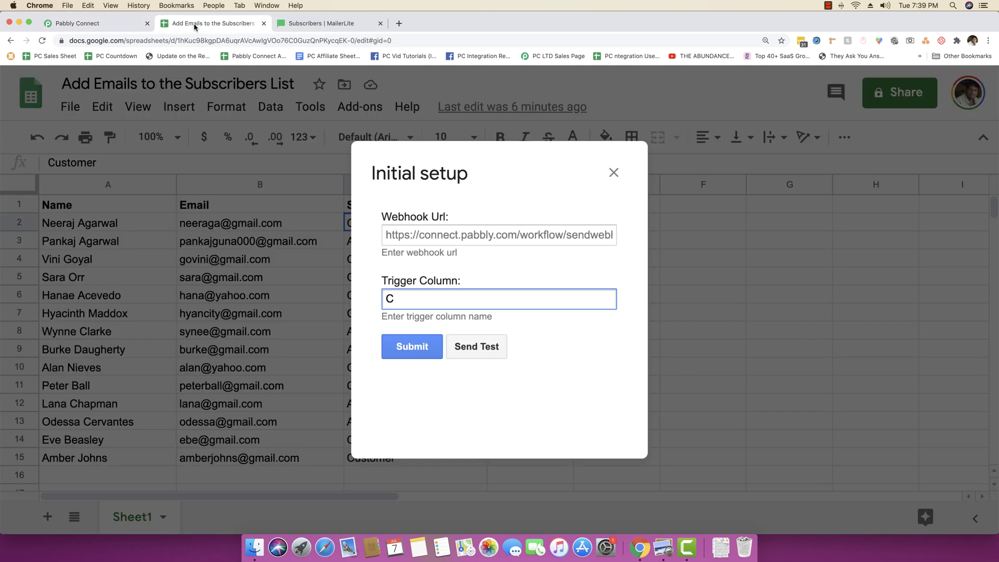
pyautogui.click(478, 235)
pyautogui.press('super+v')
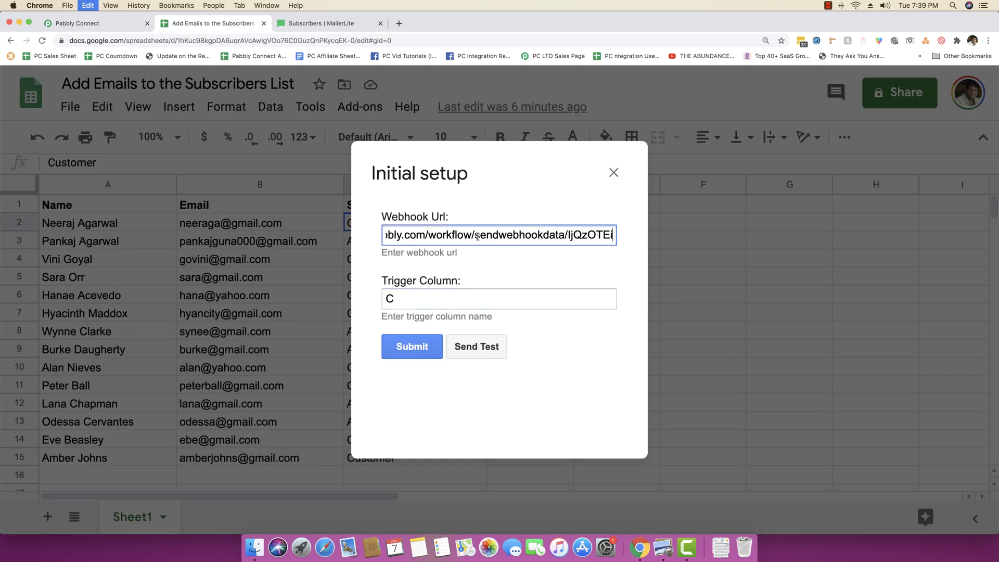
pyautogui.click(492, 207)
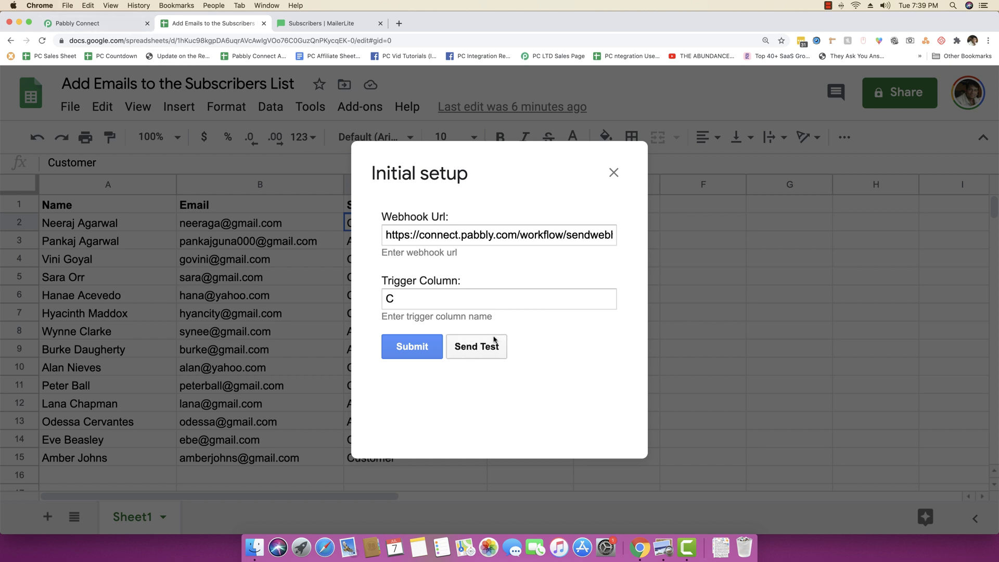
# Return to Pabbly Connect and start capturing the webhook response for the Google Sheets trigger
pyautogui.click(97, 24)
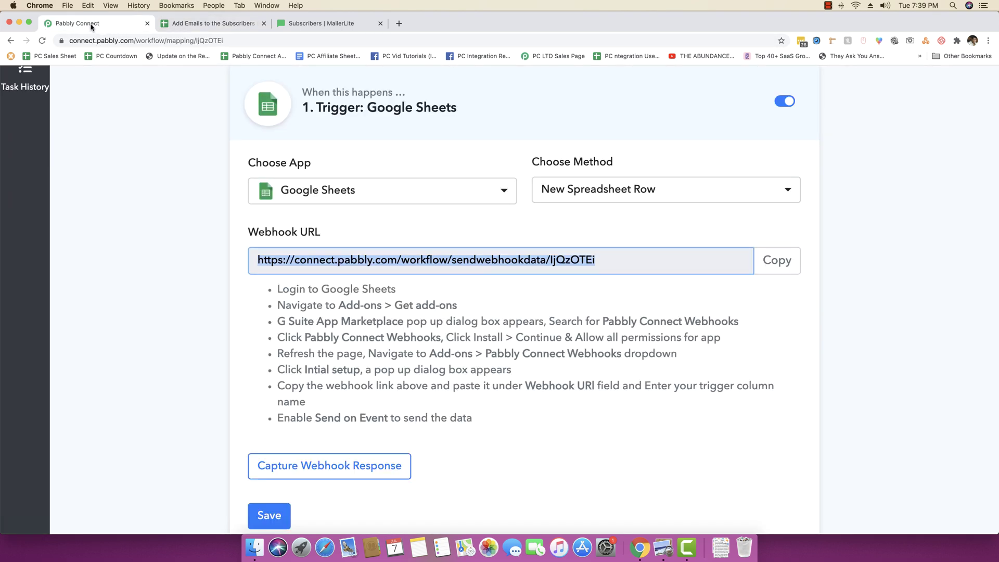
pyautogui.click(188, 248)
pyautogui.scroll(-3, 404, 350)
pyautogui.click(319, 349)
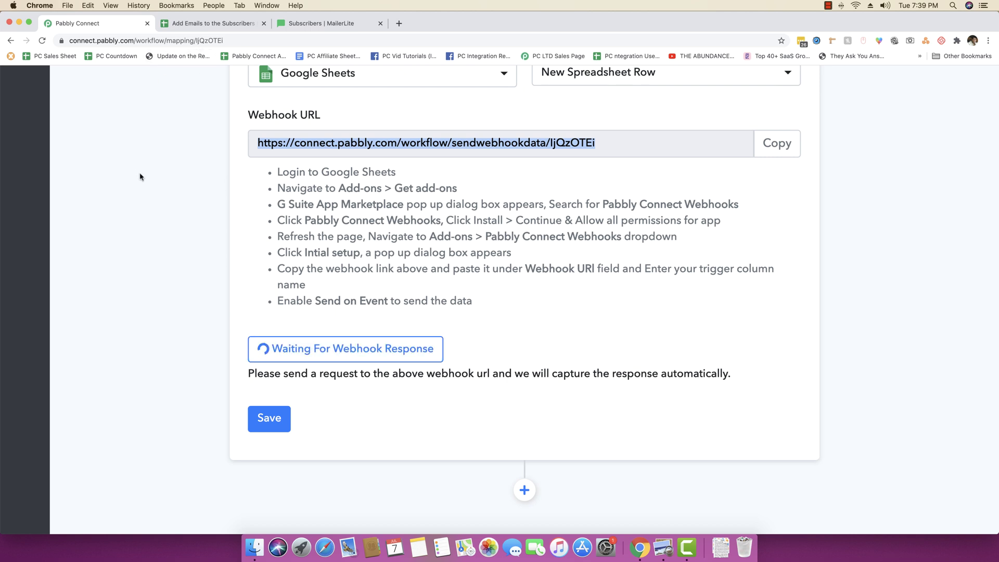
pyautogui.scroll(1, 139, 177)
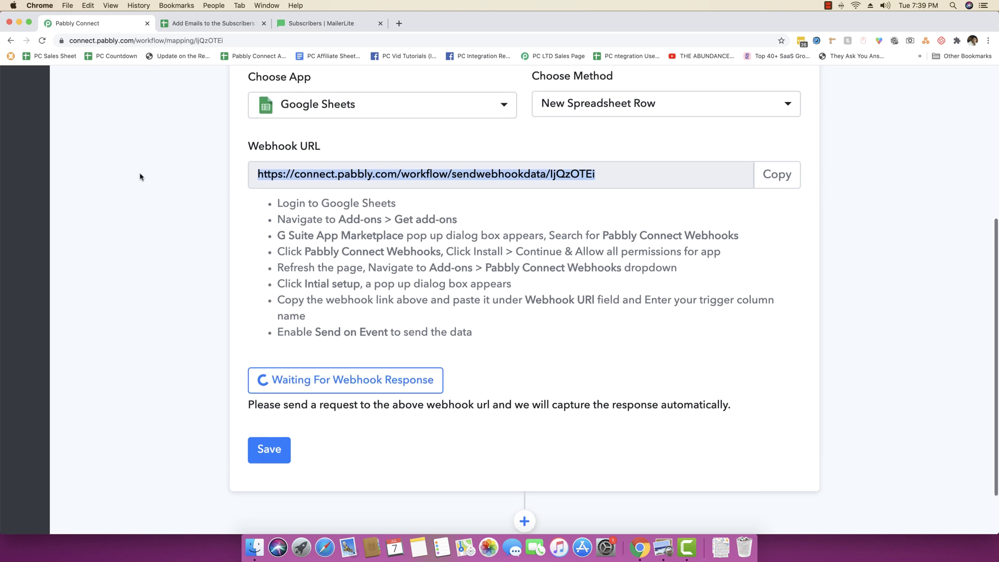
# Send test data from the spreadsheet's Initial setup and check the captured webhook response in Pabbly Connect
pyautogui.click(200, 24)
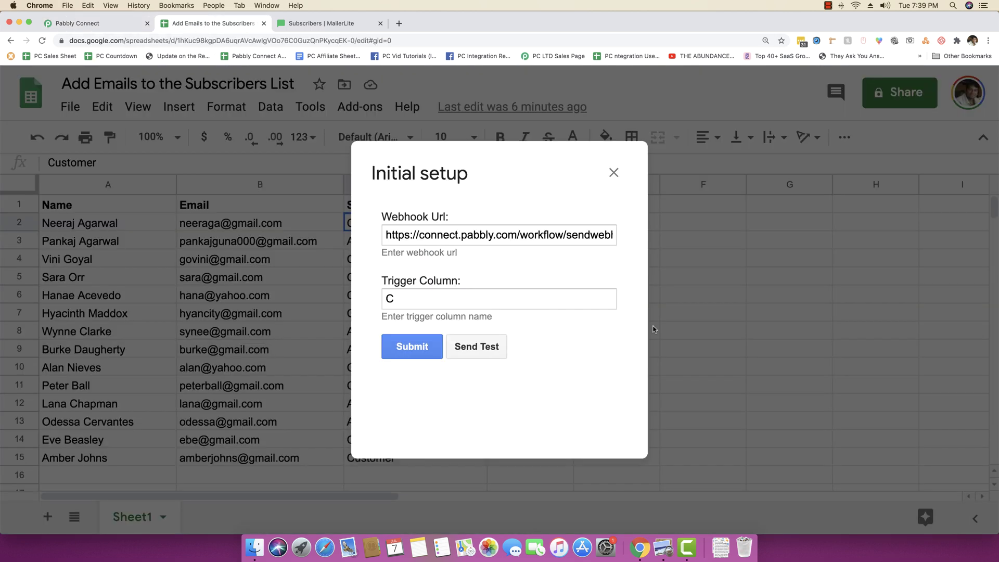
pyautogui.click(483, 351)
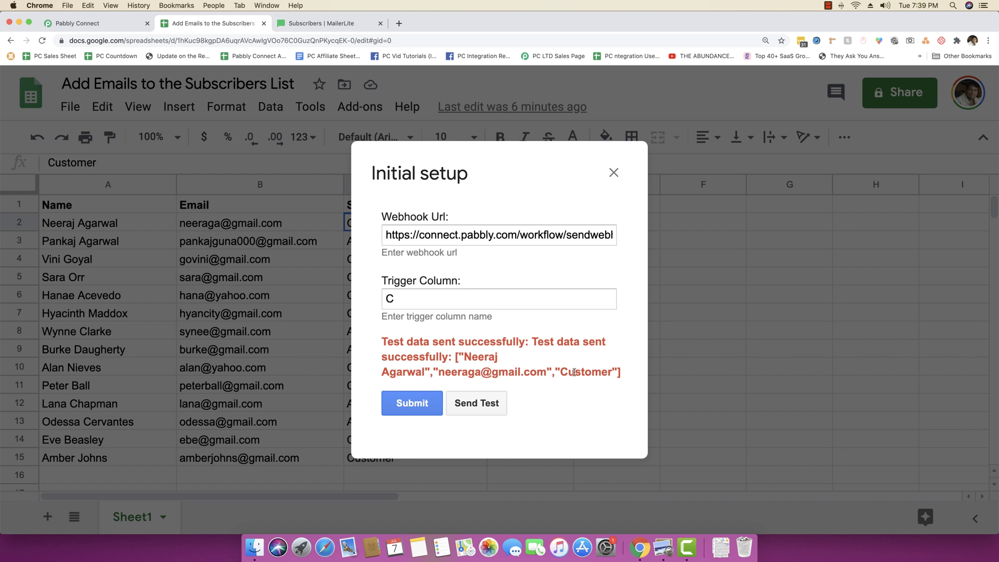
pyautogui.click(125, 26)
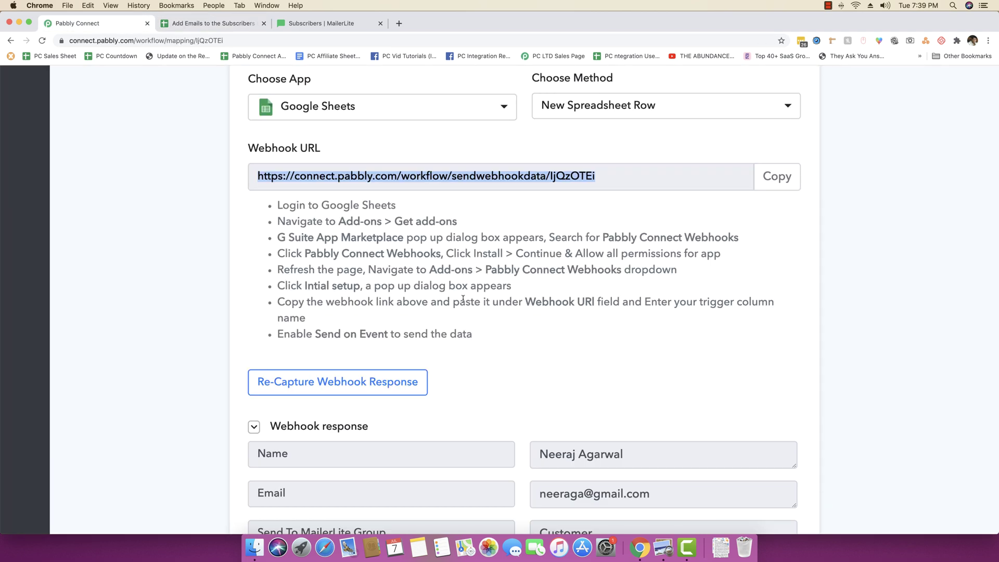
pyautogui.scroll(-1, 463, 300)
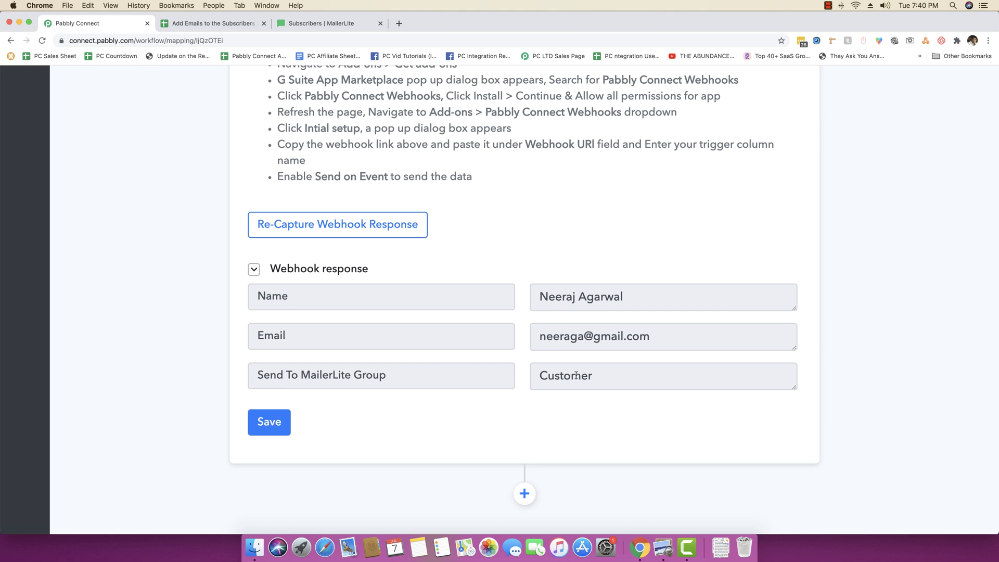
# Submit the Initial setup in the spreadsheet and review the sending options of the Pabbly Connect Webhooks add-on
pyautogui.click(223, 27)
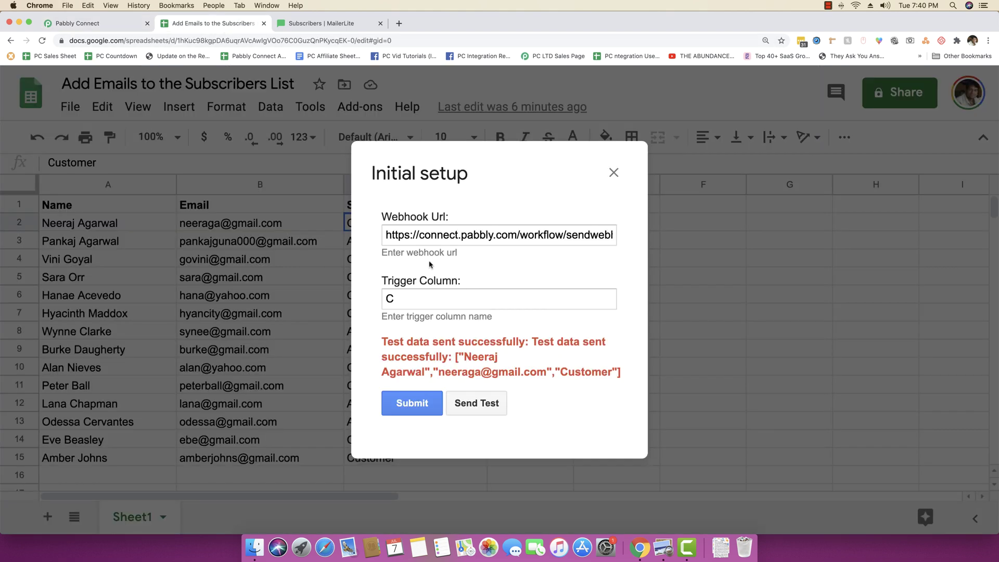
pyautogui.click(409, 406)
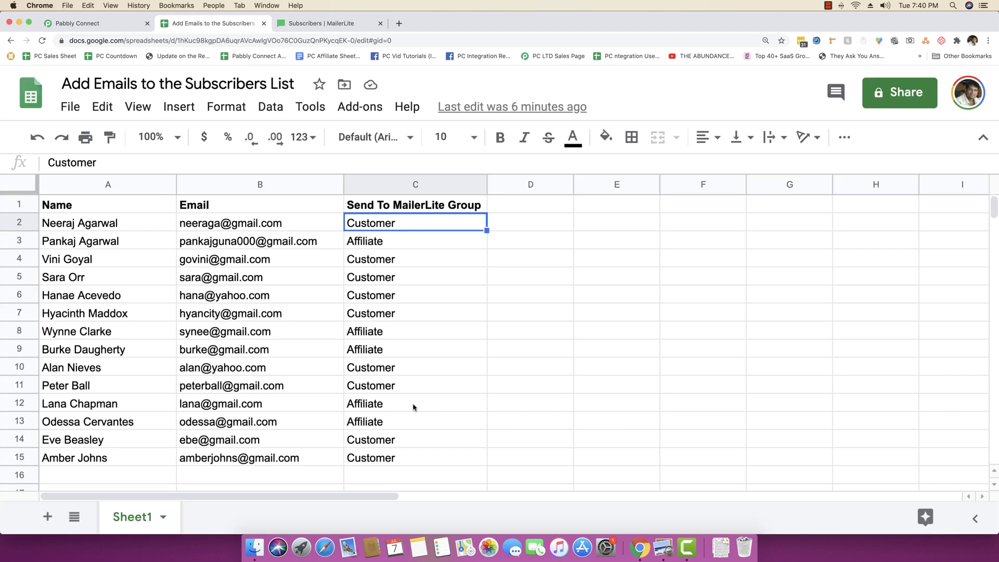
pyautogui.click(355, 108)
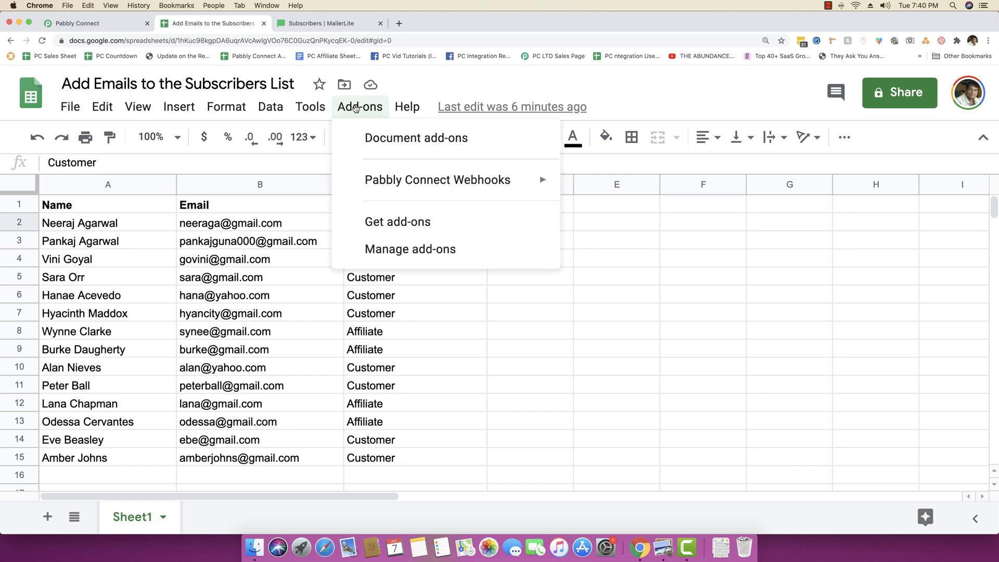
pyautogui.moveTo(407, 179)
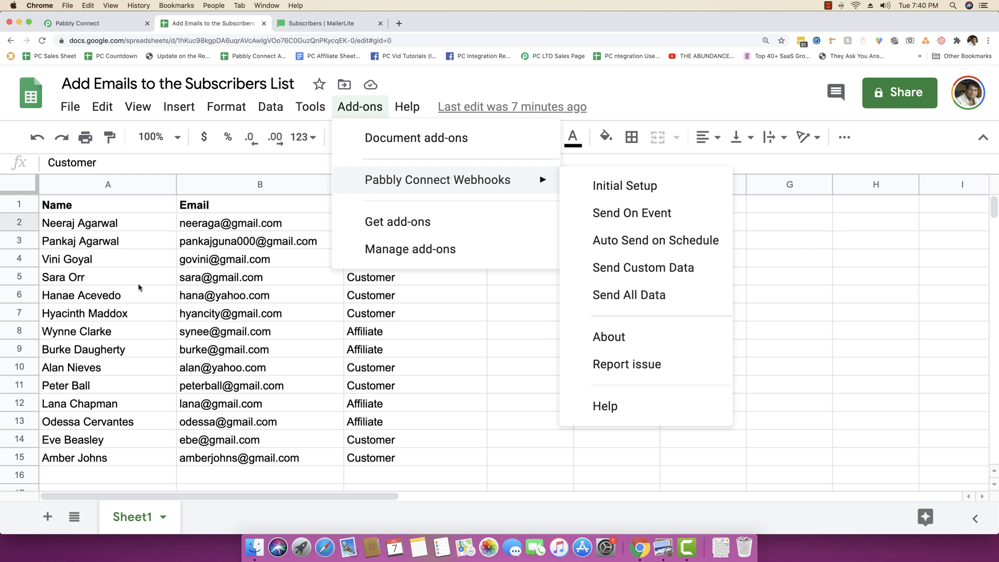
pyautogui.click(103, 106)
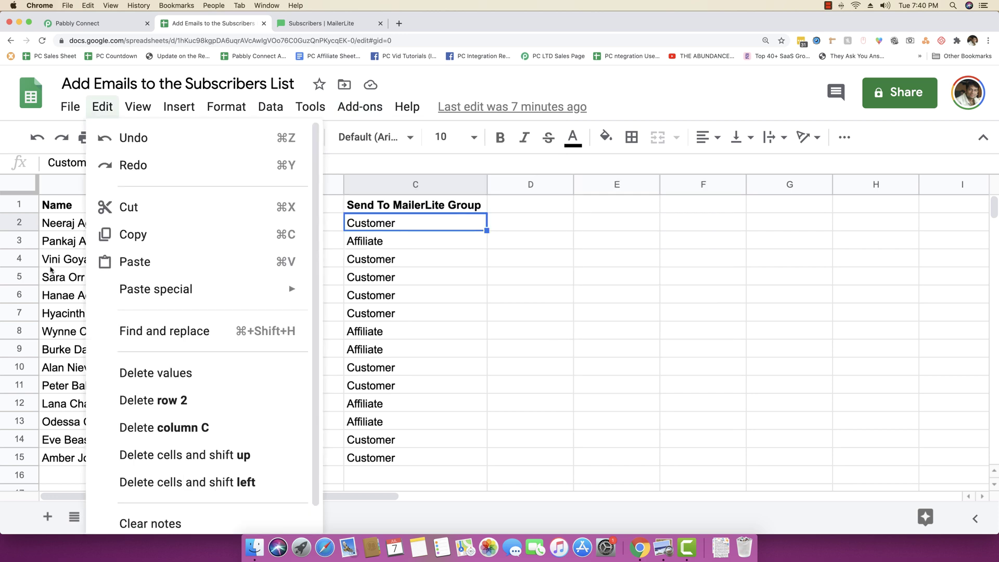
pyautogui.click(452, 241)
pyautogui.click(424, 224)
pyautogui.click(346, 108)
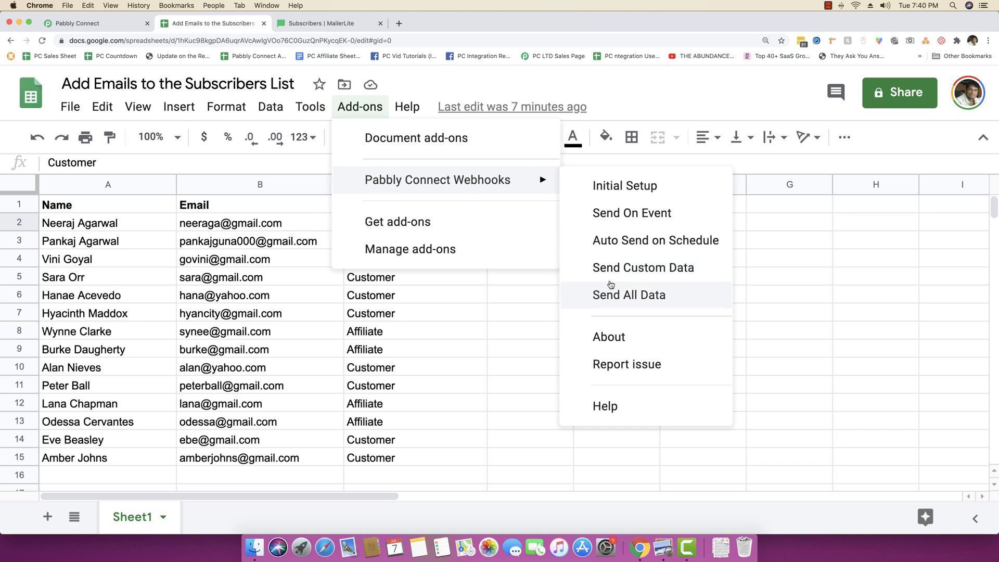
pyautogui.click(129, 226)
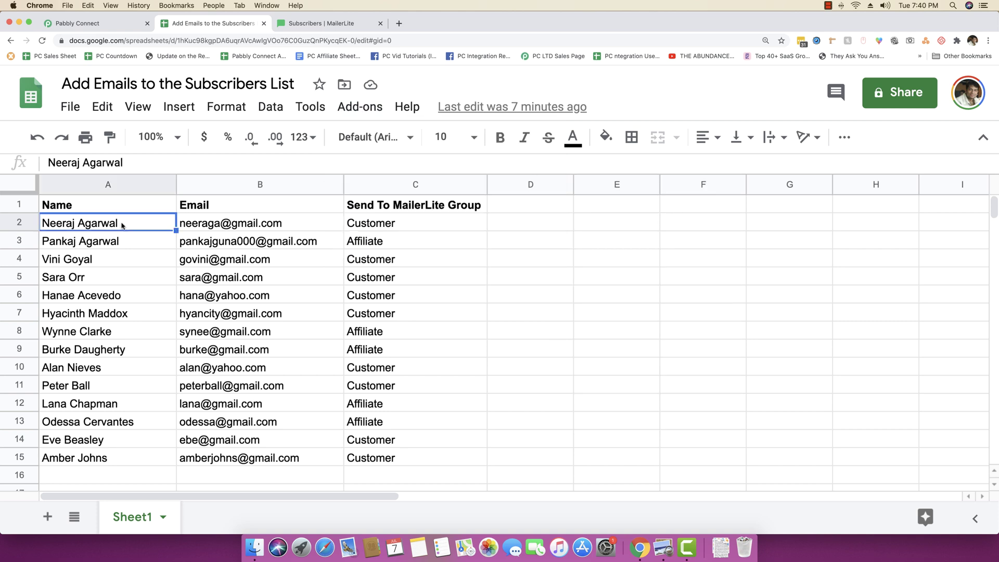
# Review the captured webhook response in Pabbly Connect against the Name, Email and Send To MailerLite Group columns of the spreadsheet
pyautogui.click(104, 23)
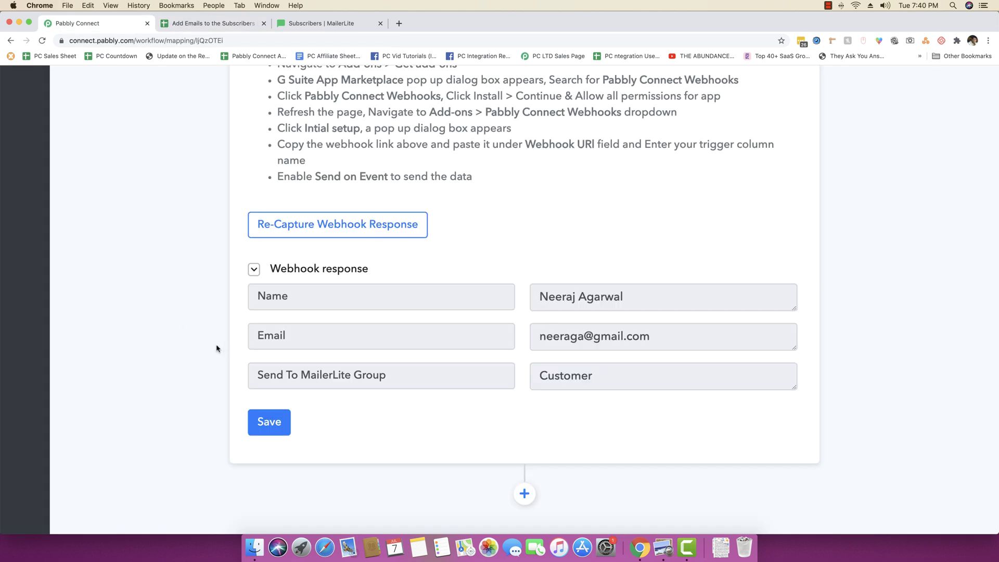
pyautogui.scroll(5, 215, 350)
pyautogui.scroll(-3, 210, 348)
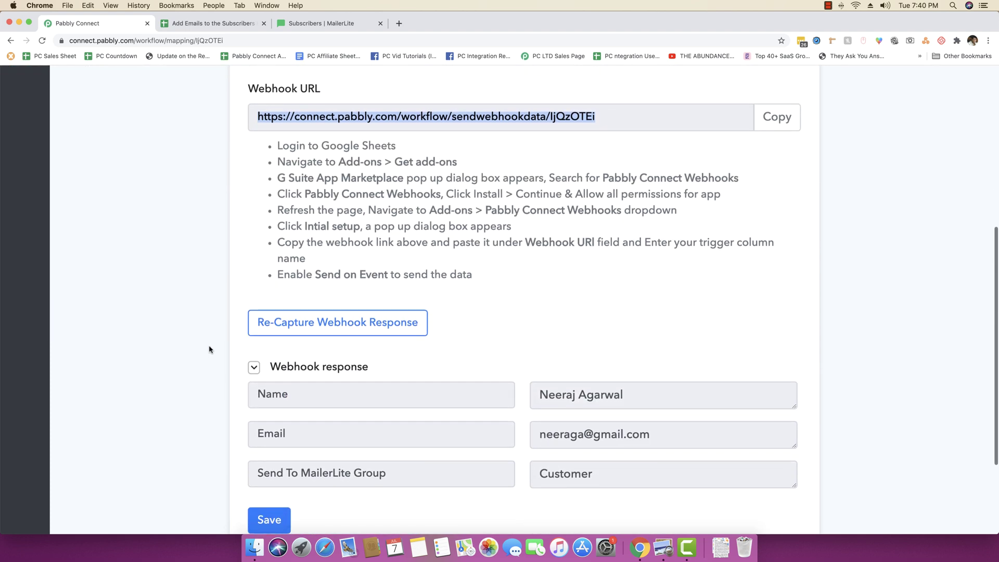
pyautogui.click(161, 334)
pyautogui.scroll(-2, 162, 336)
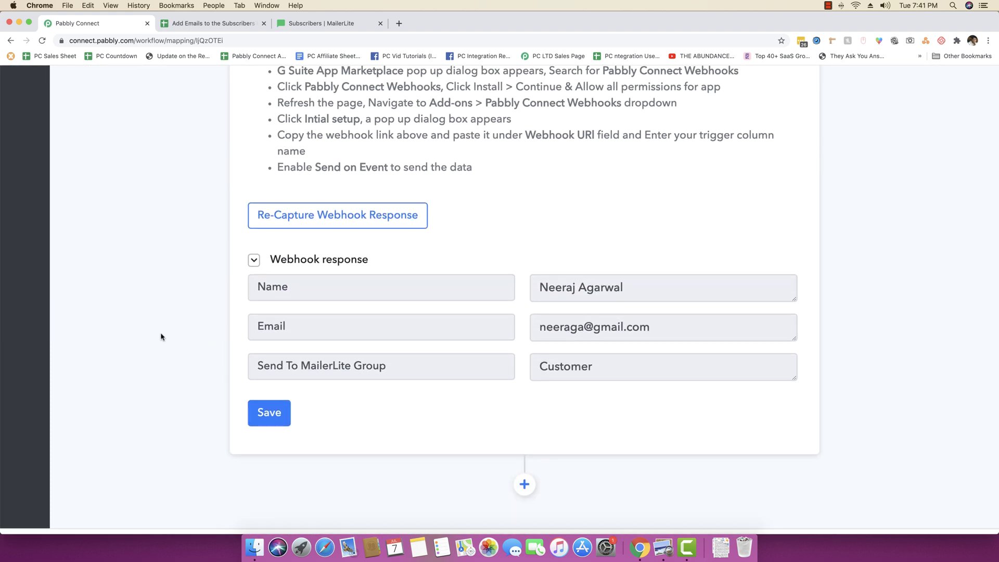
pyautogui.scroll(-1, 162, 336)
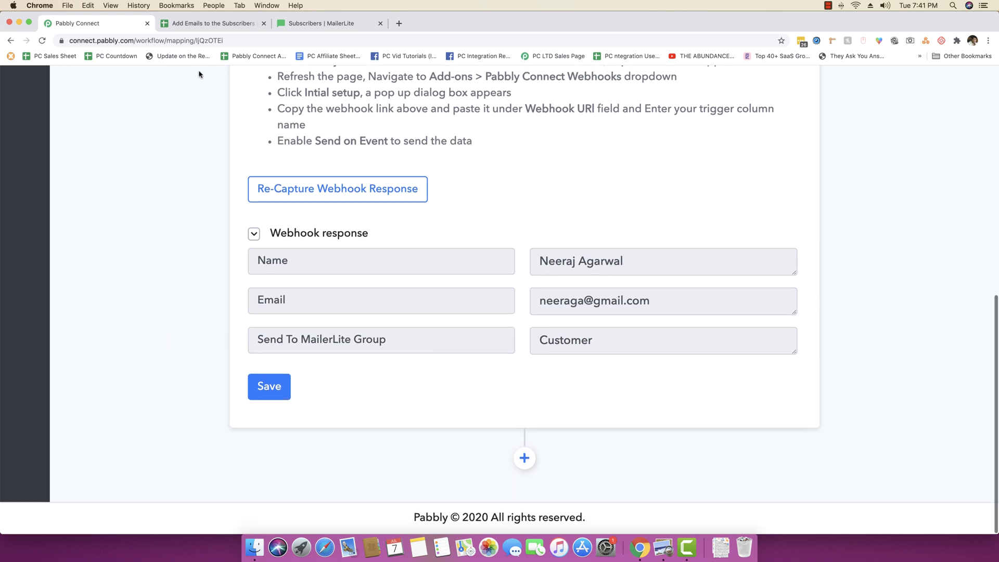
pyautogui.click(232, 25)
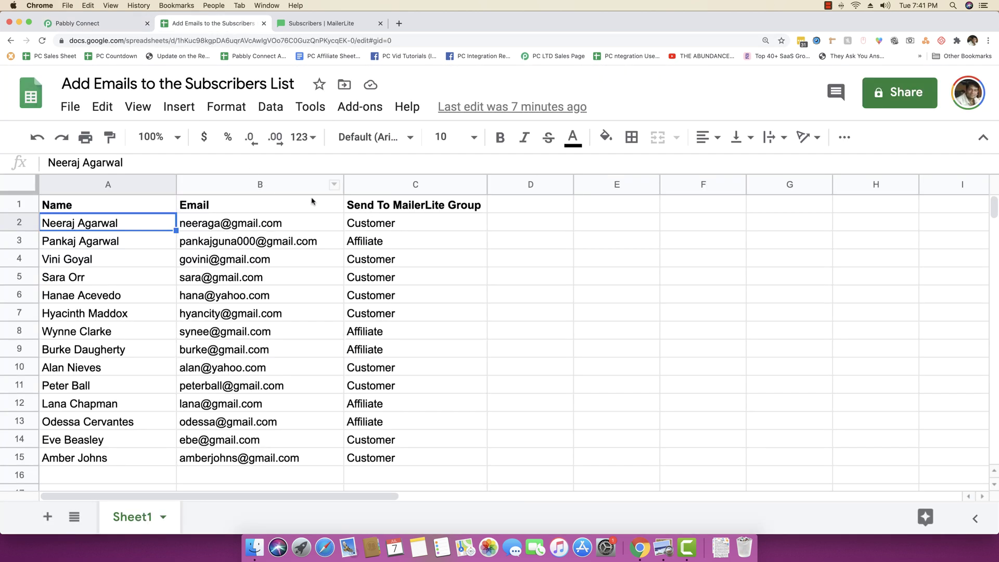
pyautogui.click(78, 24)
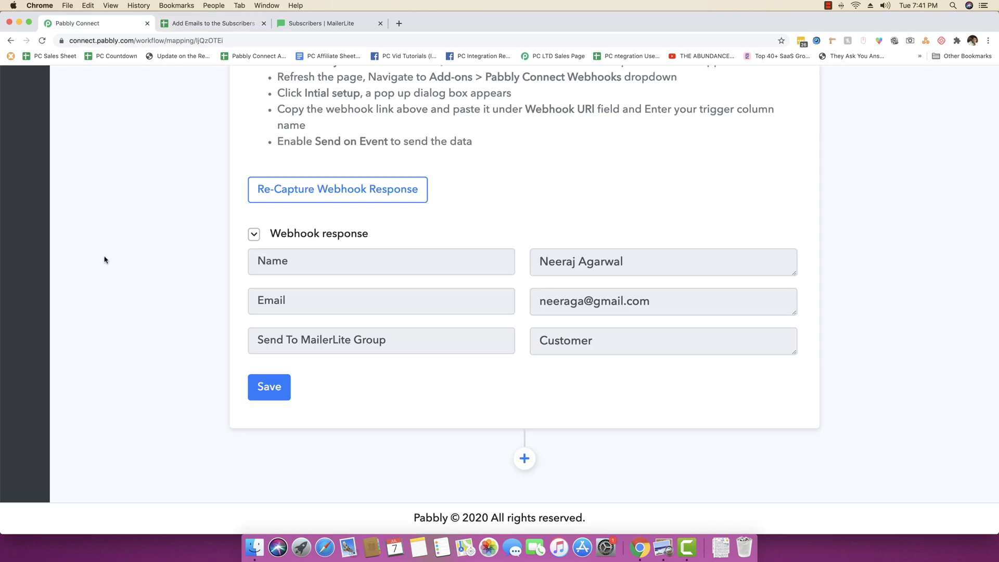
# Add an action step below the Google Sheets trigger and choose Router as its app
pyautogui.click(524, 460)
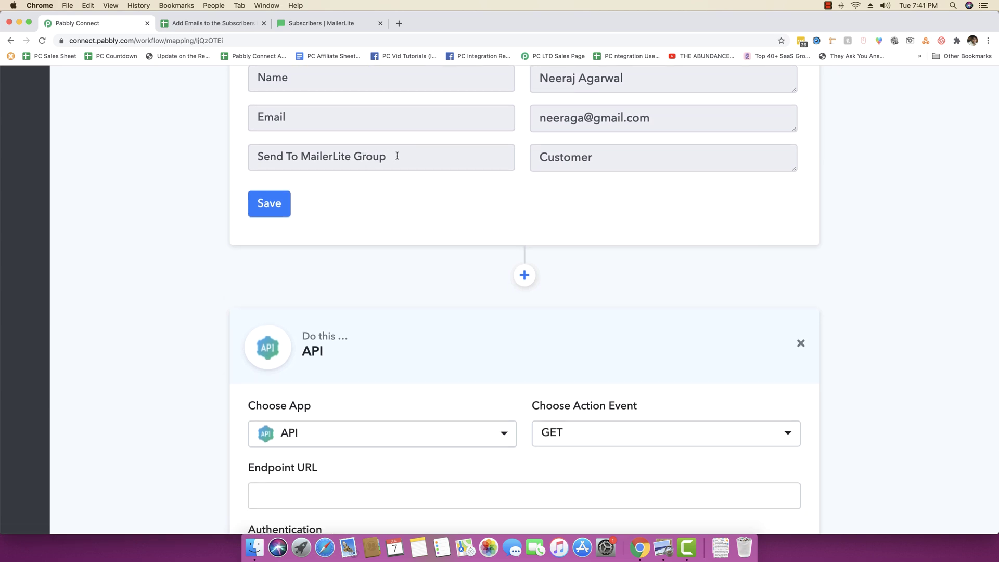
pyautogui.moveTo(396, 155); pyautogui.dragTo(256, 156)
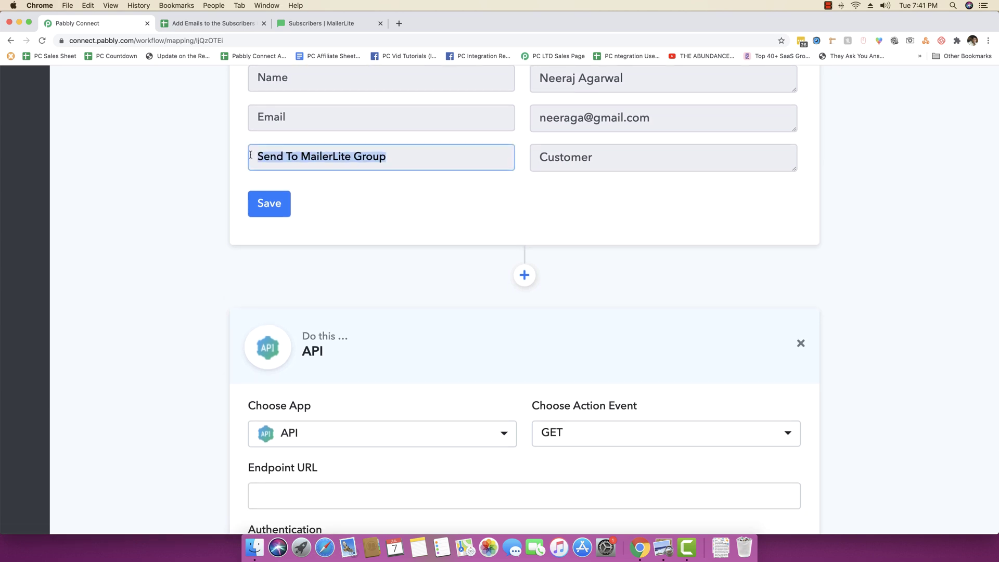
pyautogui.scroll(-2, 289, 445)
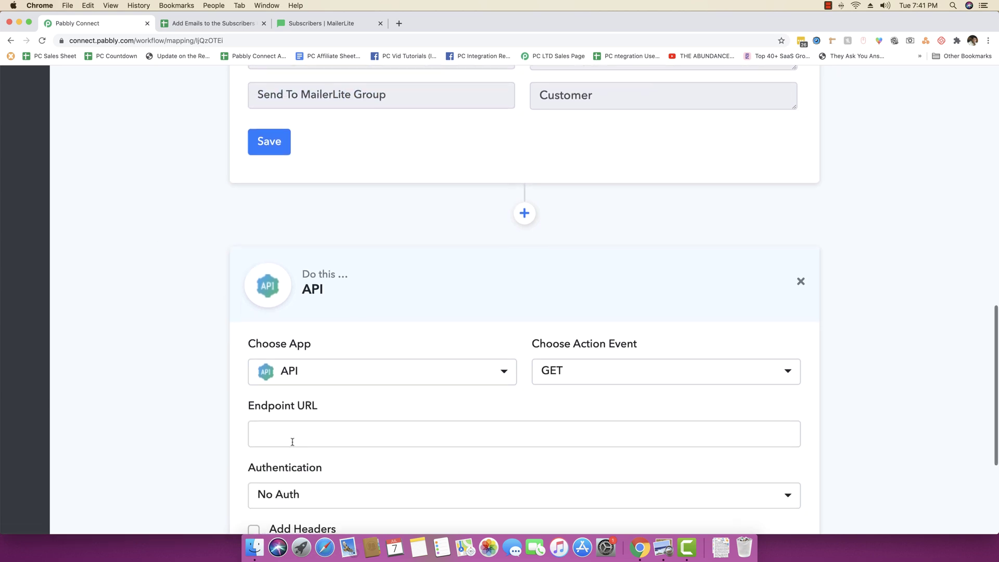
pyautogui.click(323, 372)
pyautogui.write('router')
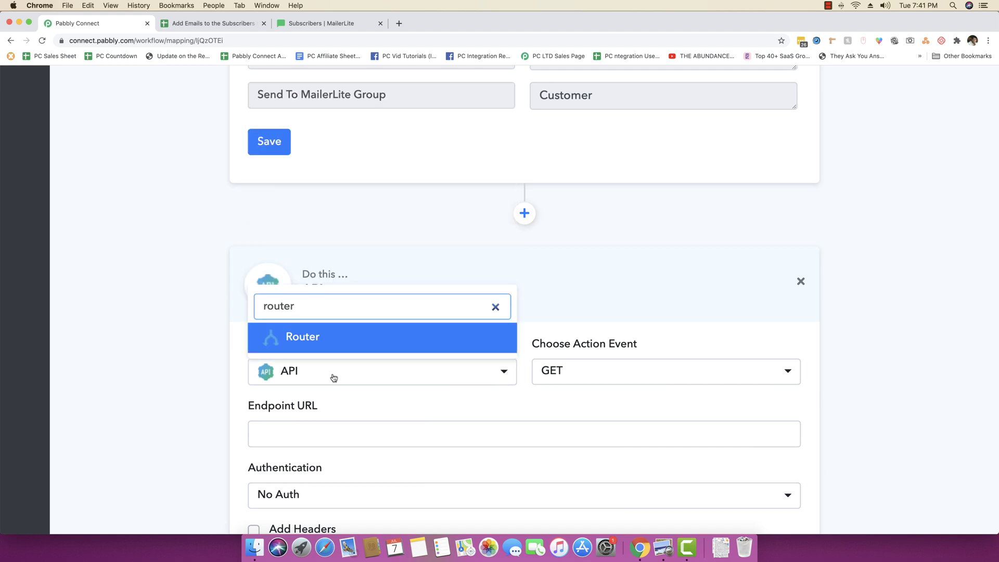
pyautogui.click(299, 339)
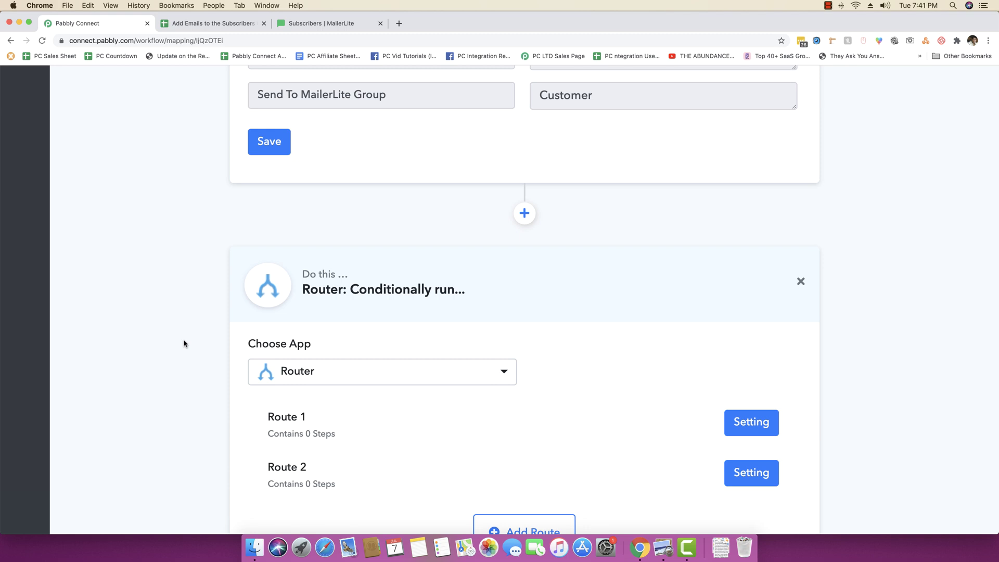
pyautogui.scroll(-3, 184, 343)
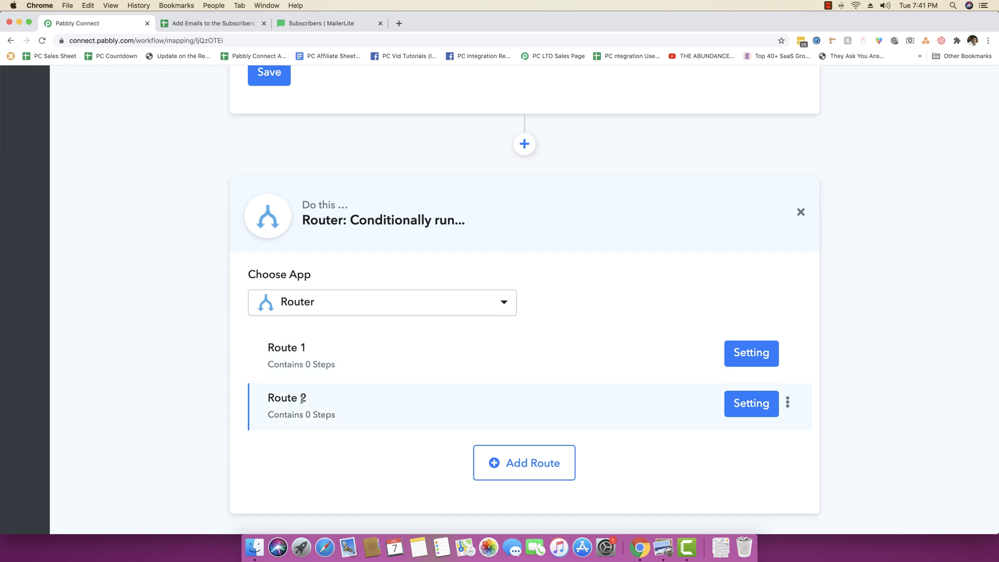
# Rename the router's Route 1 as "Customers"
pyautogui.click(787, 353)
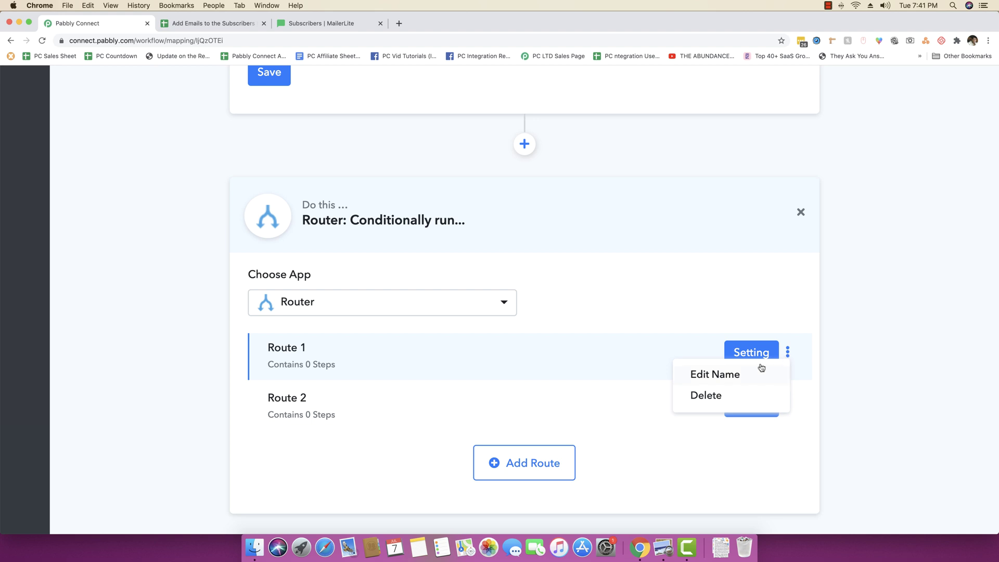
pyautogui.click(713, 375)
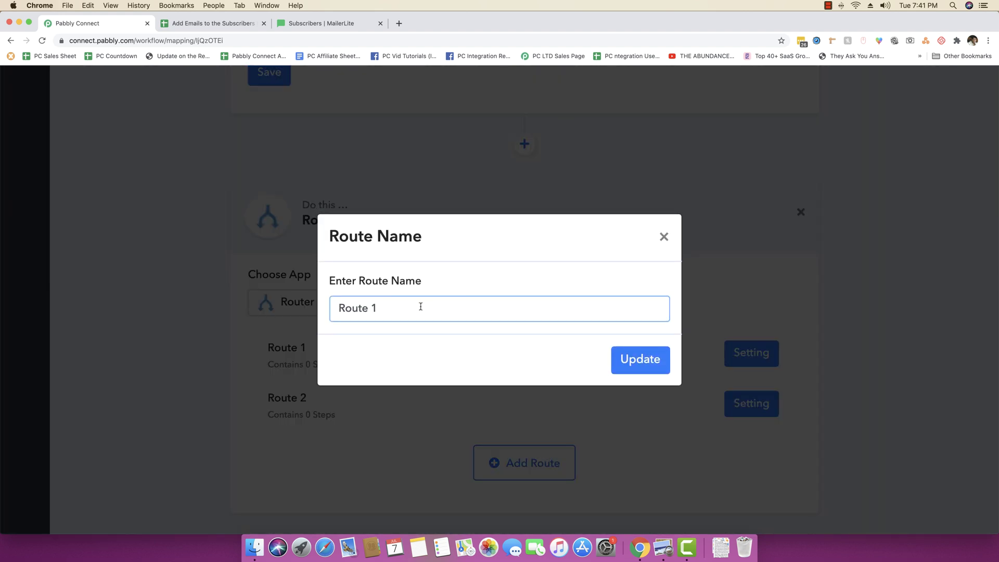
pyautogui.moveTo(421, 305); pyautogui.dragTo(289, 311)
pyautogui.write('Customers')
pyautogui.click(661, 366)
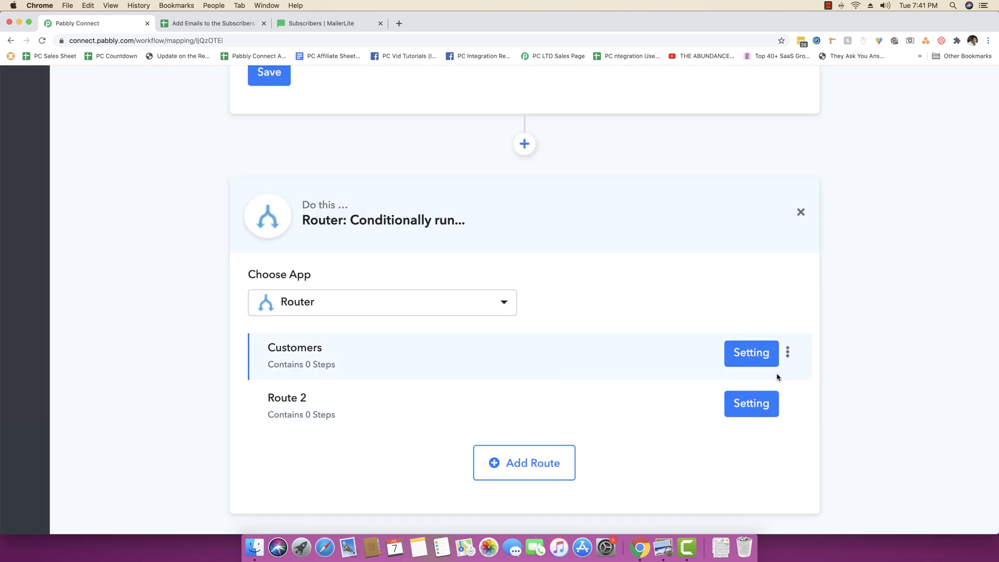
# Rename the router's Route 2 as "Affiliates"
pyautogui.click(789, 403)
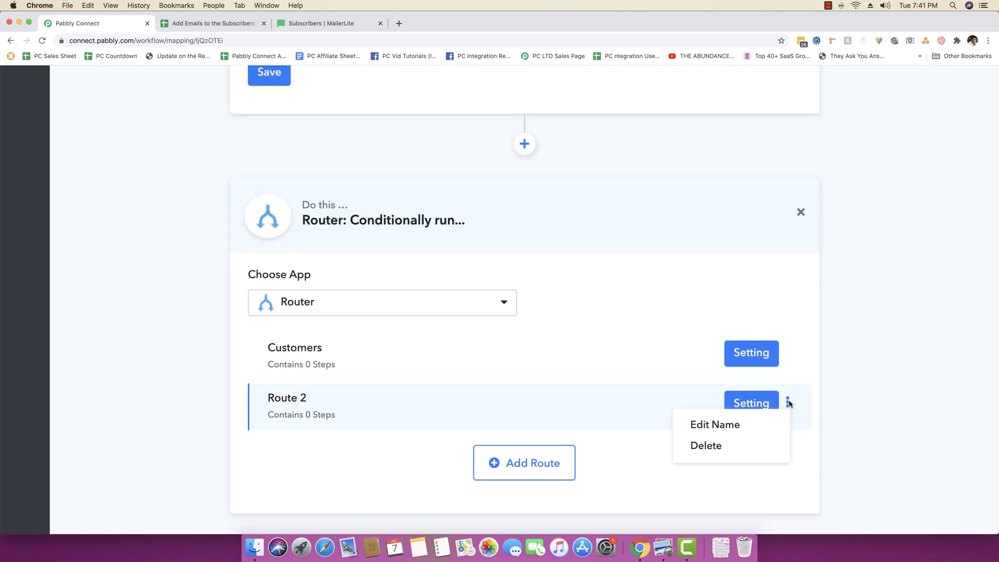
pyautogui.click(742, 423)
pyautogui.hotkey('shift', 'Left')
pyautogui.hotkey('shift', 'Left')
pyautogui.hotkey('shift', 'Left')
pyautogui.hotkey('shift', 'Left')
pyautogui.hotkey('shift', 'Left')
pyautogui.hotkey('shift', 'Left')
pyautogui.hotkey('shift', 'Left')
pyautogui.write('Affiliates')
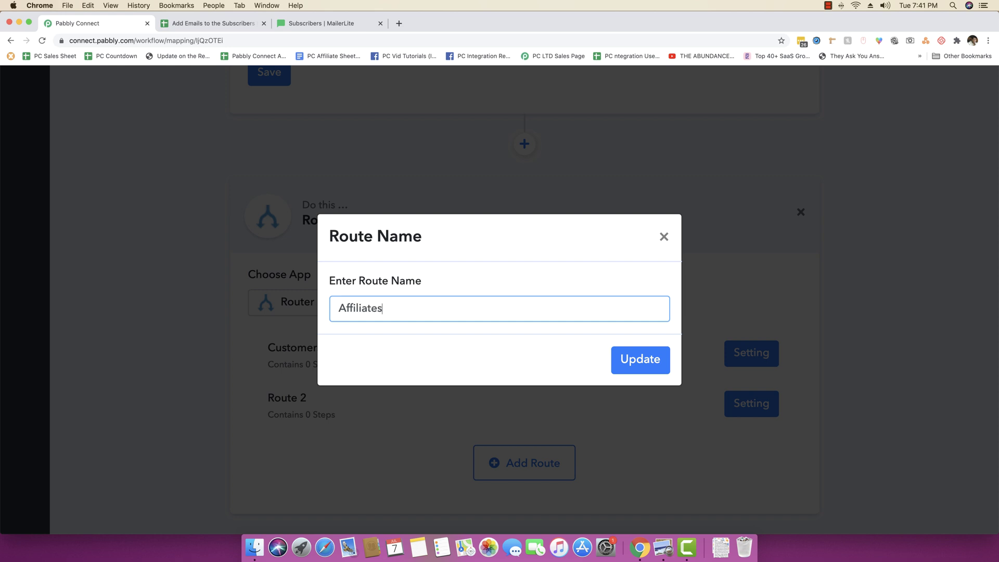
pyautogui.click(646, 363)
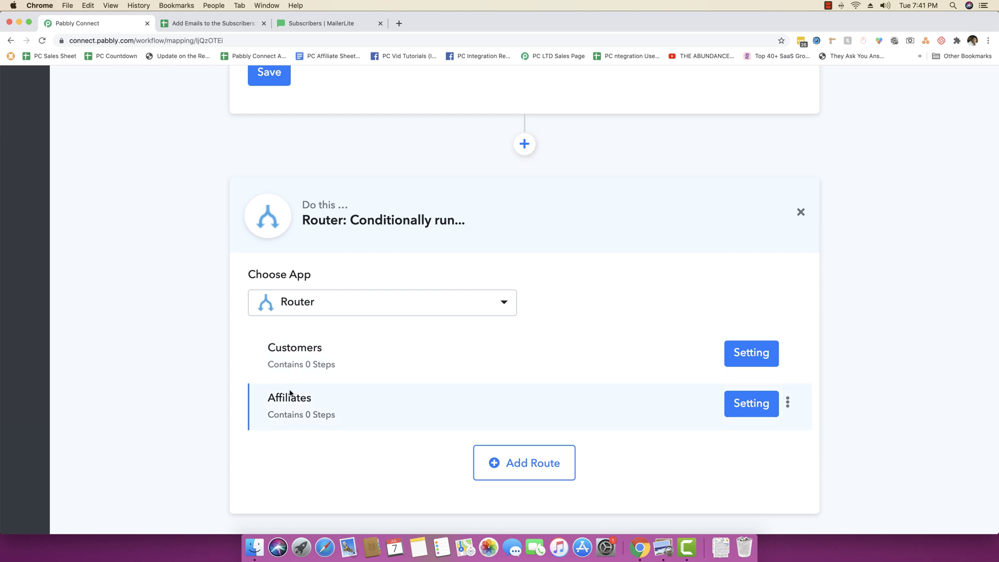
# Set the Customers route's filter to continue only if Send To MailerLite Group is Equal To "Customer", and save it
pyautogui.click(747, 359)
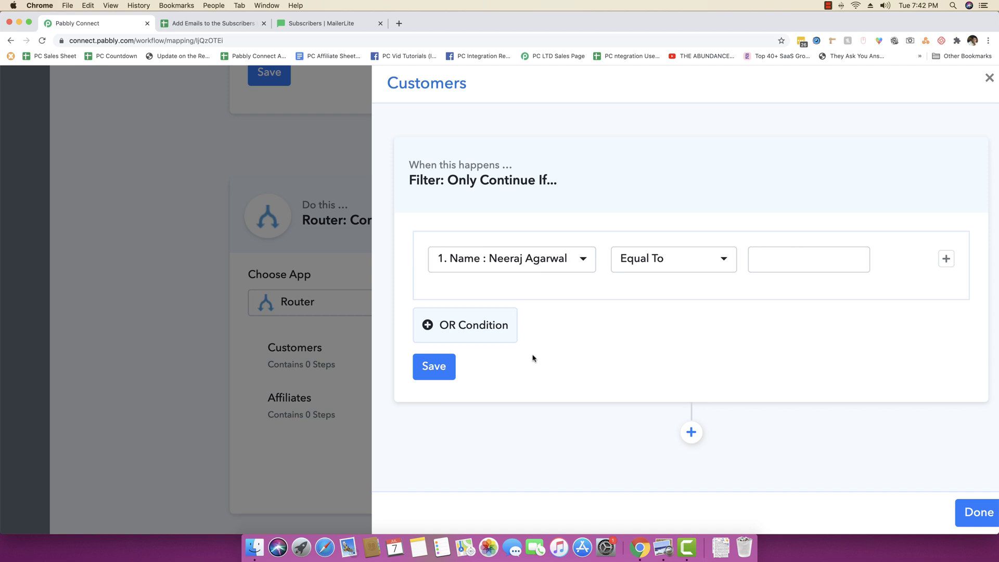
pyautogui.click(552, 263)
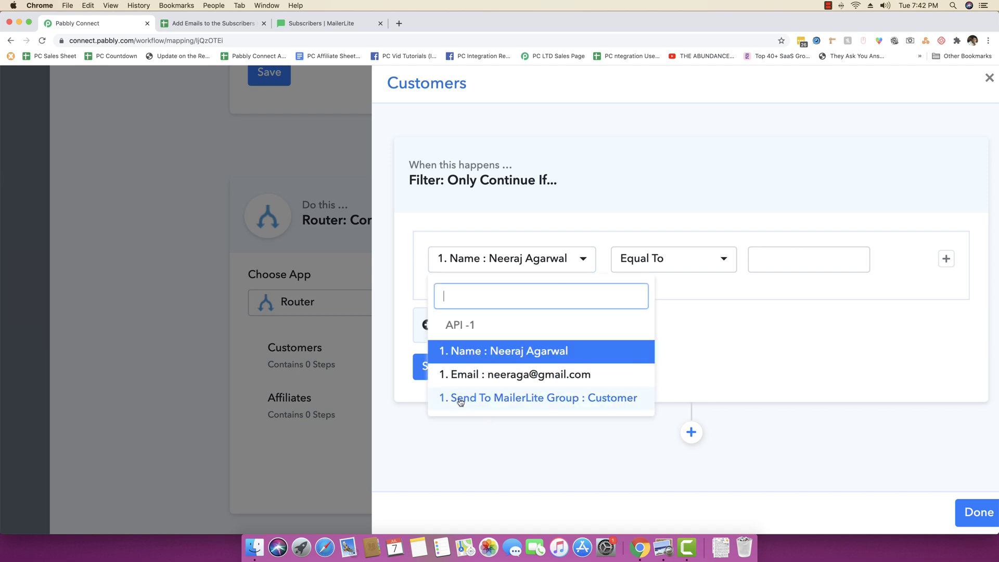
pyautogui.click(558, 401)
pyautogui.click(547, 266)
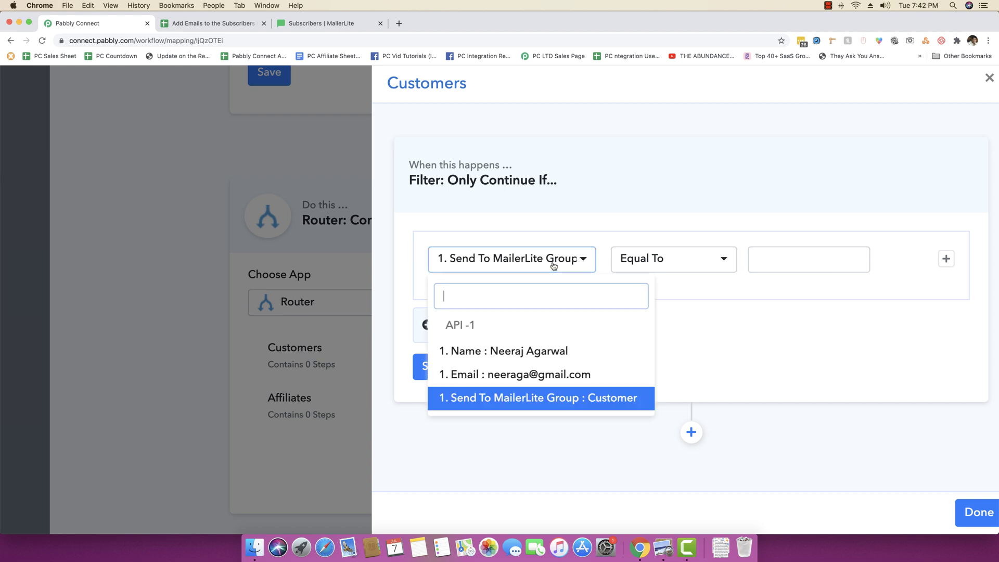
pyautogui.click(619, 398)
pyautogui.click(769, 255)
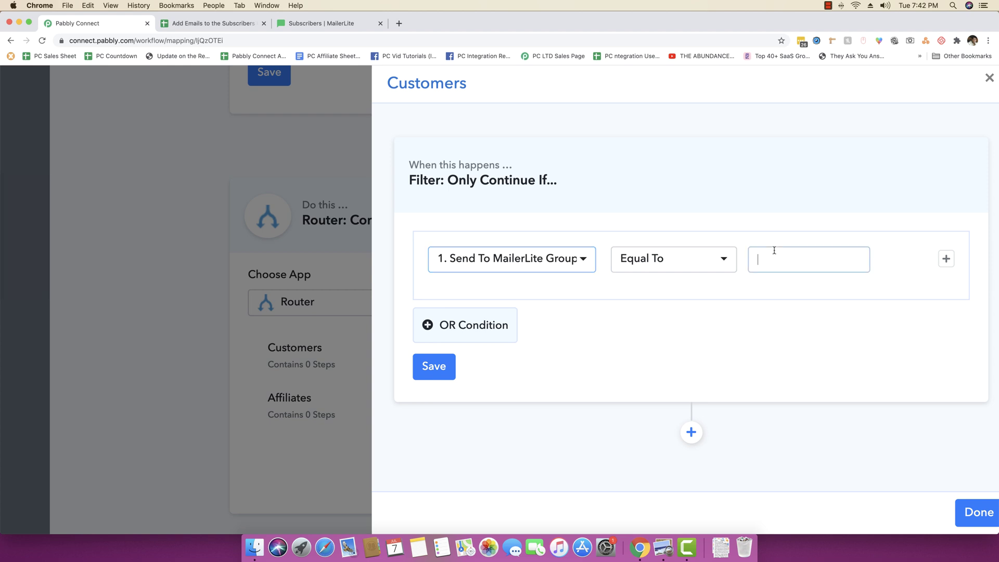
pyautogui.write('Customer')
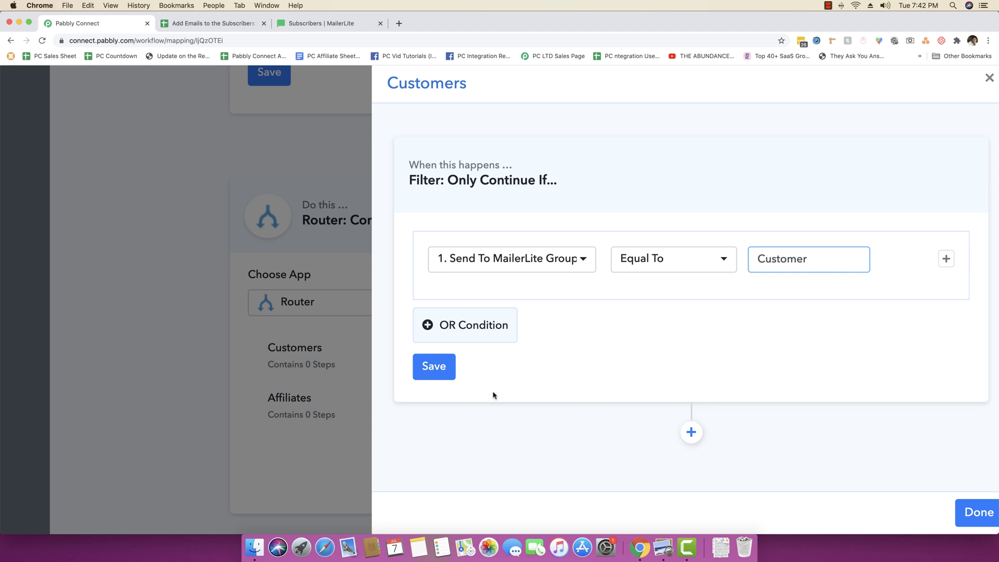
pyautogui.click(442, 374)
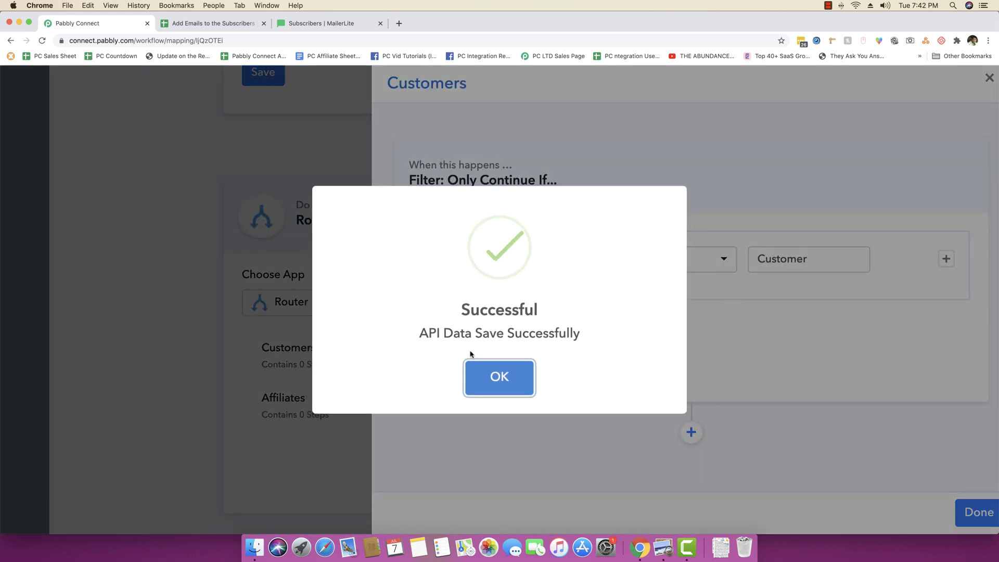
pyautogui.click(499, 371)
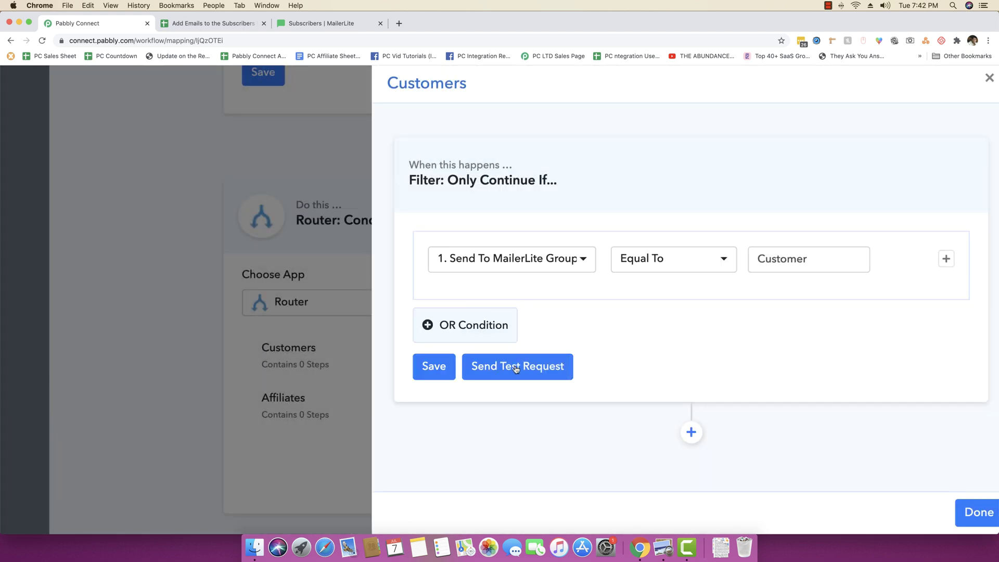
# Send a test request for the Customers route's filter and check the status and message in the API response
pyautogui.click(516, 368)
pyautogui.click(499, 377)
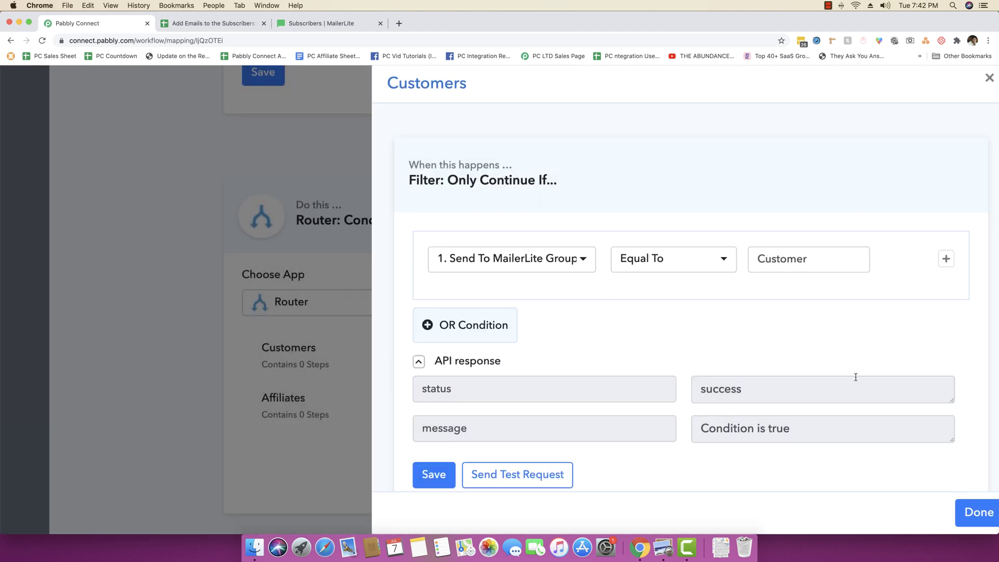
pyautogui.scroll(-2, 853, 378)
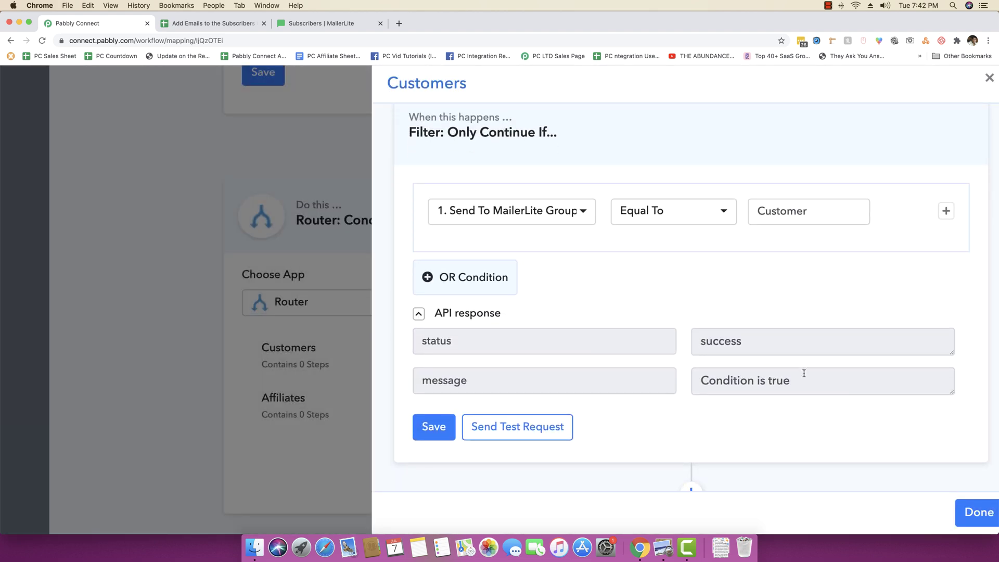
pyautogui.click(706, 380)
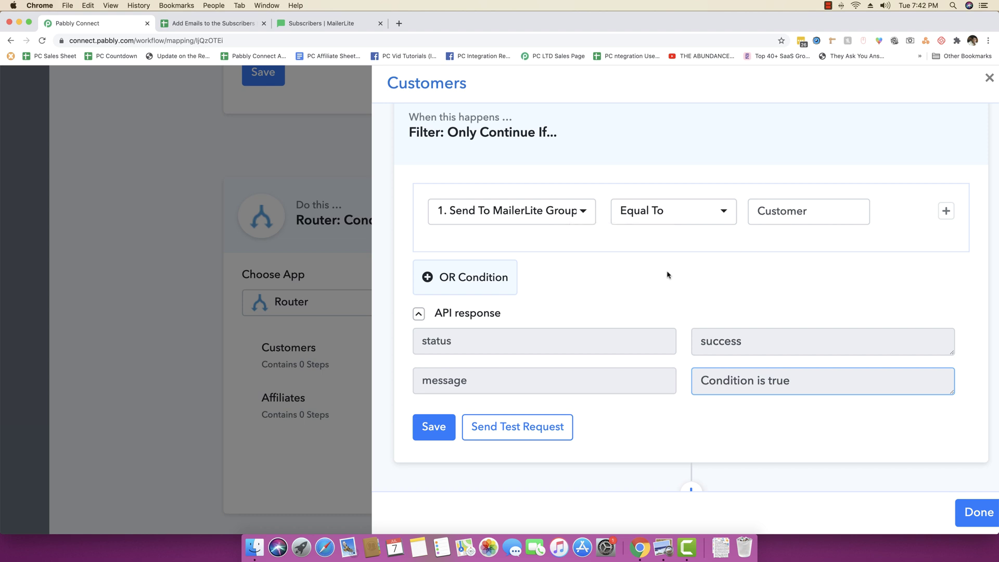
# Add an action step below the Customers filter with MailerLite as the app and Add Subscribers as the method
pyautogui.scroll(-1, 670, 273)
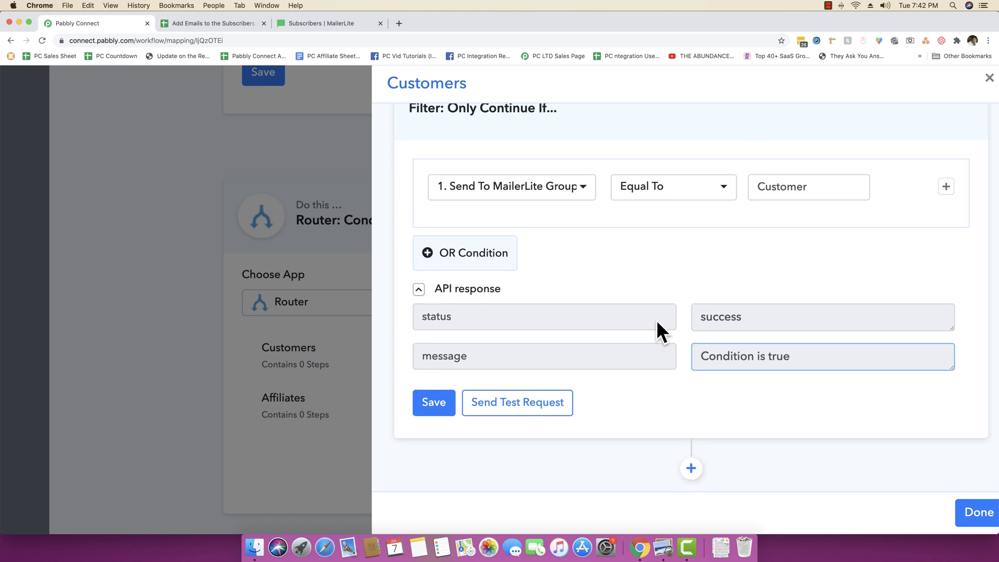
pyautogui.click(692, 468)
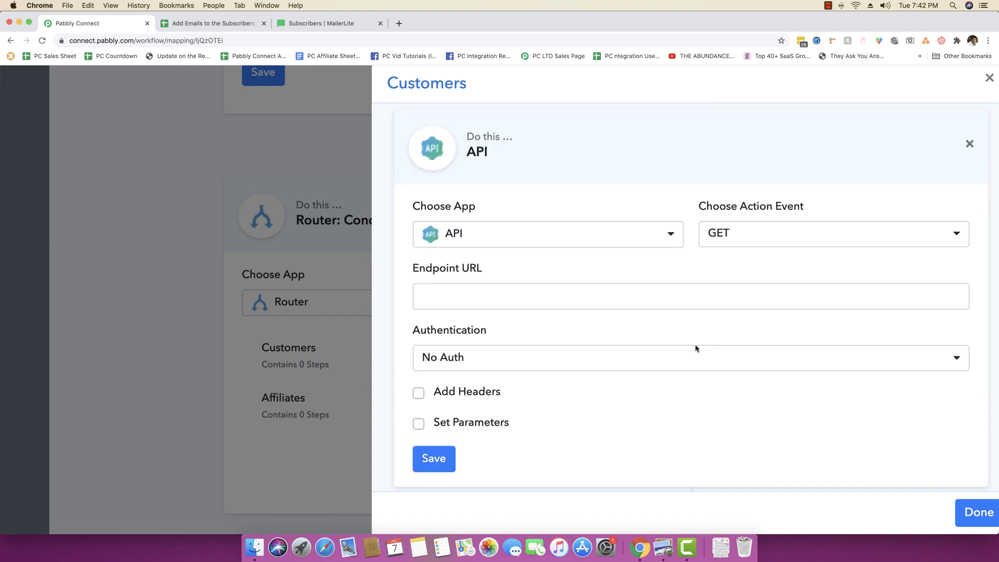
pyautogui.click(551, 235)
pyautogui.write('mailer')
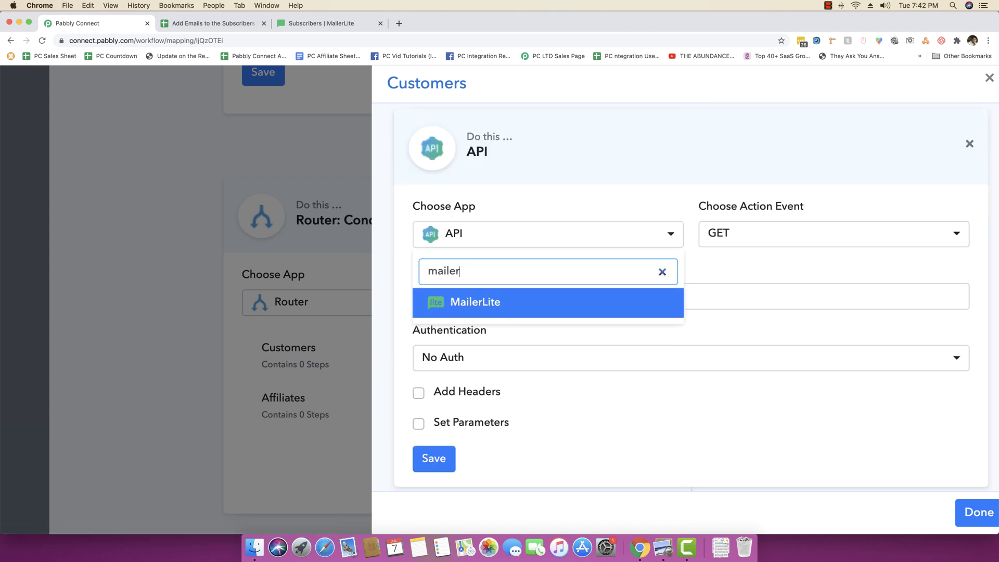
pyautogui.click(516, 301)
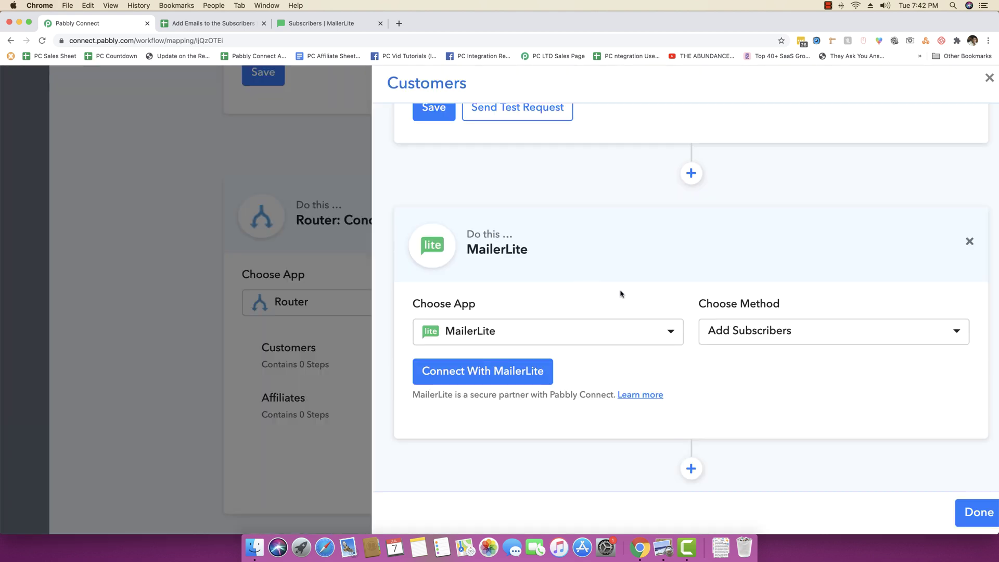
pyautogui.click(781, 327)
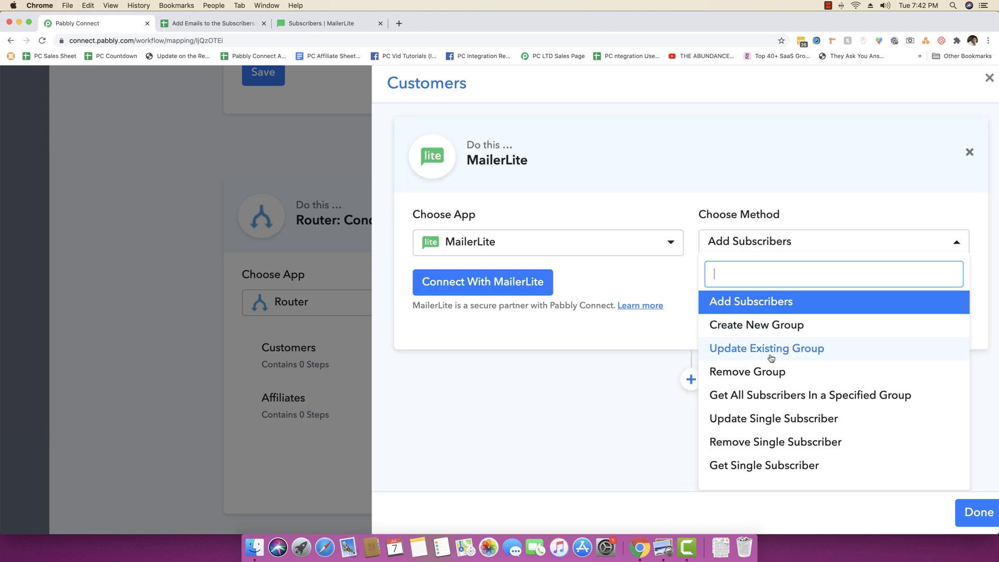
pyautogui.click(758, 305)
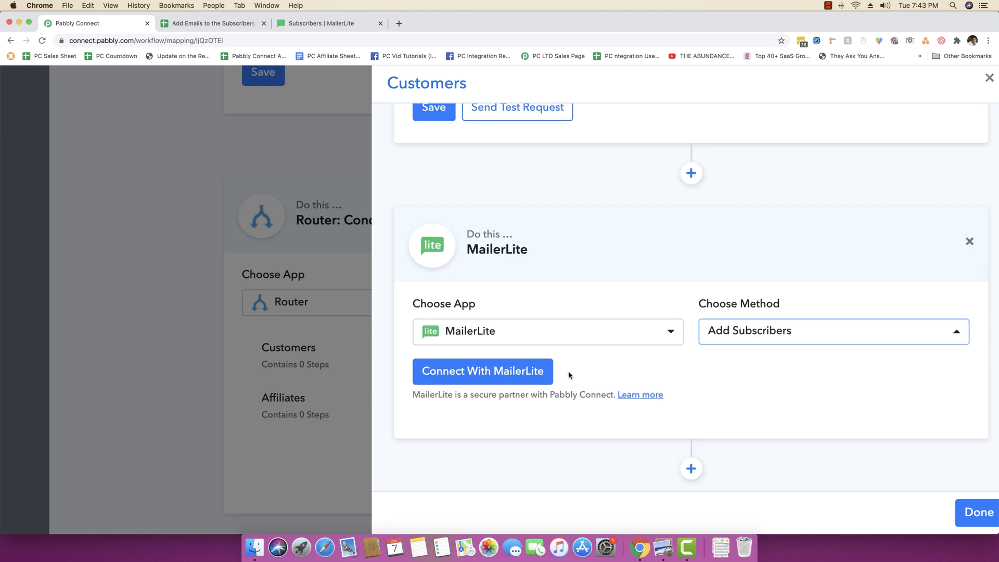
# Connect the MailerLite action with new credentials, copying the API key from MailerLite's Developer API page into the API Key field and saving
pyautogui.click(493, 374)
pyautogui.scroll(-3, 637, 369)
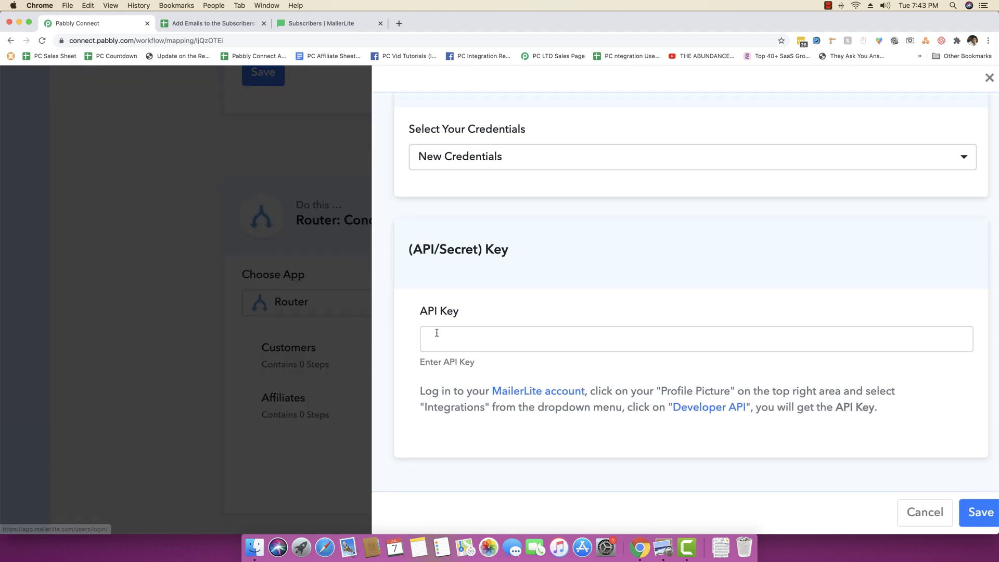
pyautogui.click(465, 332)
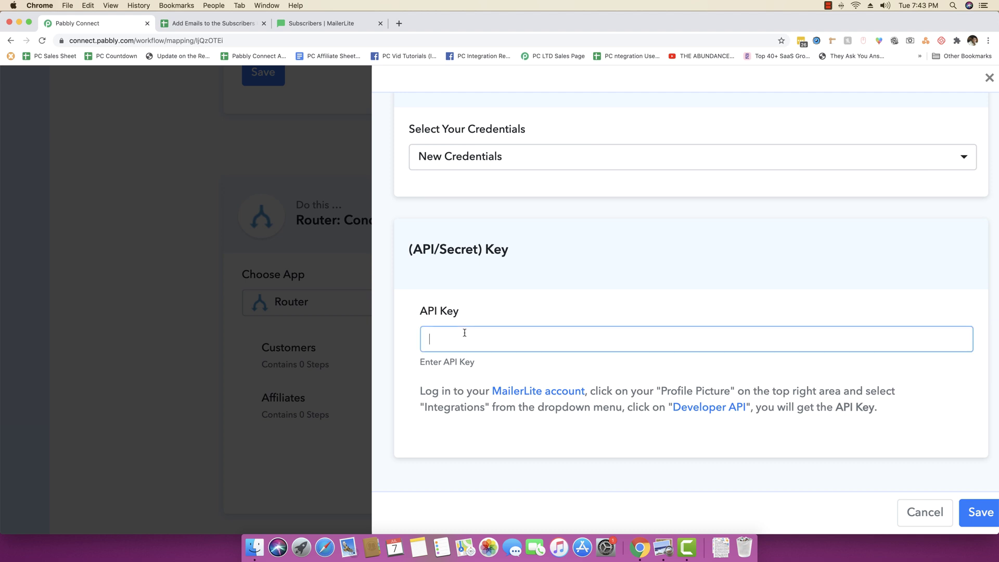
pyautogui.click(693, 407)
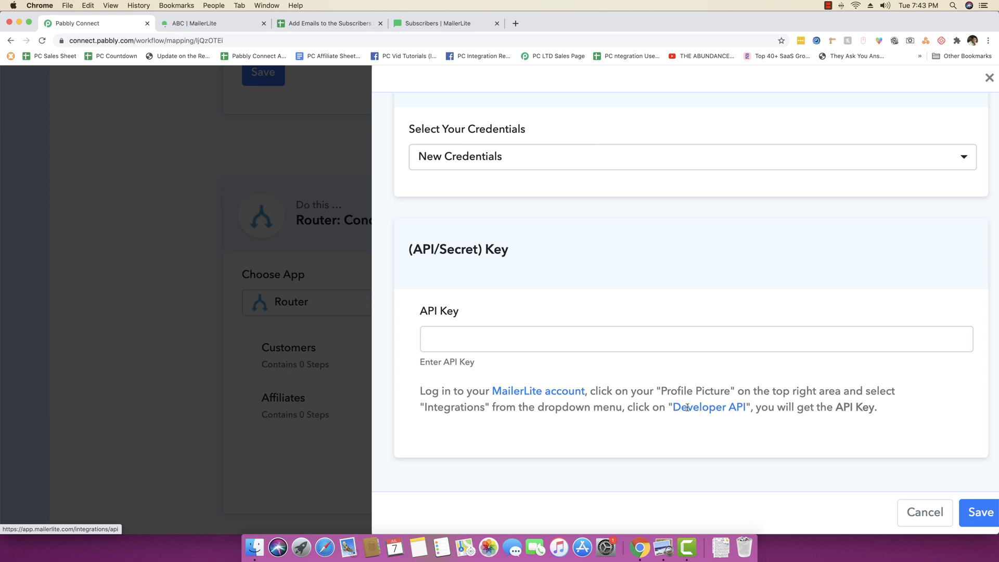
pyautogui.click(201, 23)
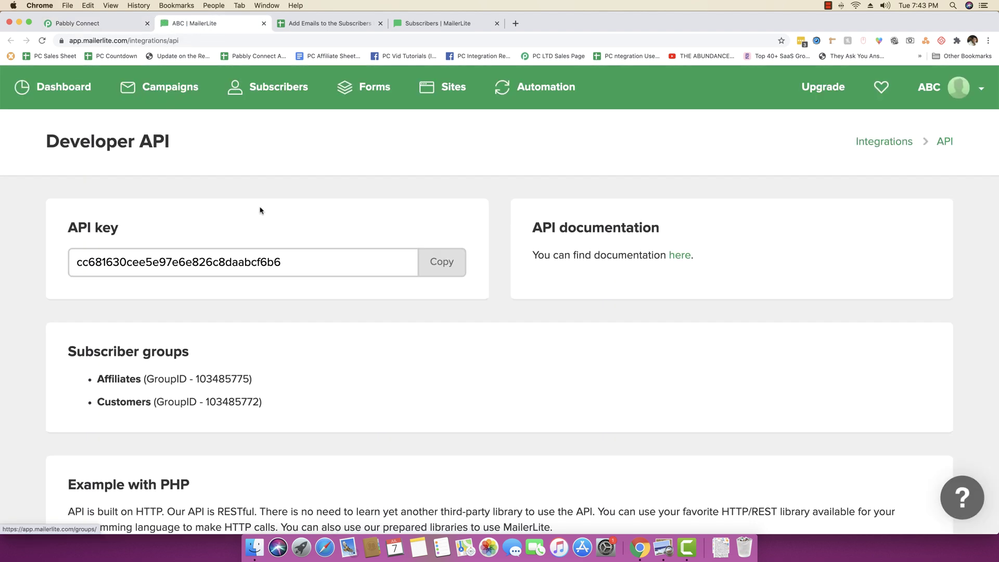
pyautogui.click(437, 267)
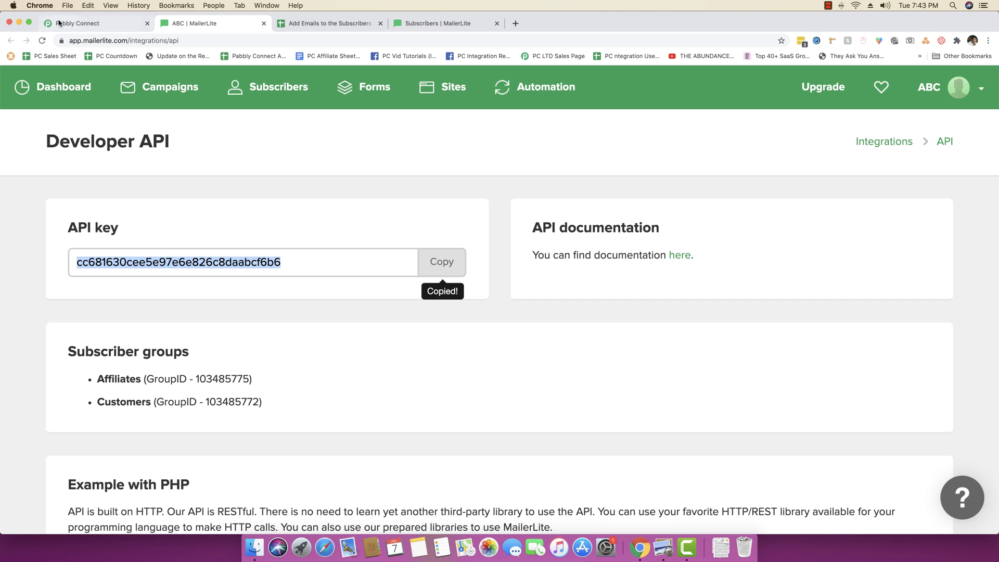
pyautogui.click(78, 24)
pyautogui.press('super+v')
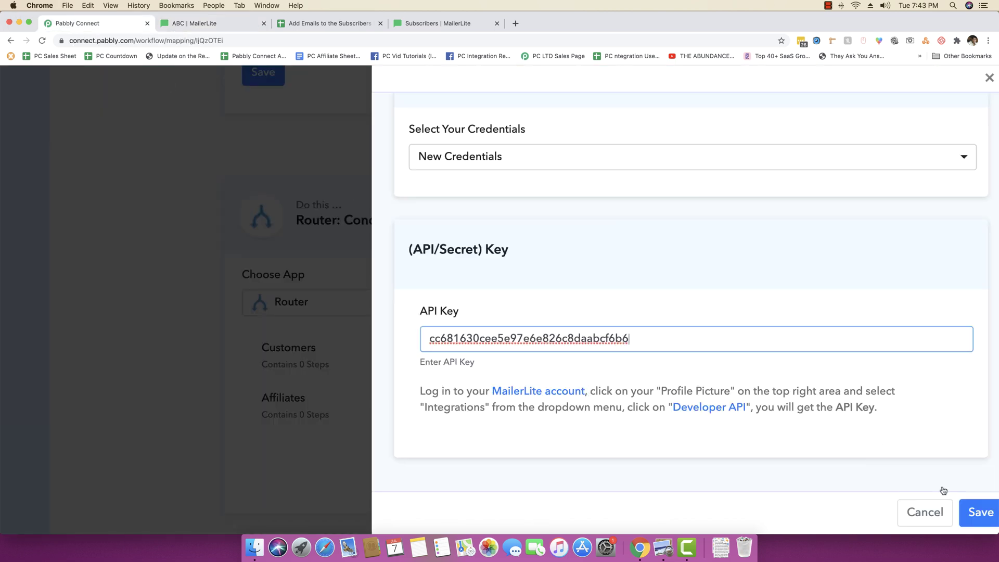
pyautogui.click(976, 512)
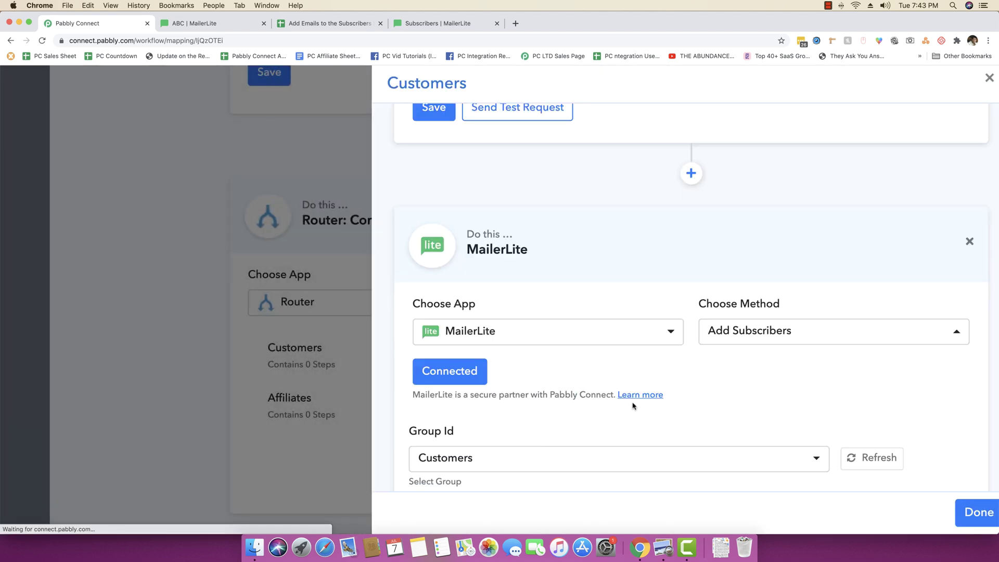
# Check the available MailerLite groups and select Customers as the Group Id for the new subscriber
pyautogui.scroll(-4, 633, 399)
pyautogui.click(509, 230)
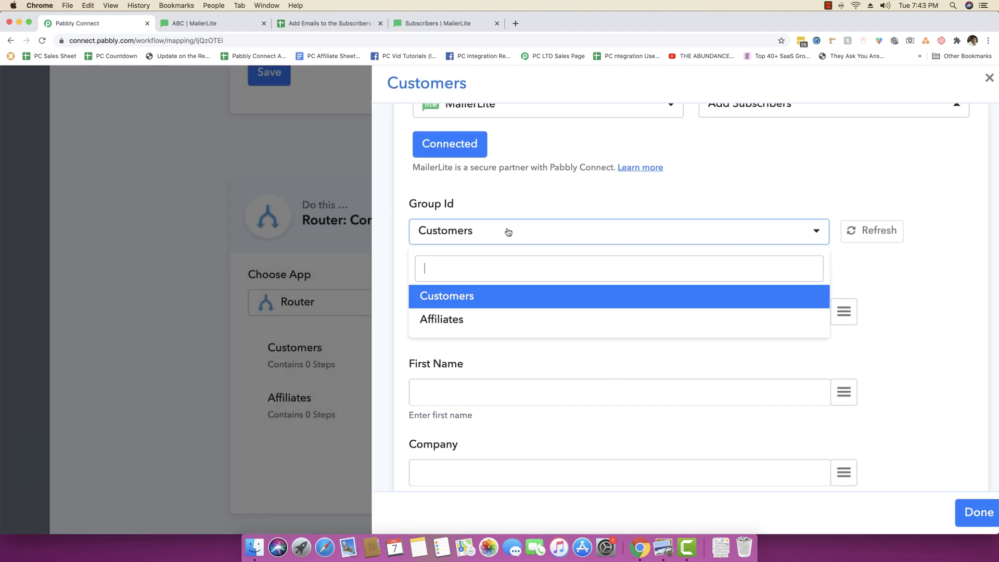
pyautogui.click(509, 231)
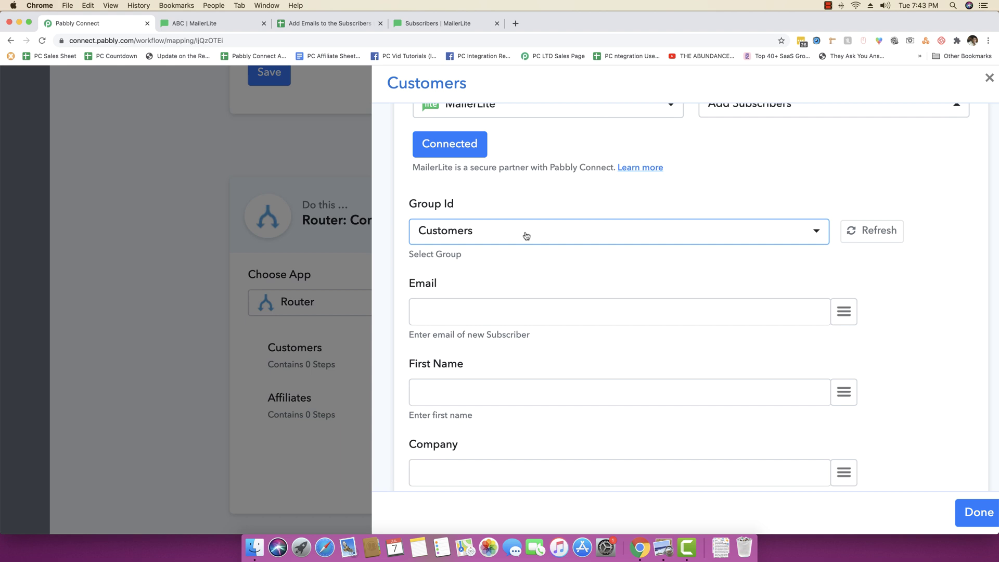
pyautogui.click(496, 227)
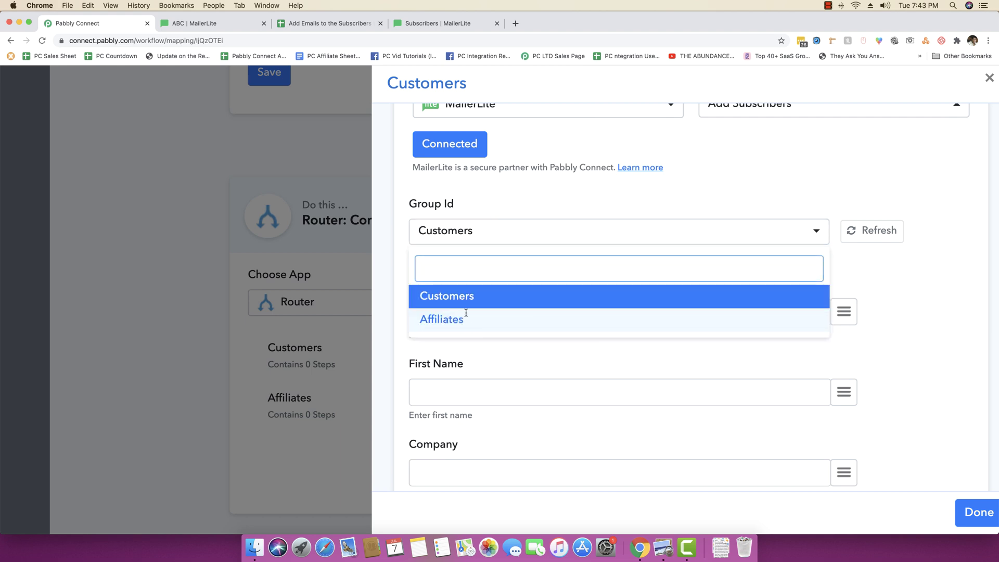
pyautogui.click(482, 235)
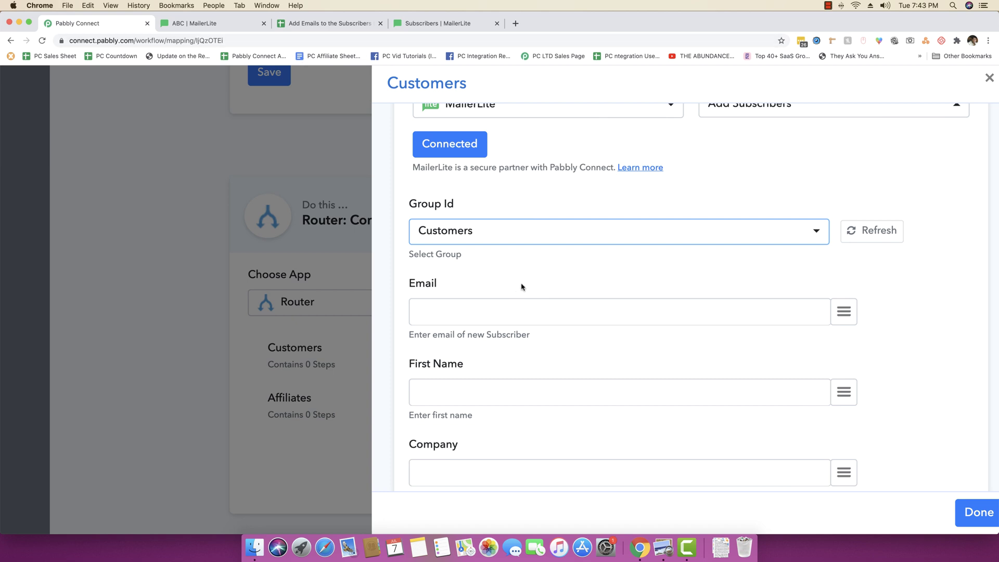
pyautogui.scroll(10, 522, 286)
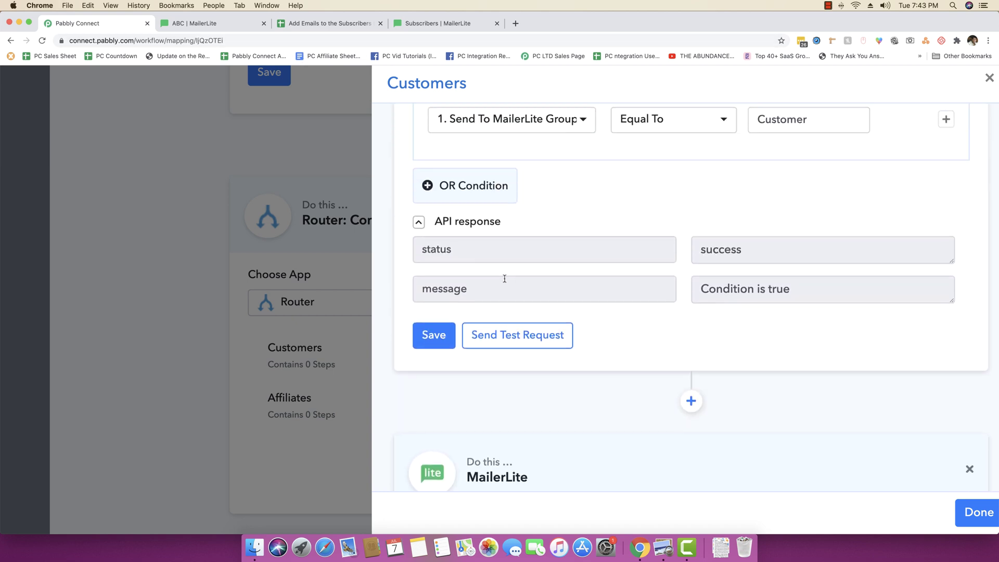
pyautogui.scroll(-8, 770, 238)
pyautogui.scroll(-3, 513, 346)
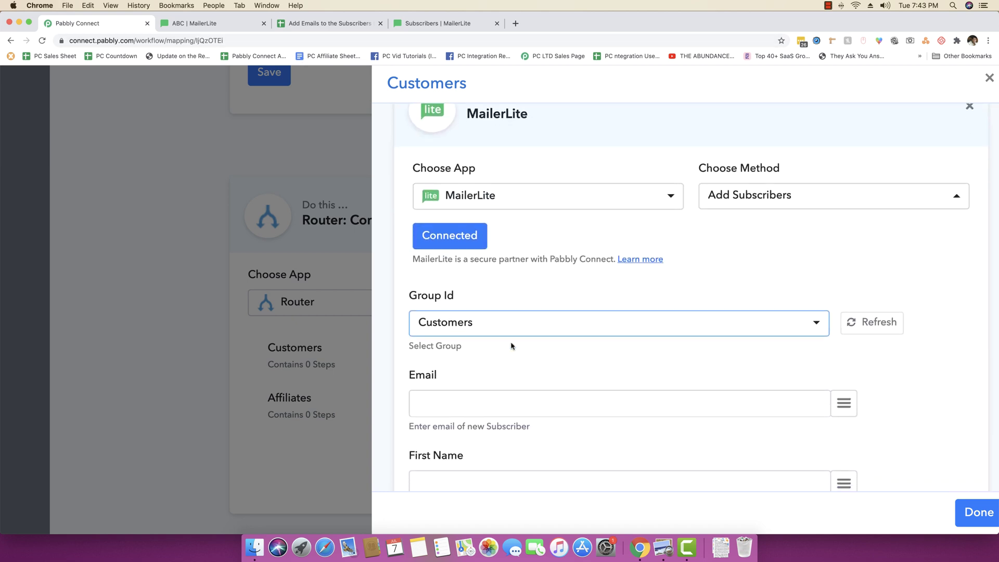
pyautogui.click(473, 270)
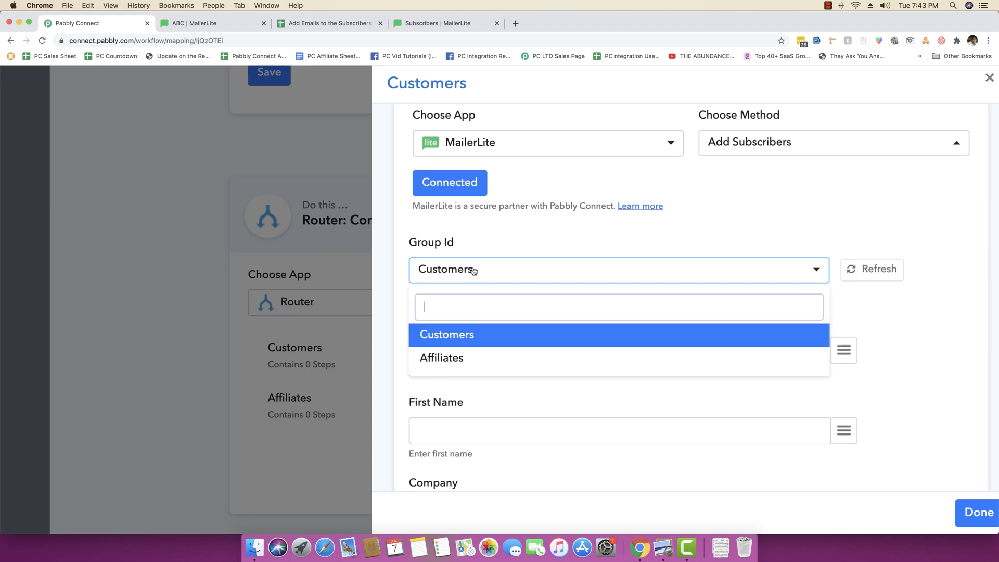
pyautogui.click(453, 335)
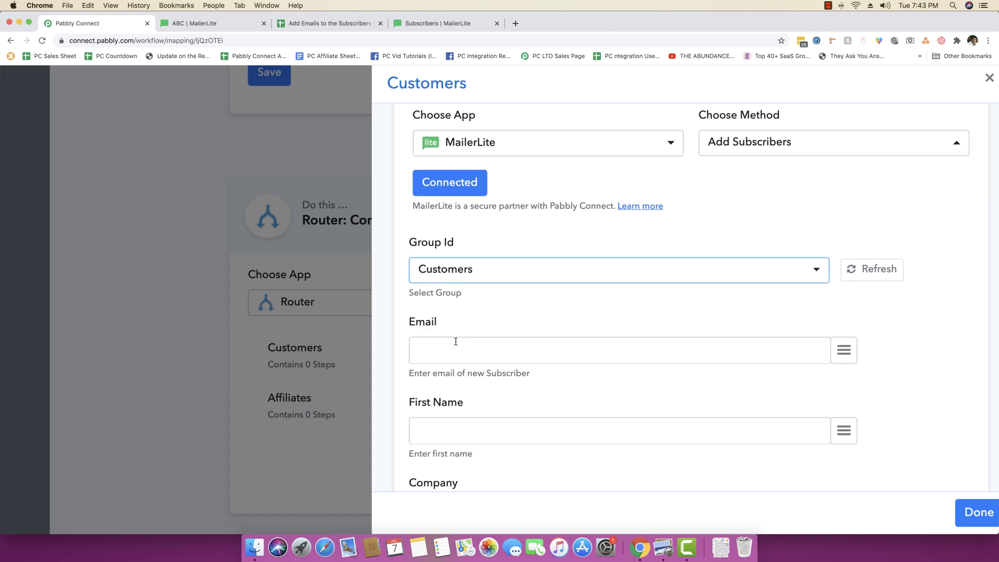
pyautogui.scroll(-3, 550, 344)
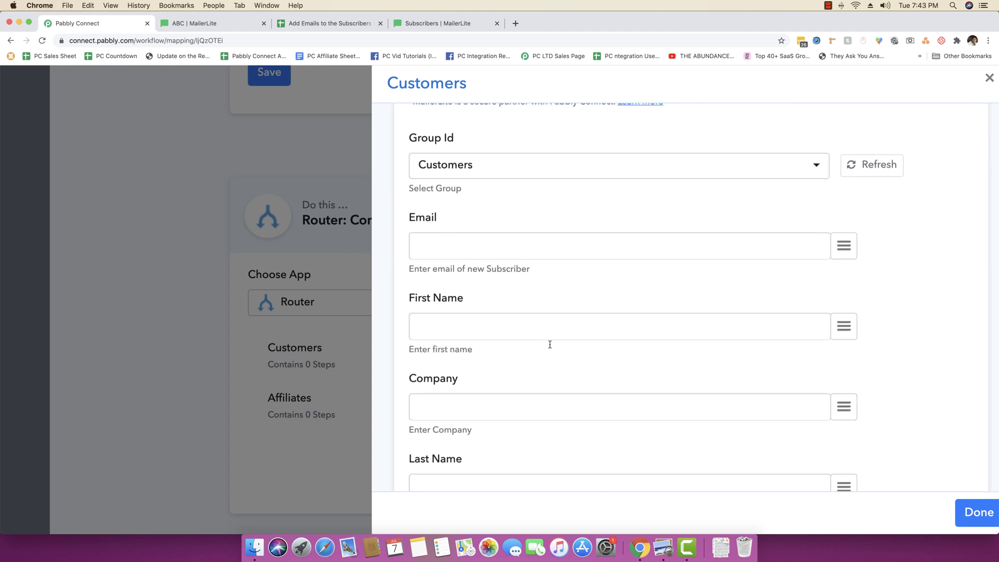
# Map the sheet's Email and Name values to the Email and First Name fields of the Customers subscriber action and save it
pyautogui.click(842, 249)
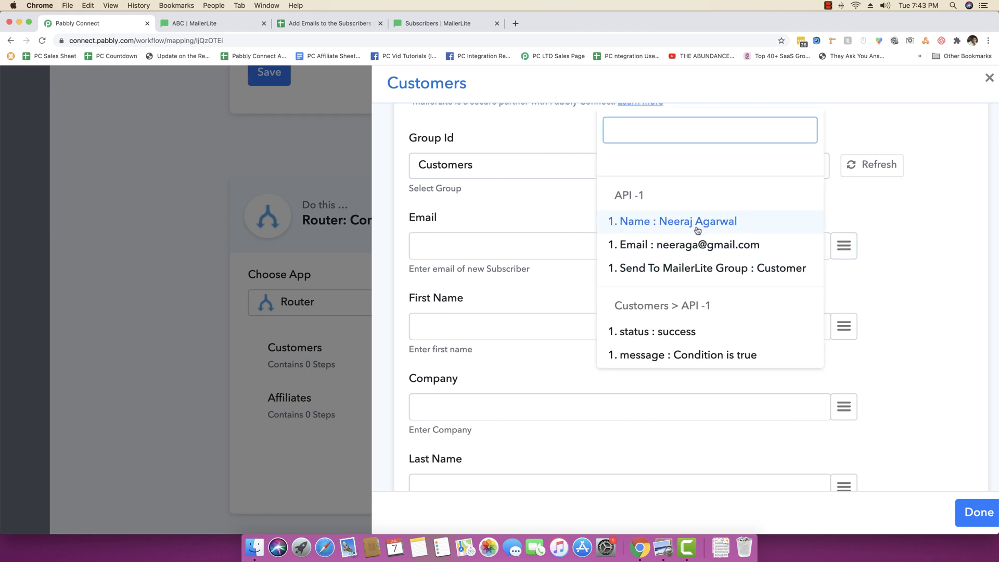
pyautogui.click(659, 246)
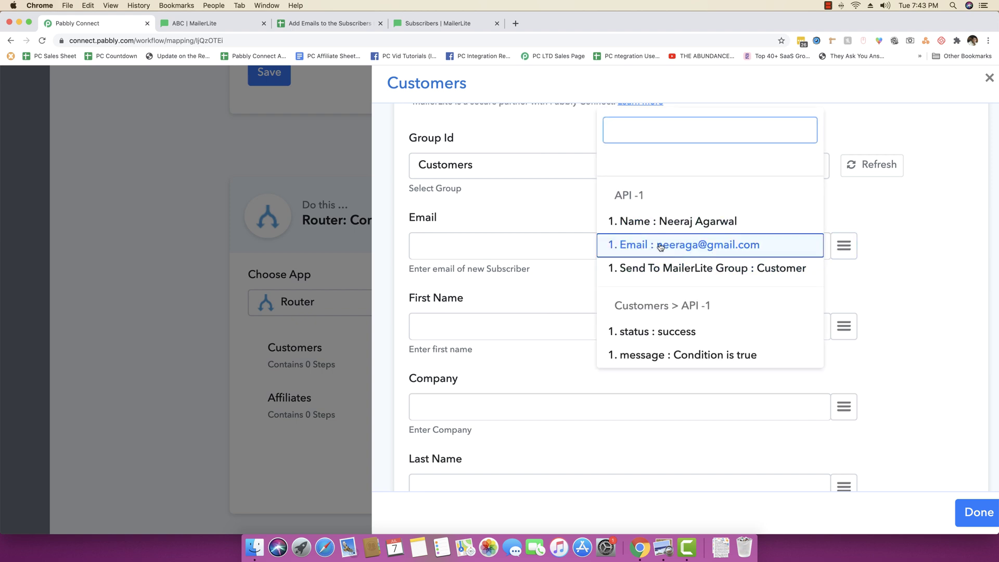
pyautogui.click(843, 326)
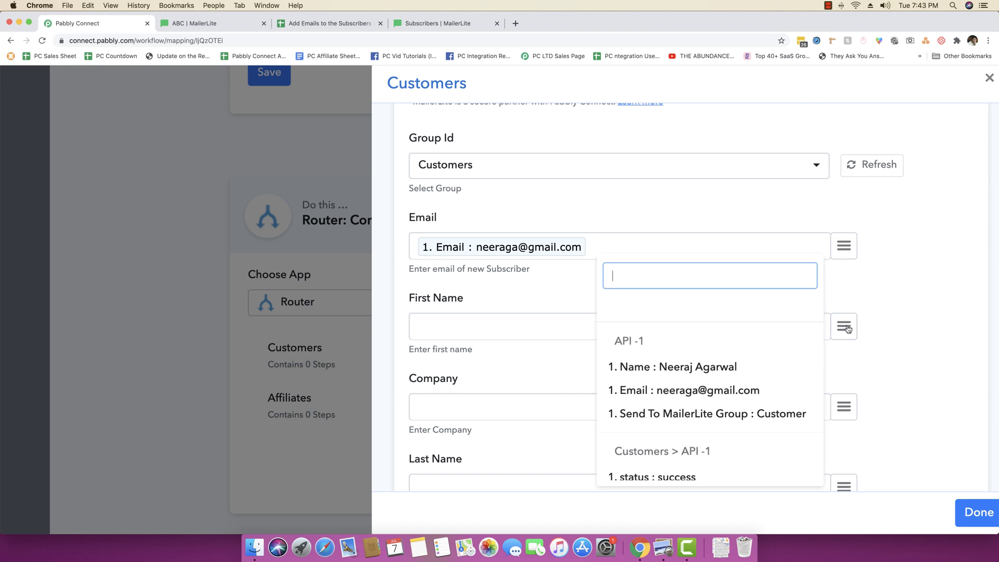
pyautogui.click(669, 367)
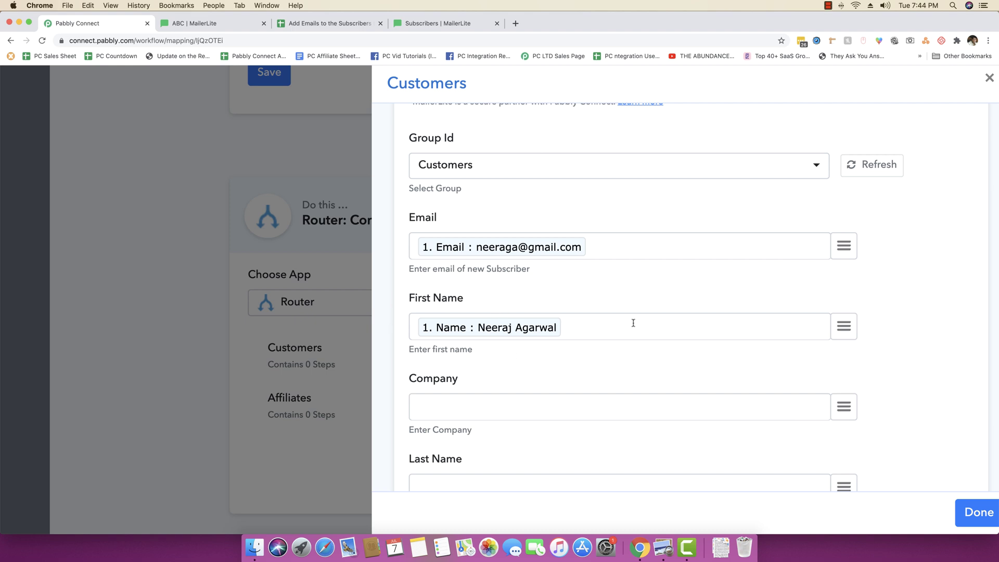
pyautogui.scroll(-9, 633, 323)
pyautogui.scroll(5, 644, 330)
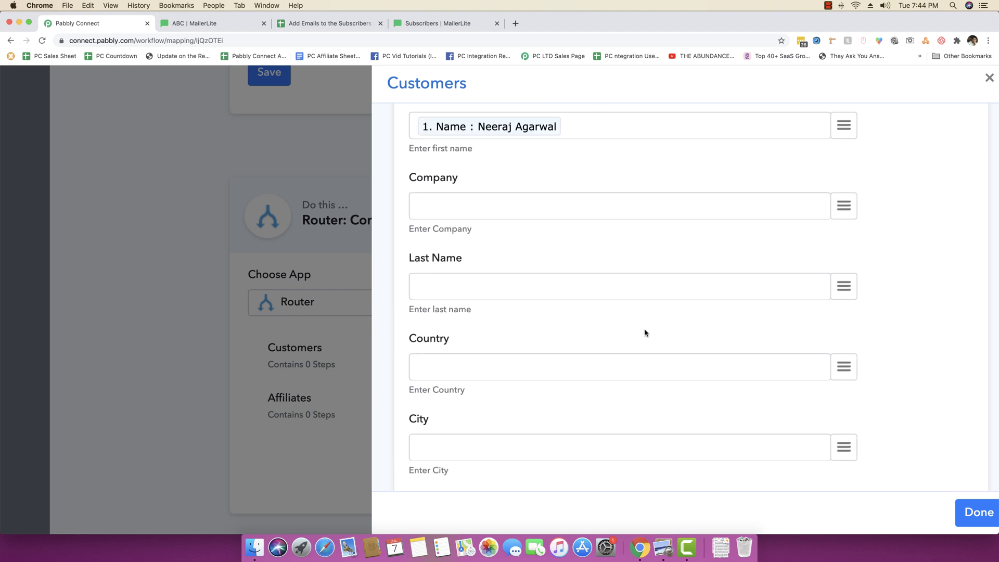
pyautogui.scroll(-5, 644, 332)
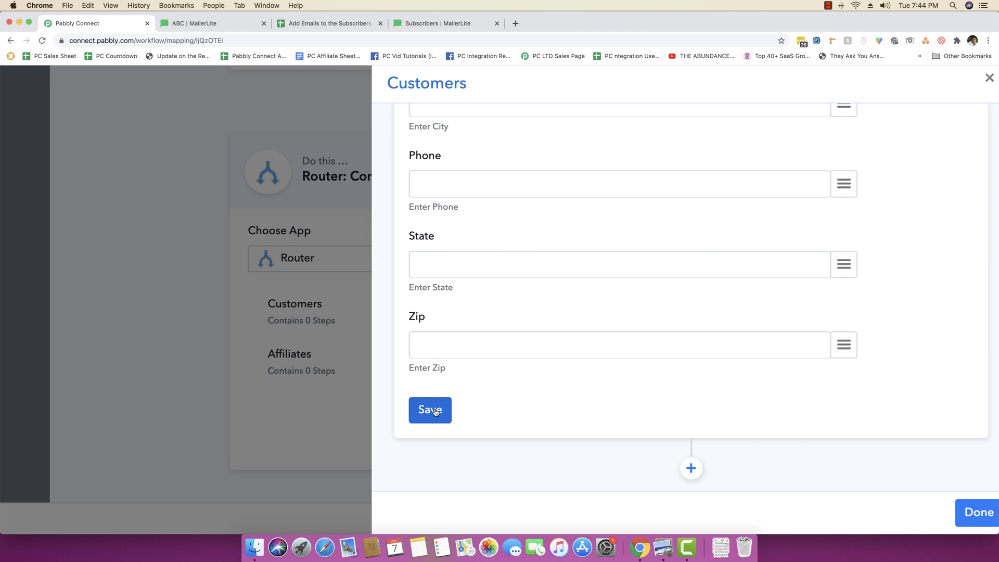
pyautogui.click(435, 411)
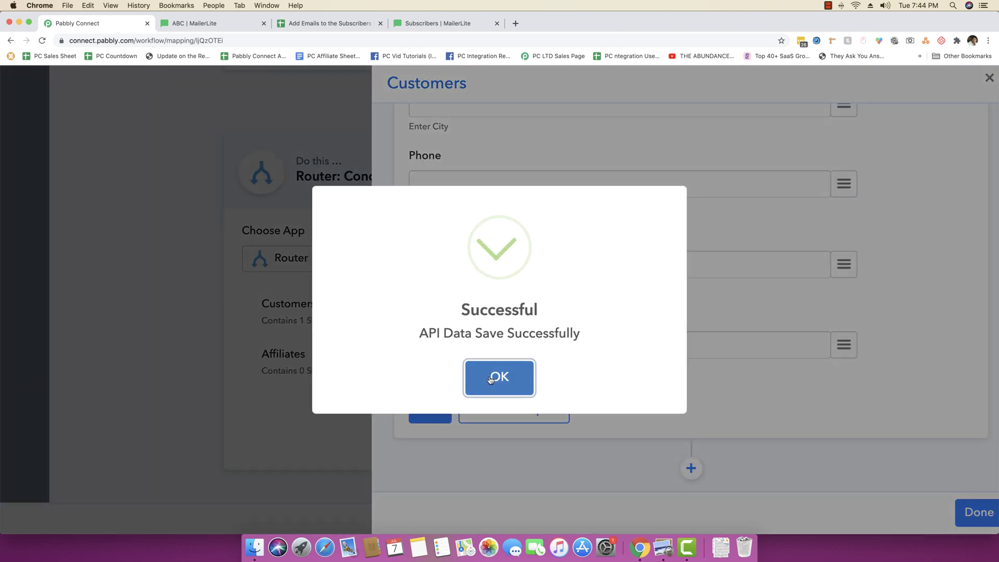
pyautogui.click(496, 375)
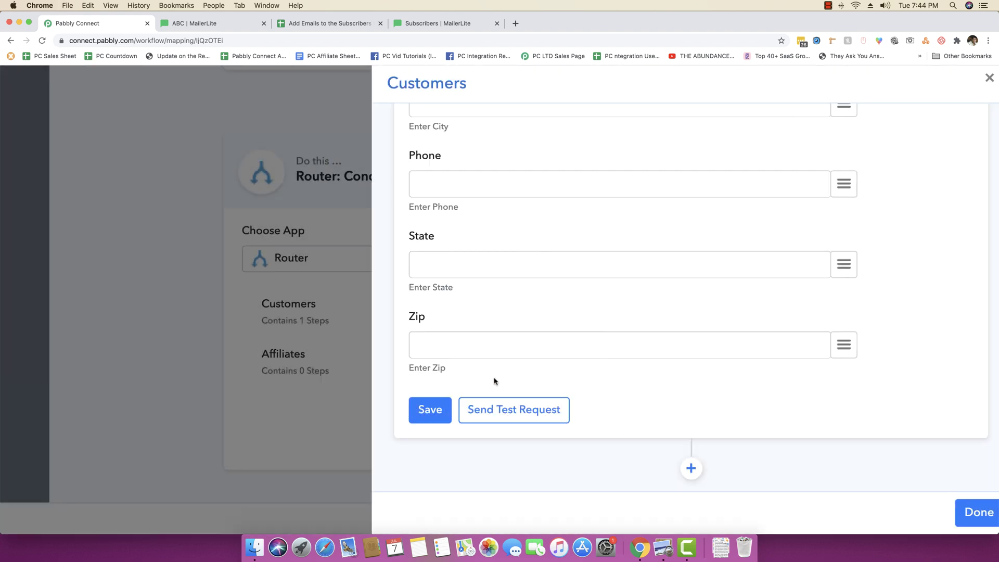
# Send a test request for the Customers route's MailerLite action and look through the fields of its API response
pyautogui.click(498, 410)
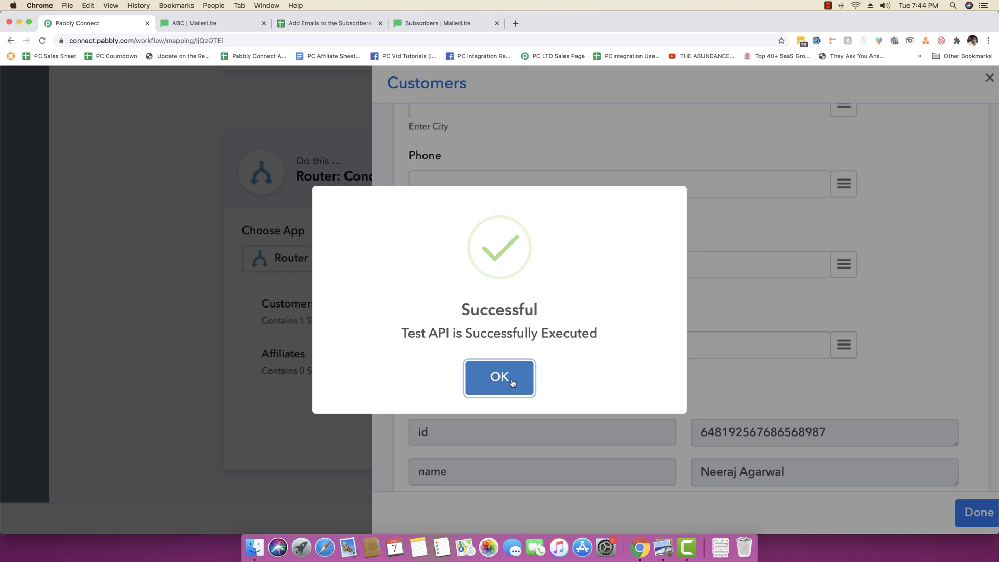
pyautogui.click(508, 381)
pyautogui.scroll(-3, 720, 374)
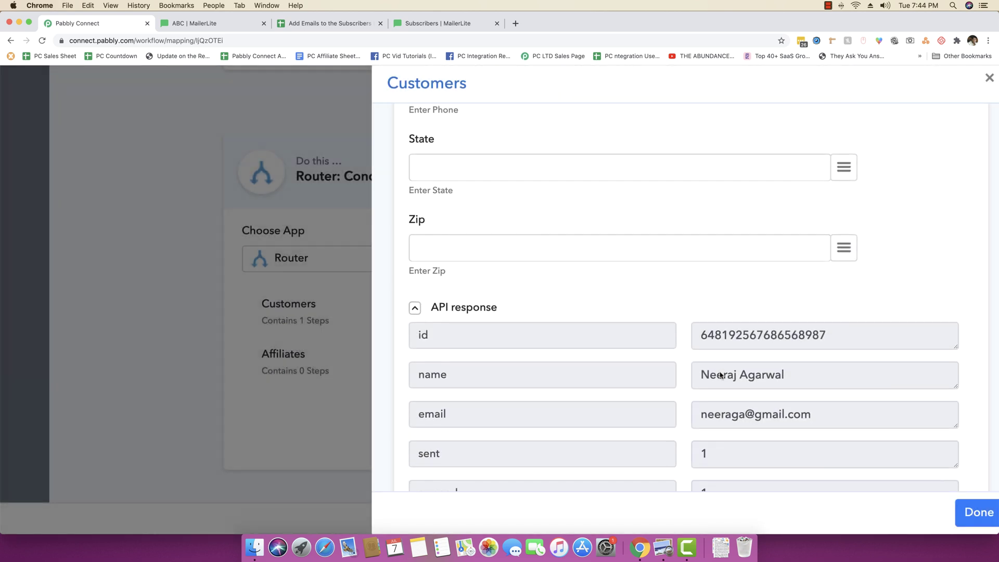
pyautogui.scroll(-10, 720, 375)
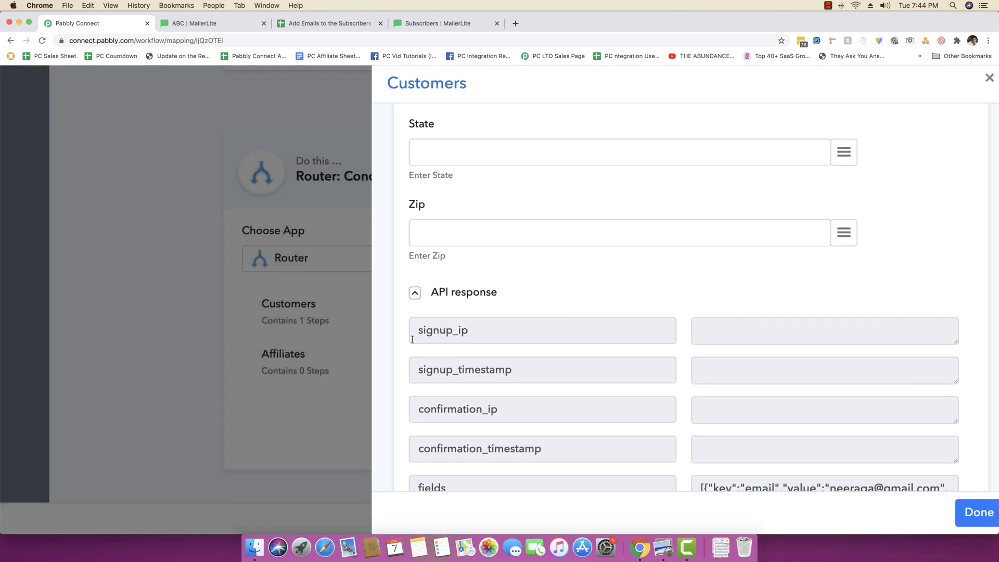
pyautogui.scroll(2, 584, 373)
pyautogui.scroll(-8, 535, 364)
pyautogui.scroll(3, 468, 359)
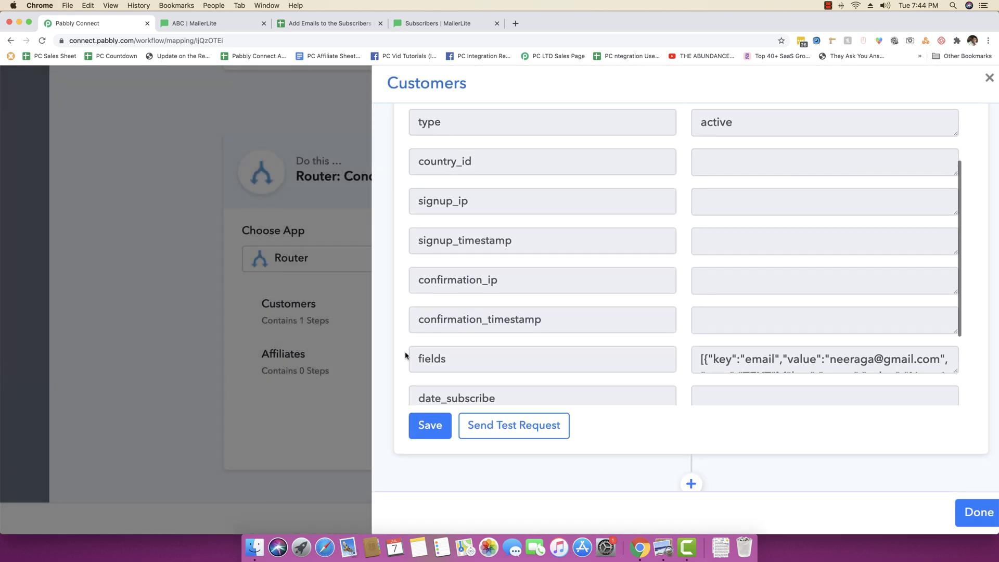
pyautogui.scroll(10, 405, 356)
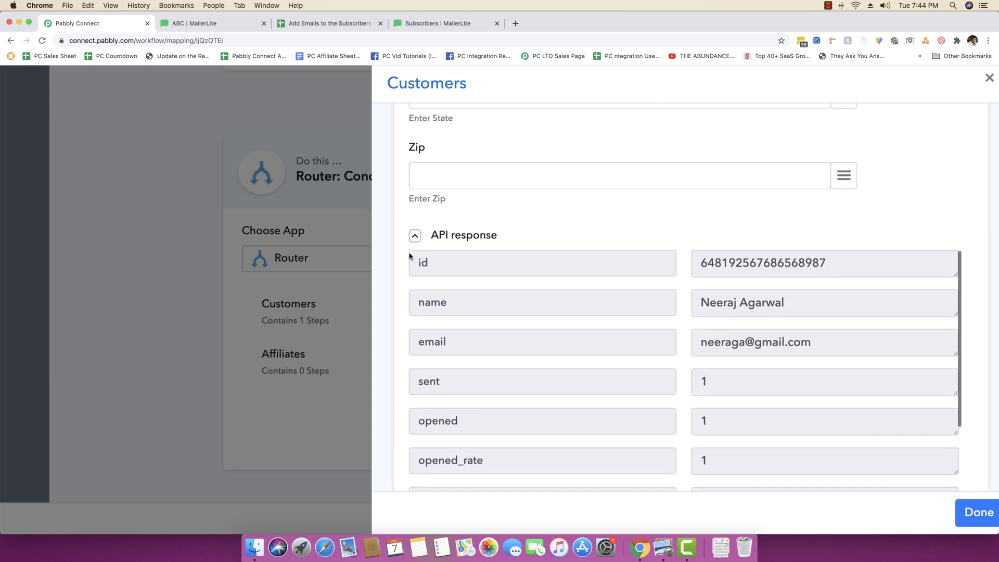
# Collapse the API response of the Customers MailerLite action and save the action again
pyautogui.click(414, 235)
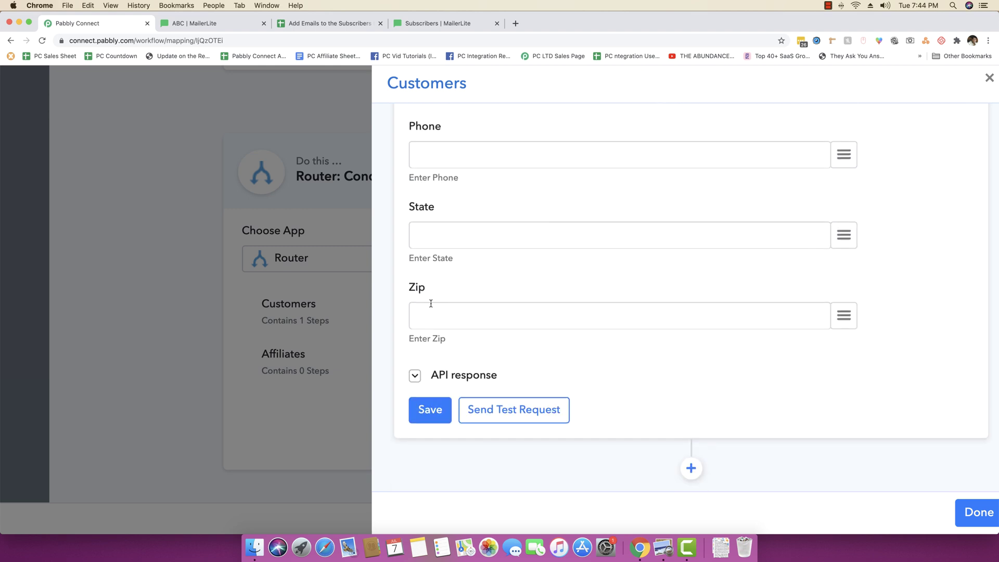
pyautogui.click(437, 411)
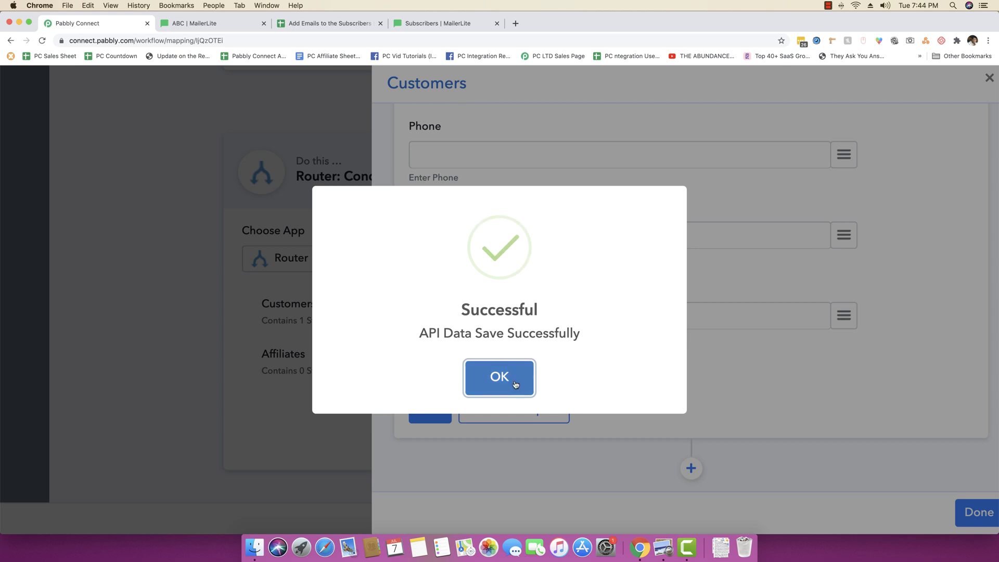
pyautogui.click(512, 381)
# Switch to MailerLite, reload the subscriber groups page and check the Customers group's subscriber count
pyautogui.click(434, 29)
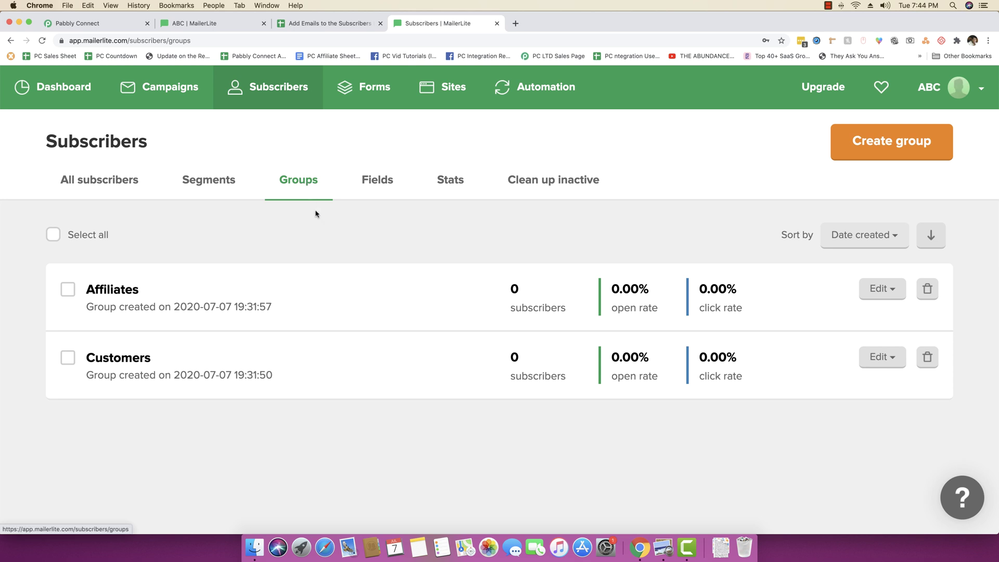
pyautogui.rightClick(370, 213)
pyautogui.click(385, 235)
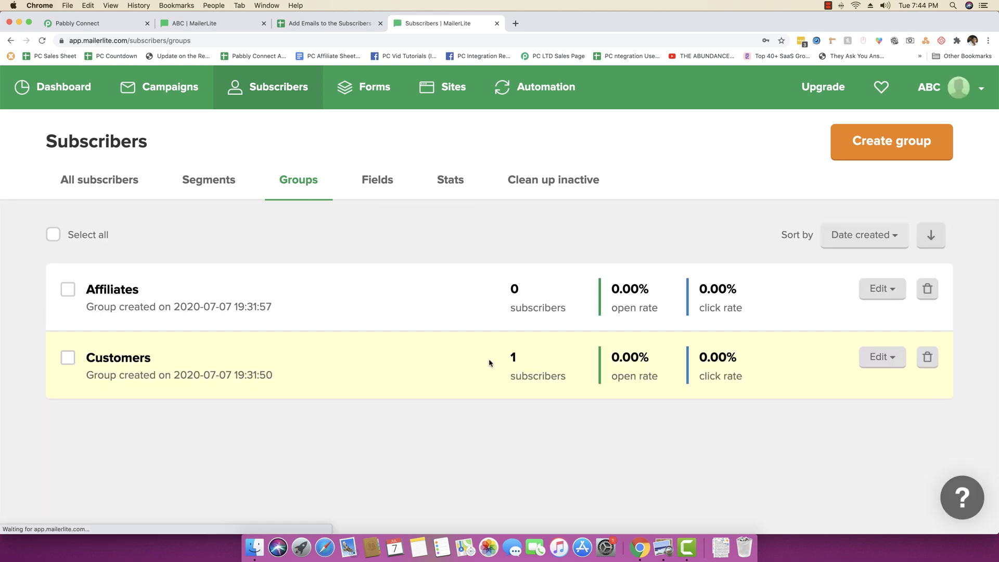
pyautogui.moveTo(490, 361); pyautogui.dragTo(519, 359)
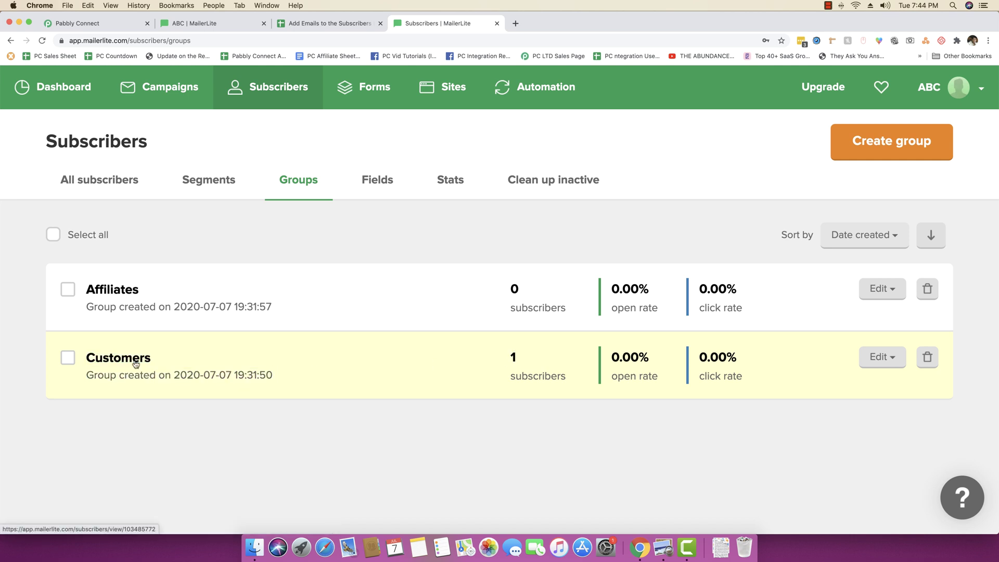
# Open the Customers group's subscriber profile to check the added e-mail and name, and return to the MailerLite dashboard
pyautogui.click(136, 360)
pyautogui.scroll(-5, 372, 374)
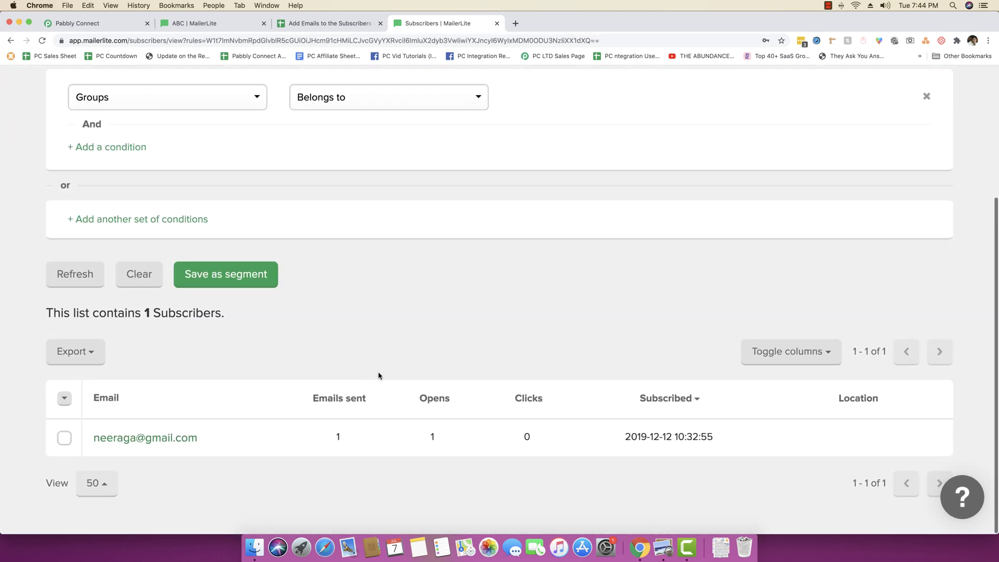
pyautogui.click(162, 443)
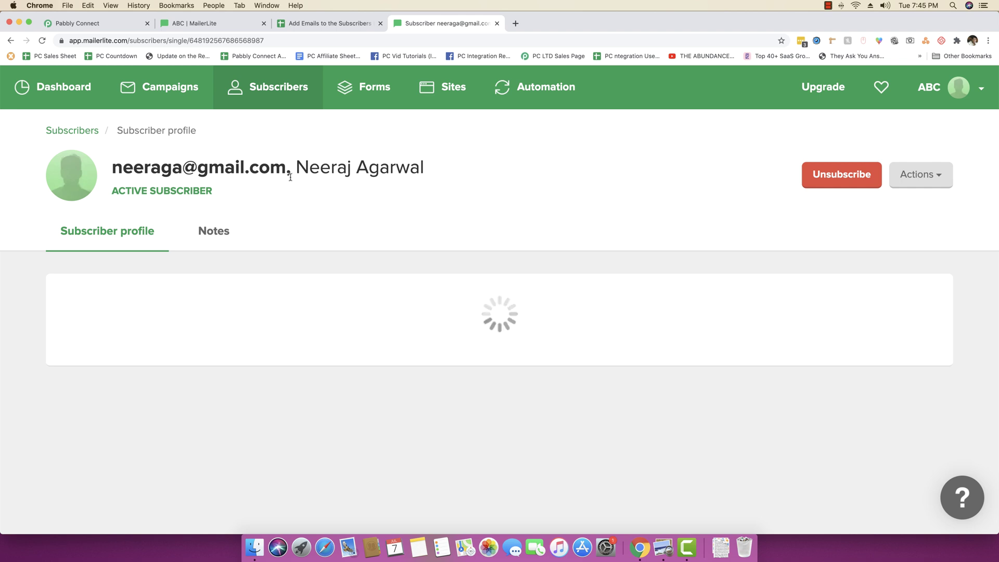
pyautogui.moveTo(295, 168); pyautogui.dragTo(424, 168)
pyautogui.click(424, 168)
pyautogui.click(64, 93)
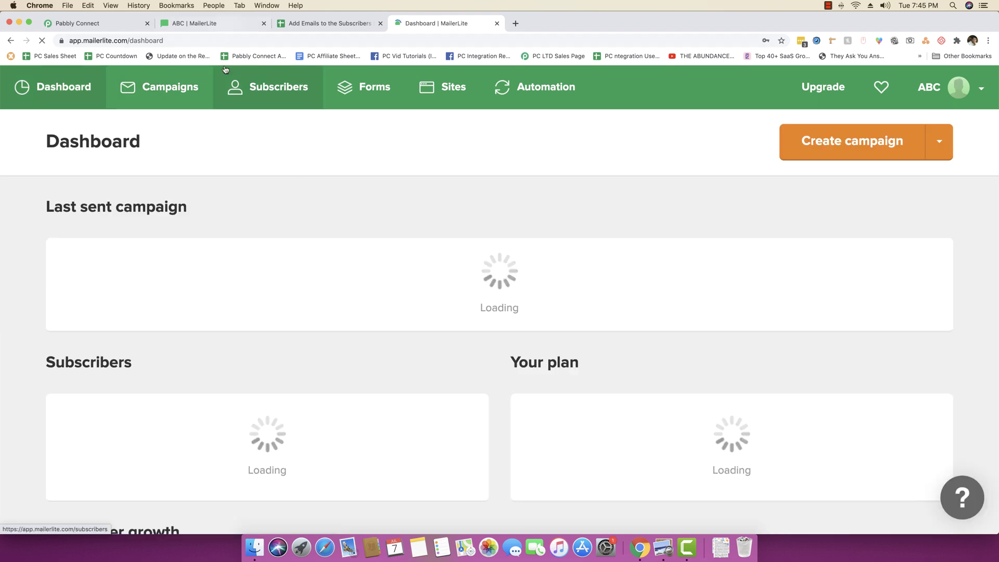
# Switch back to Pabbly Connect, save the Customers MailerLite action and finish the Customers route settings
pyautogui.click(91, 25)
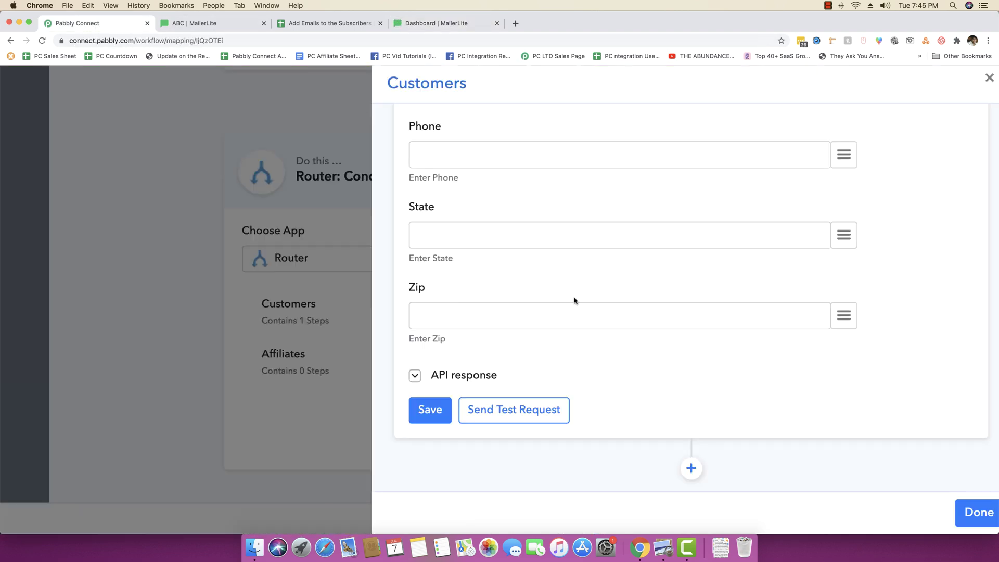
pyautogui.click(424, 414)
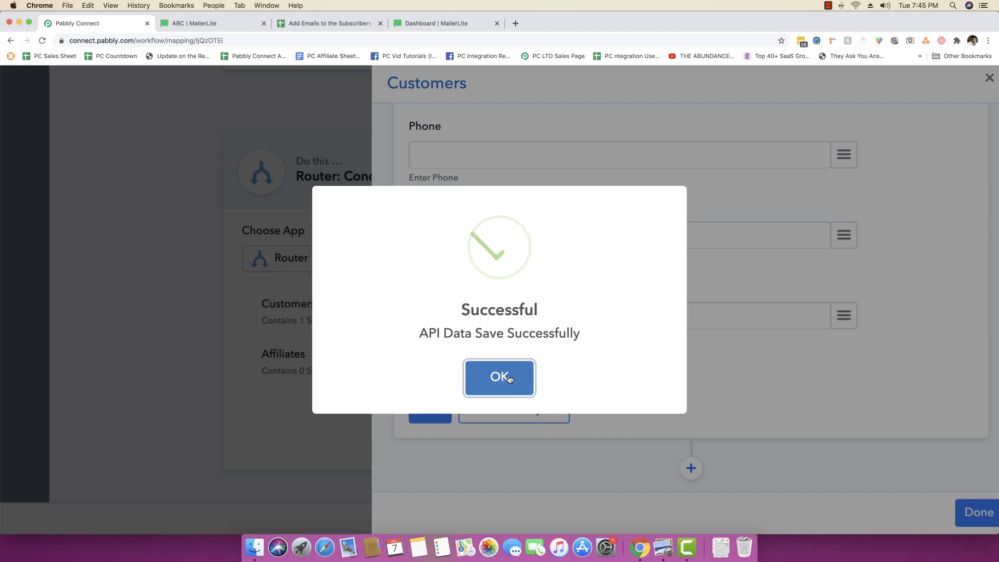
pyautogui.click(509, 378)
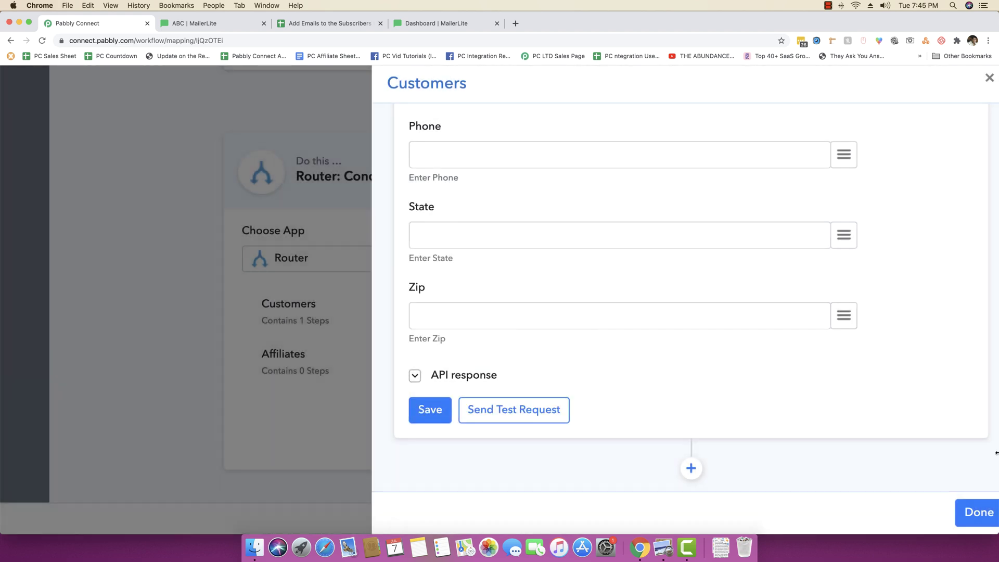
pyautogui.click(980, 513)
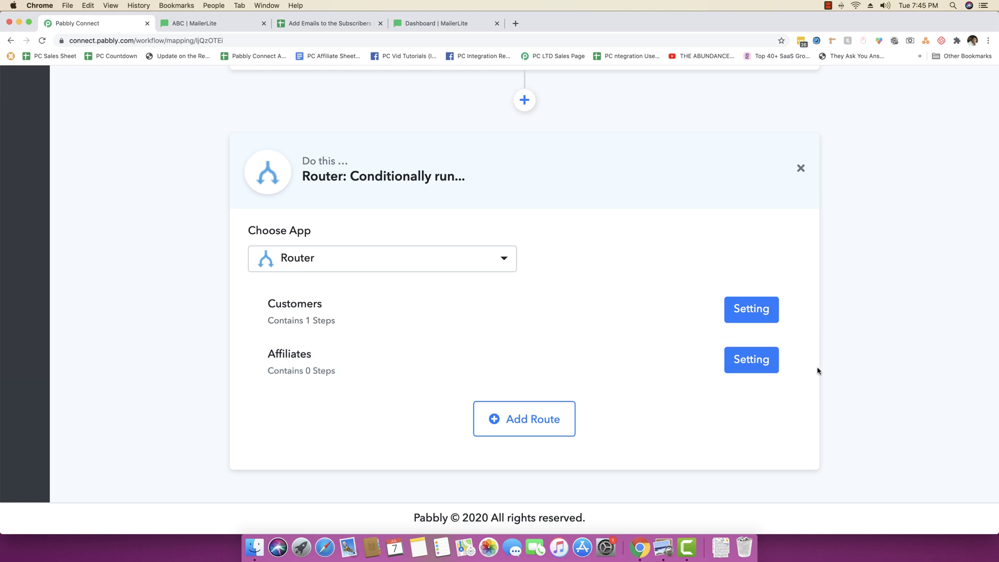
# Open the Affiliates route settings and set its filter field to Send To MailerLite Group, keeping the Equal To condition
pyautogui.click(749, 365)
pyautogui.click(506, 262)
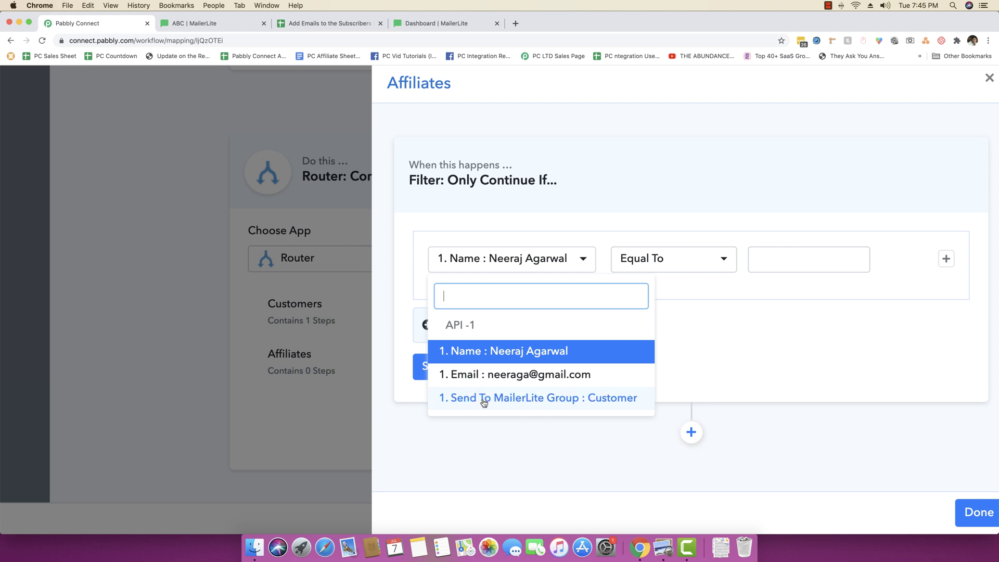
pyautogui.click(541, 400)
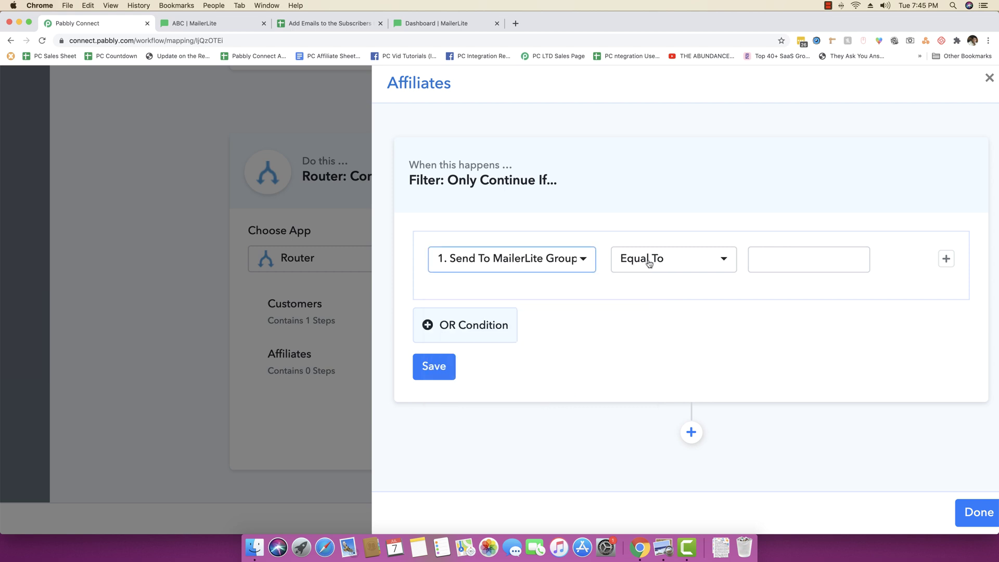
pyautogui.click(527, 263)
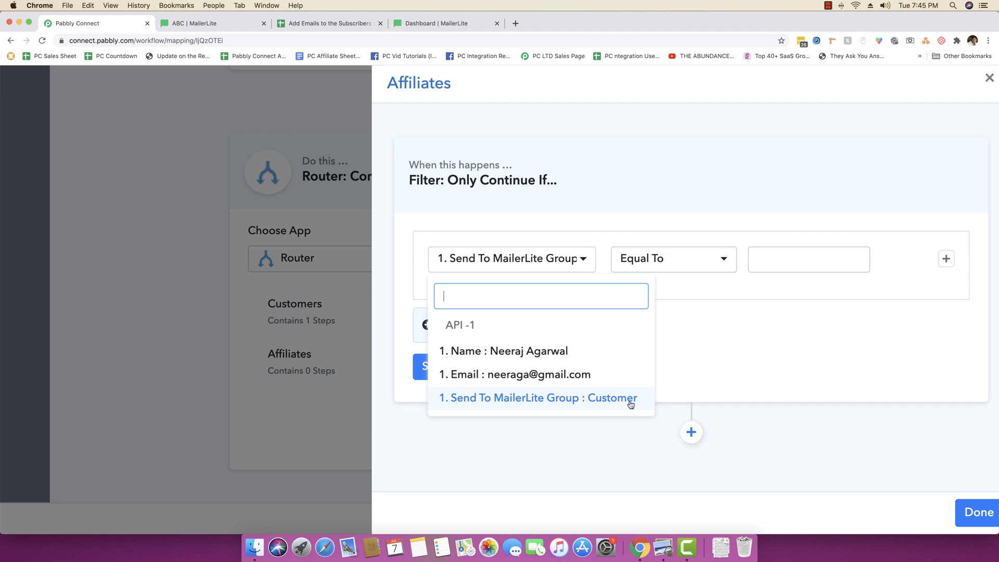
pyautogui.click(754, 265)
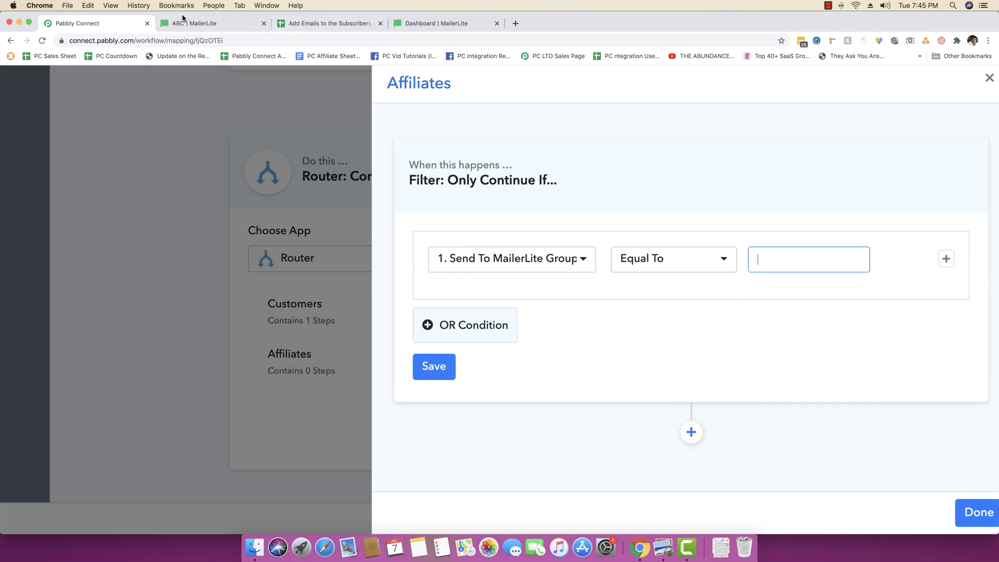
# Copy the Affiliate value from the Google Sheet, enter it as the Affiliates filter's comparison value and save the filter
pyautogui.click(307, 23)
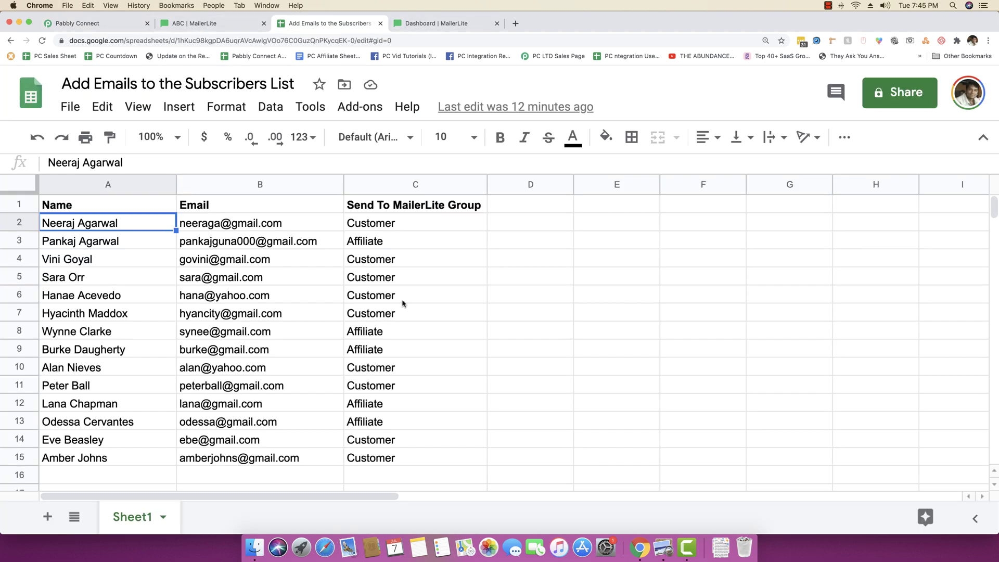
pyautogui.click(387, 335)
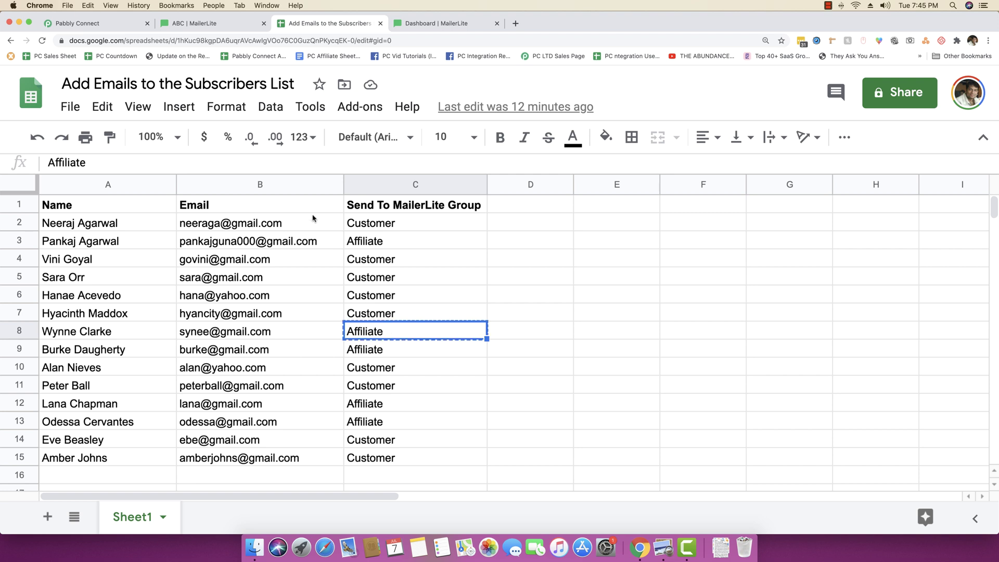
pyautogui.click(120, 23)
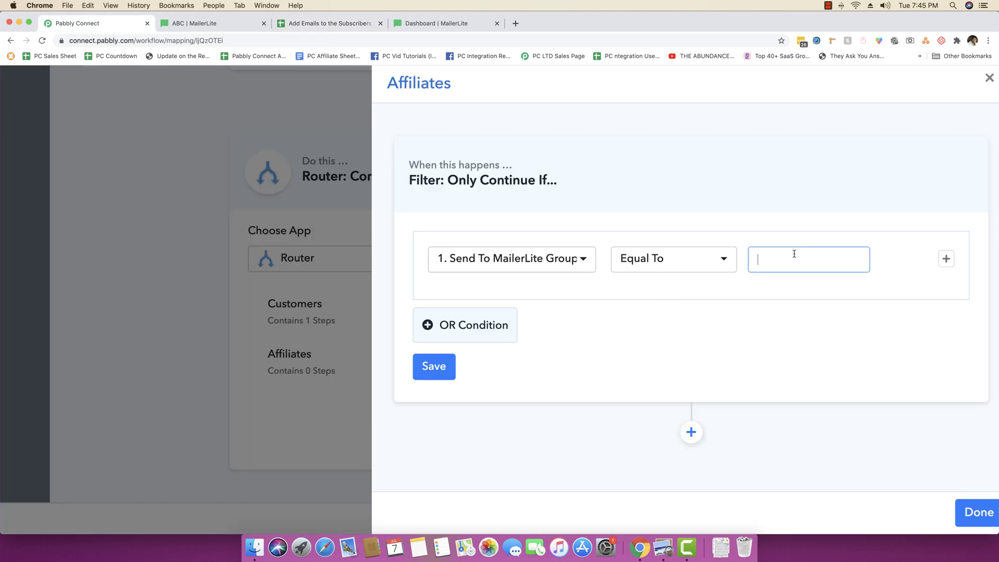
pyautogui.write('Affiliate')
pyautogui.click(439, 370)
pyautogui.click(514, 376)
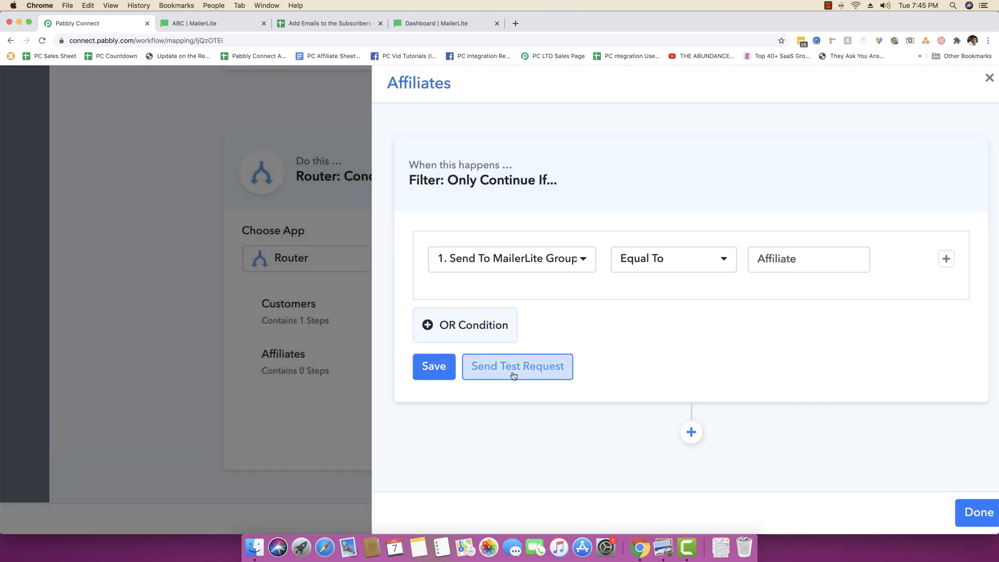
# Send a test request for the Affiliates route's filter and check the message in the API response
pyautogui.click(513, 373)
pyautogui.click(494, 387)
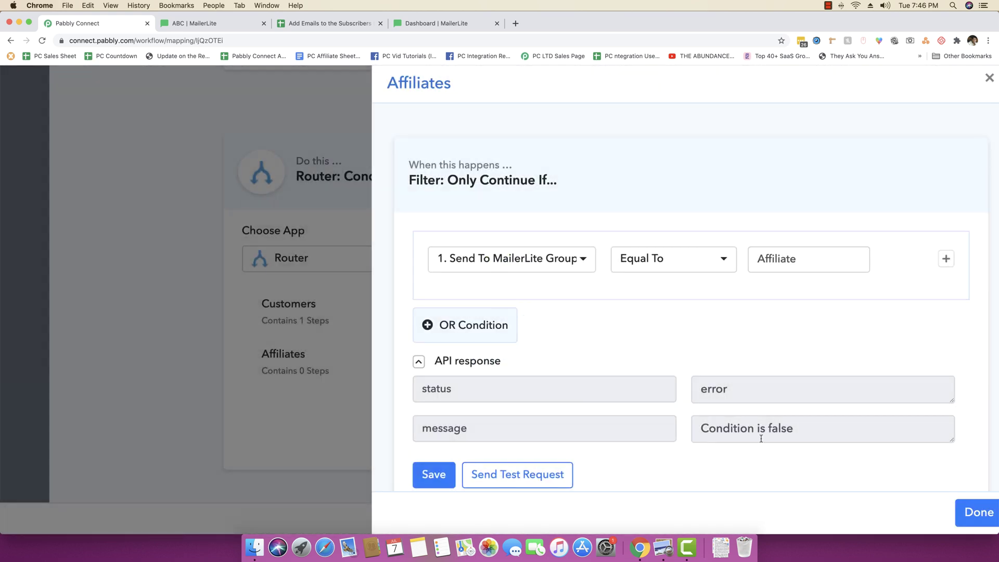
pyautogui.moveTo(814, 429); pyautogui.dragTo(685, 431)
pyautogui.click(760, 427)
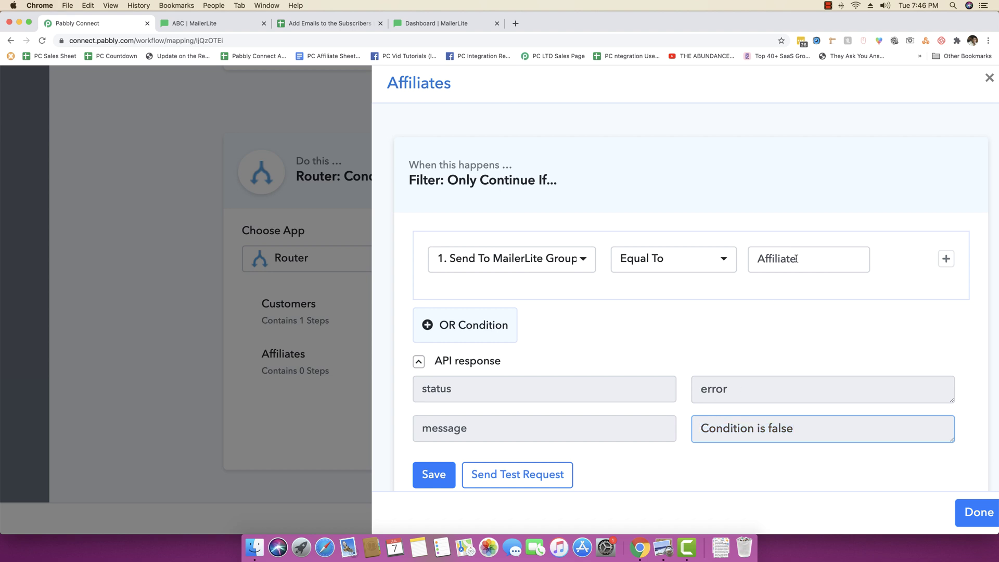
# Review the Affiliate comparison value, collapse the filter's API response and save the Affiliates filter again
pyautogui.moveTo(796, 258); pyautogui.dragTo(751, 258)
pyautogui.click(764, 302)
pyautogui.scroll(-3, 764, 302)
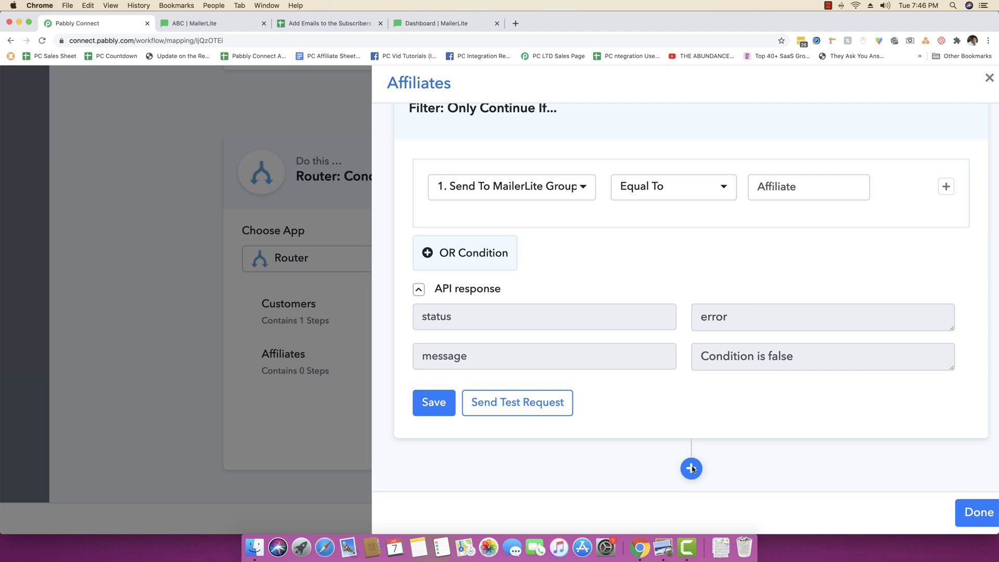
pyautogui.click(418, 289)
pyautogui.click(434, 395)
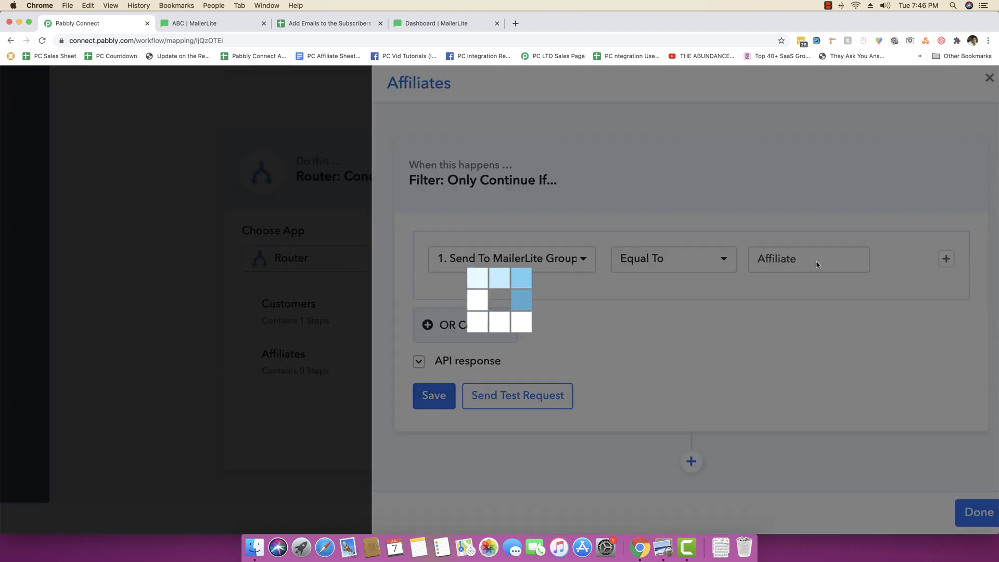
pyautogui.click(519, 376)
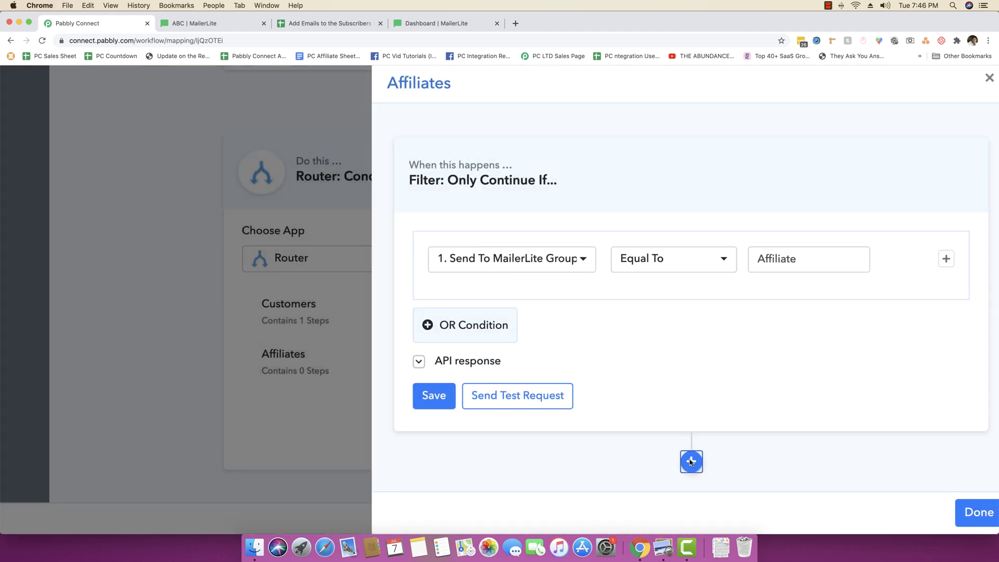
# Add an action after the Affiliates filter with MailerLite as its app, keeping the Add Subscribers method
pyautogui.click(690, 462)
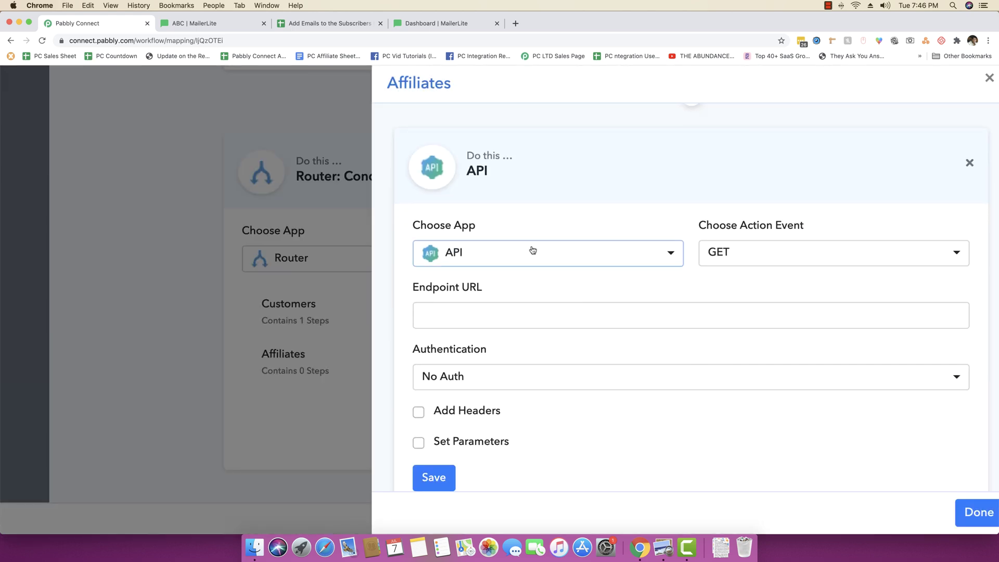
pyautogui.click(532, 251)
pyautogui.write('maile')
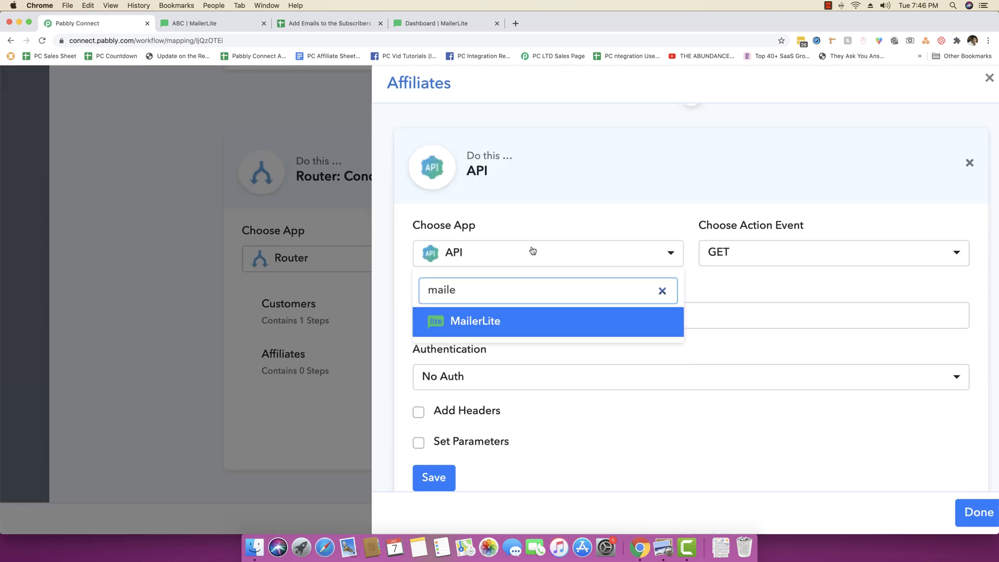
pyautogui.click(508, 320)
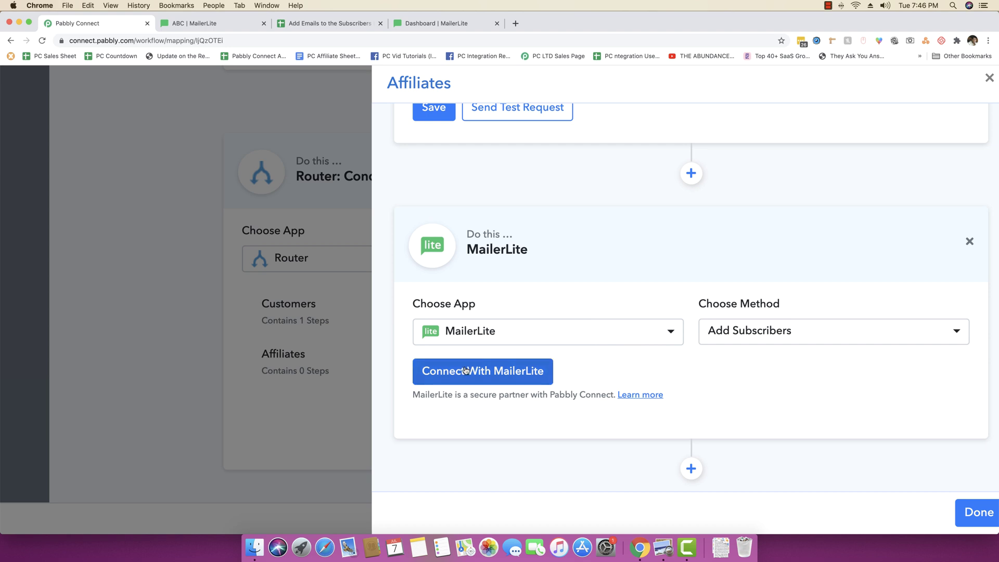
pyautogui.click(742, 331)
pyautogui.click(747, 299)
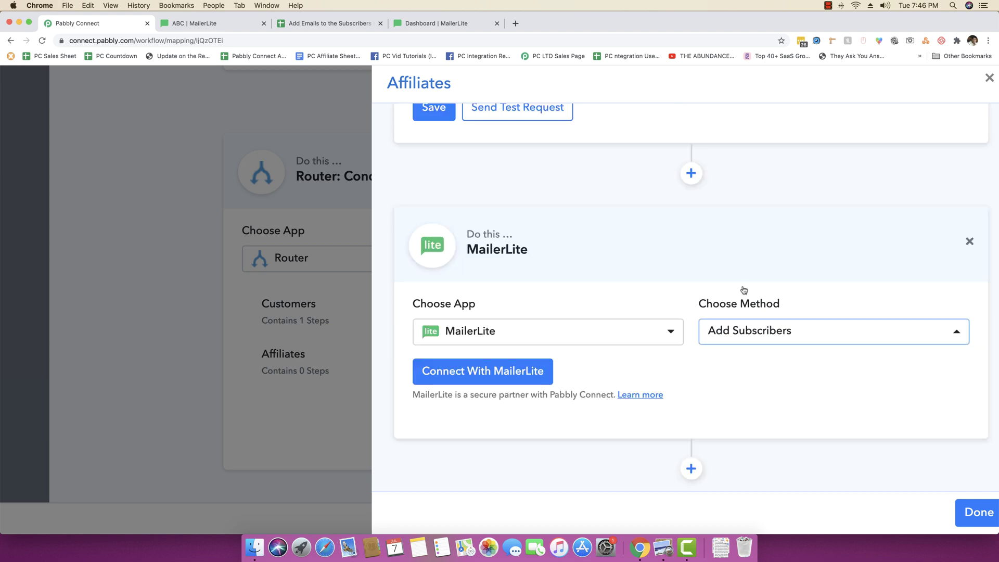
# Connect the Affiliates route's MailerLite action using the previously saved credentials MailerLite #7
pyautogui.click(473, 384)
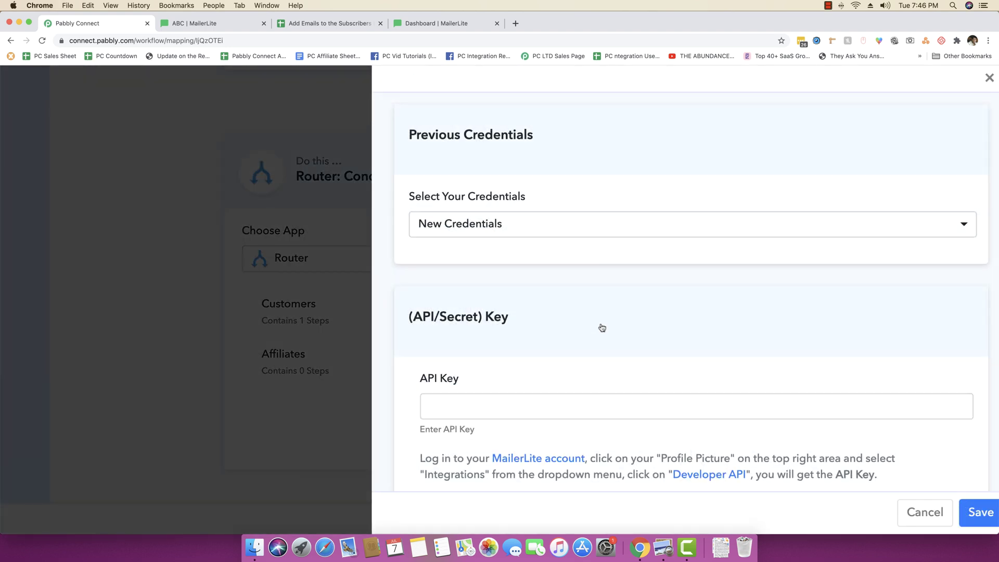
pyautogui.click(479, 230)
pyautogui.scroll(-2, 520, 312)
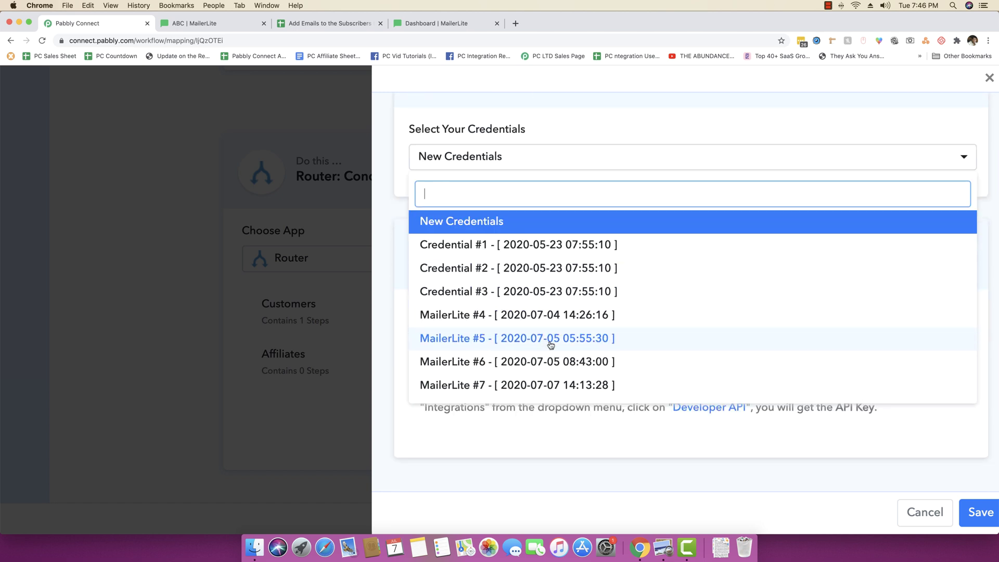
pyautogui.click(541, 388)
pyautogui.click(981, 509)
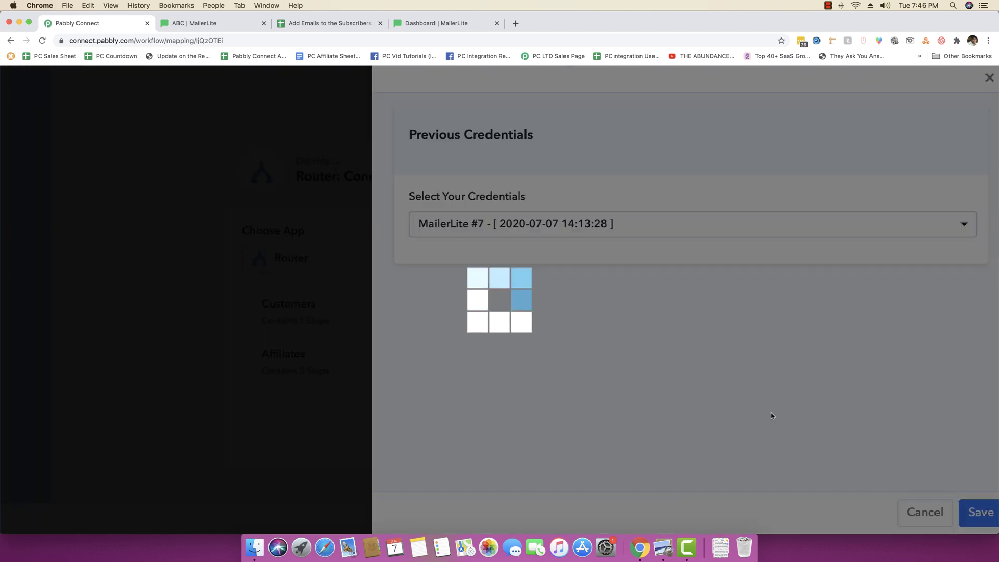
# Set the MailerLite group to Affiliates and map the Email and First Name fields to the sheet's Email and Name values
pyautogui.scroll(-3, 736, 395)
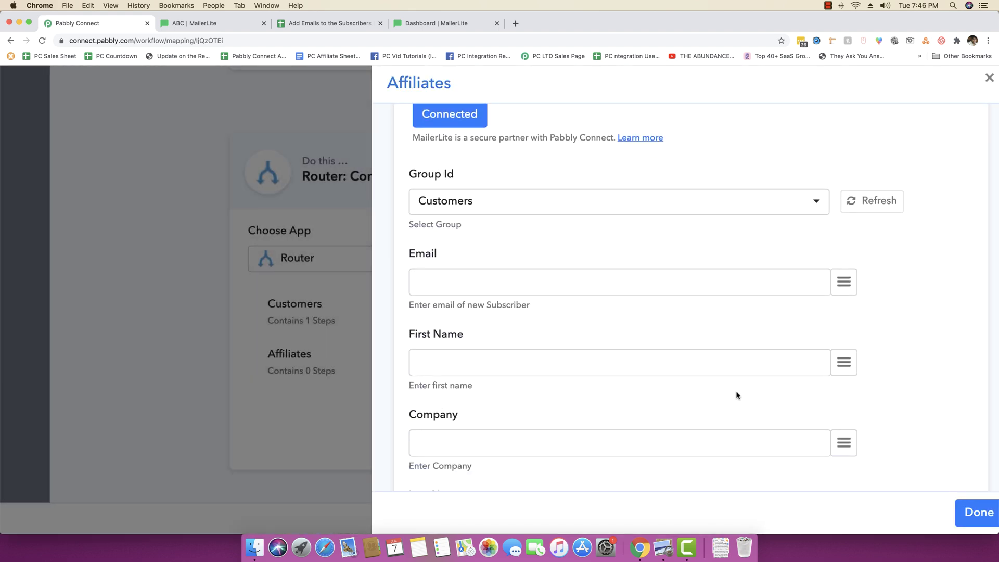
pyautogui.click(485, 203)
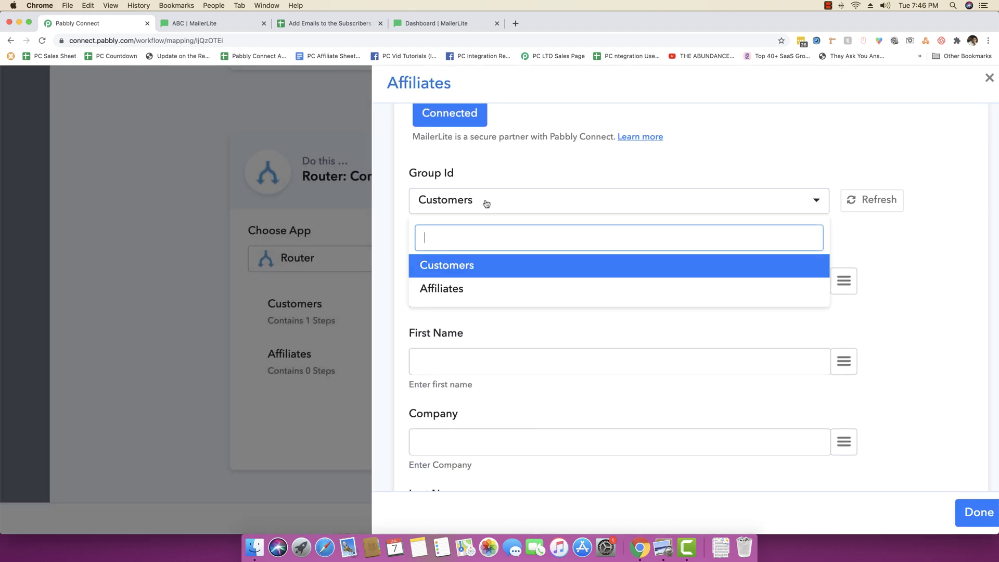
pyautogui.click(459, 288)
pyautogui.click(469, 284)
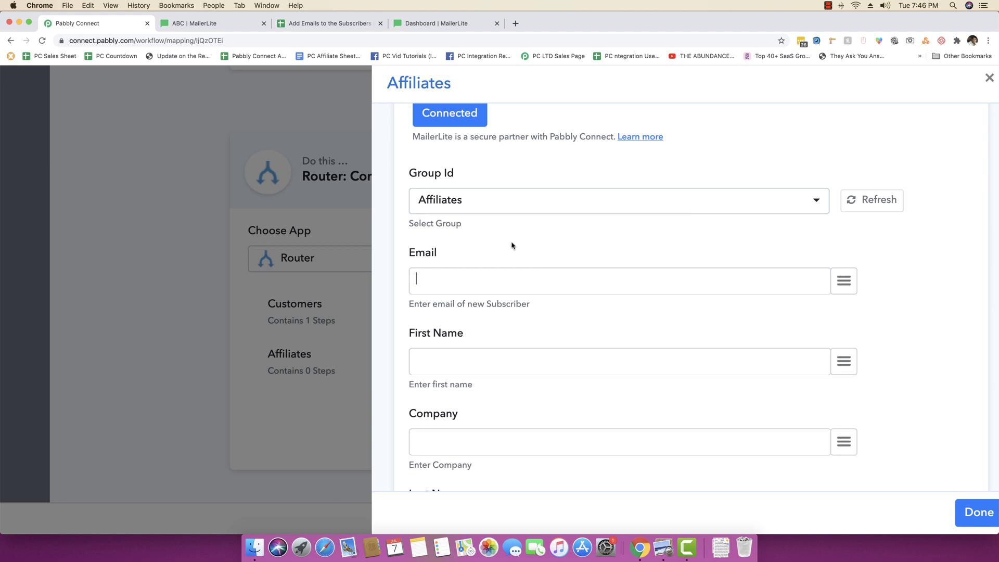
pyautogui.click(844, 280)
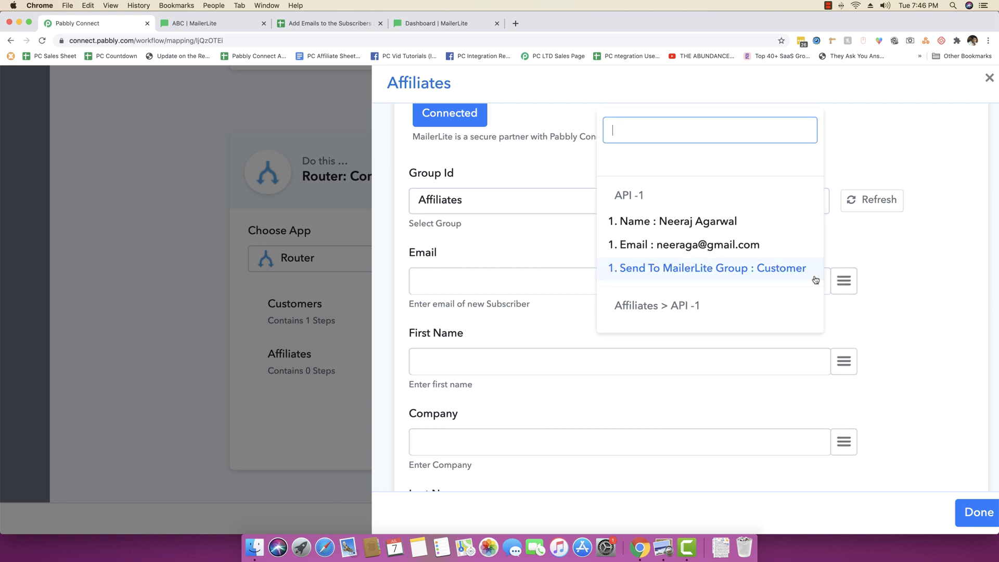
pyautogui.click(699, 248)
pyautogui.click(842, 364)
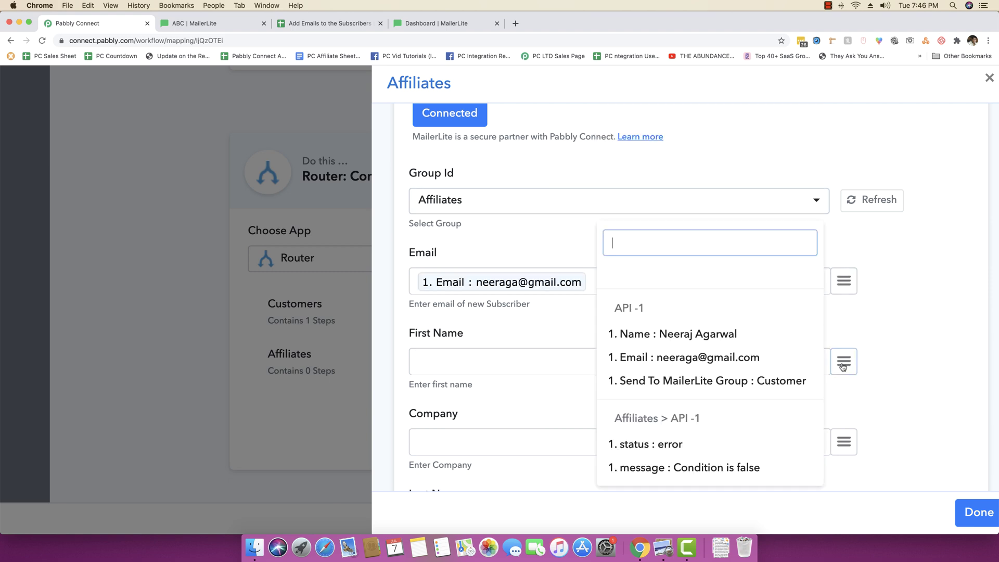
pyautogui.click(683, 340)
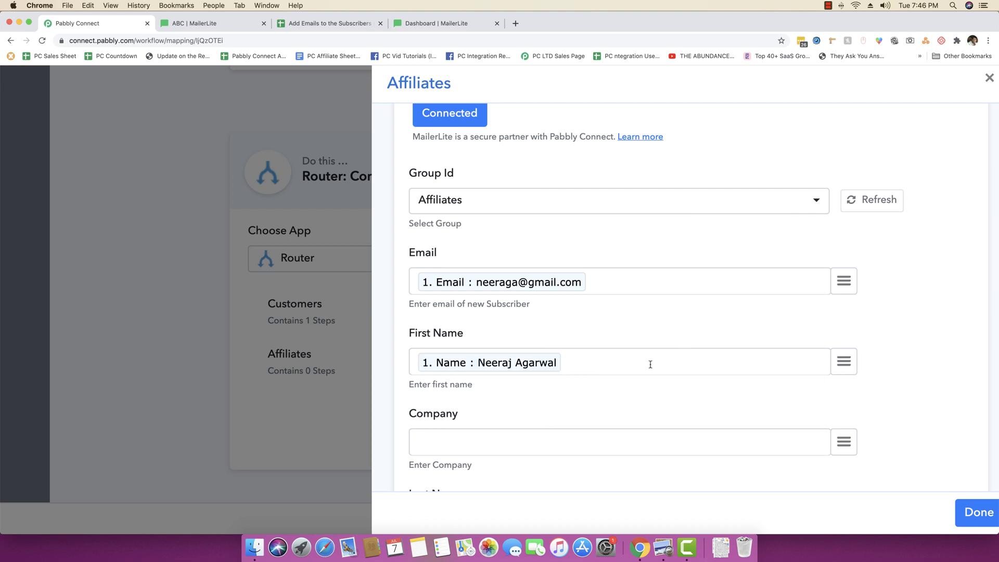
# Save the Affiliates route's MailerLite action with the remaining subscriber fields left empty
pyautogui.scroll(-2, 650, 364)
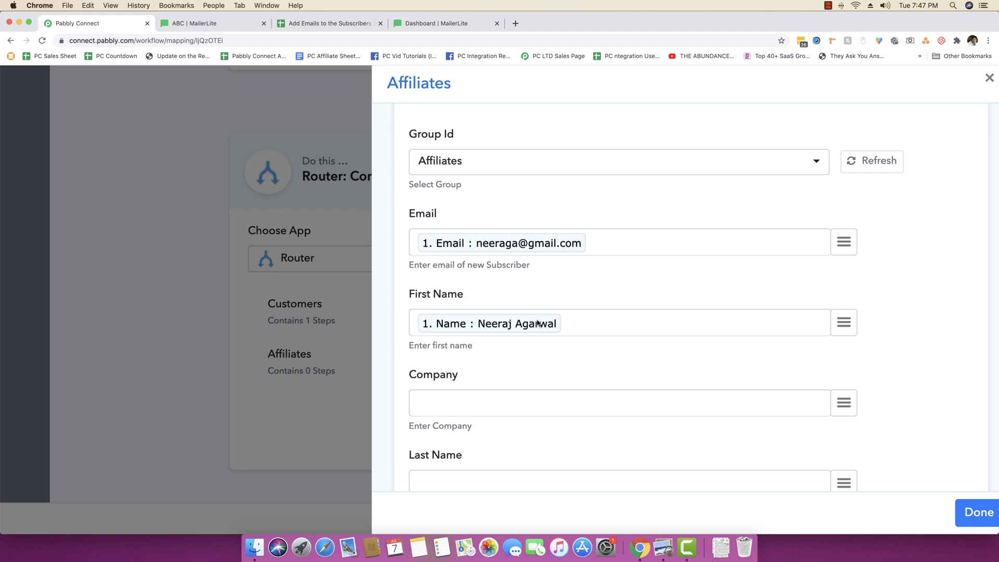
pyautogui.scroll(-10, 668, 305)
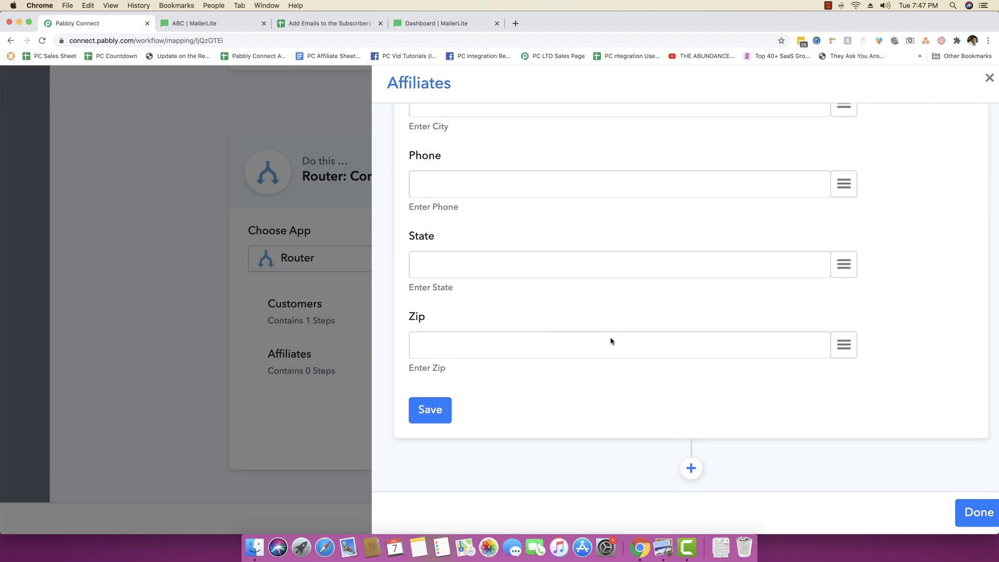
pyautogui.click(422, 413)
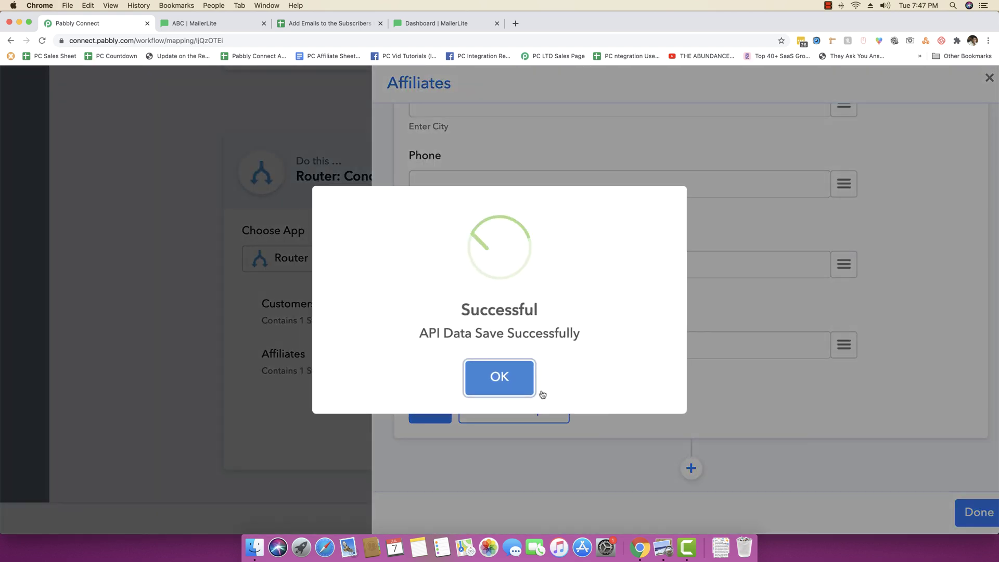
pyautogui.click(508, 388)
# Send a test request for the Affiliates MailerLite action, review its API response and collapse it
pyautogui.click(513, 412)
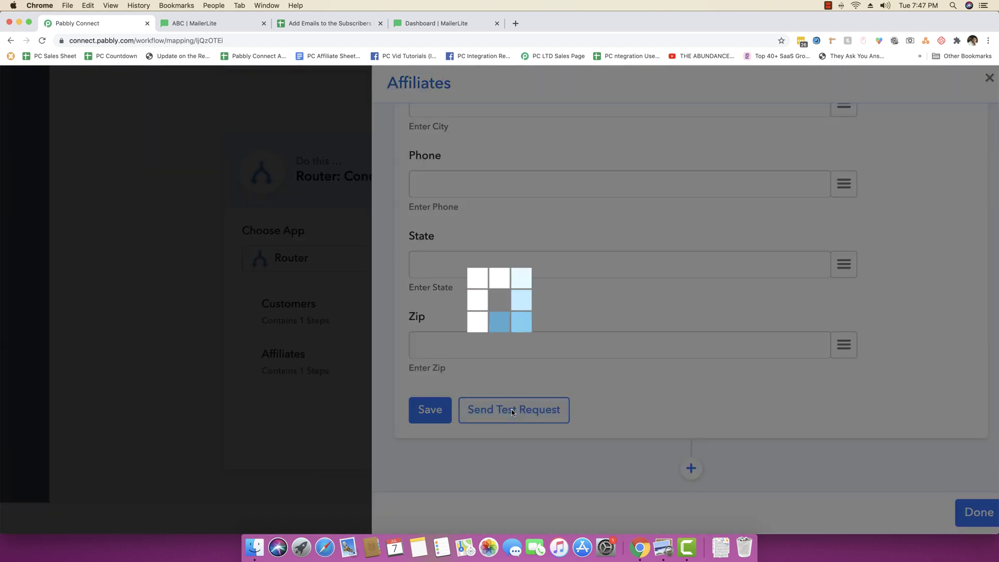
pyautogui.click(509, 385)
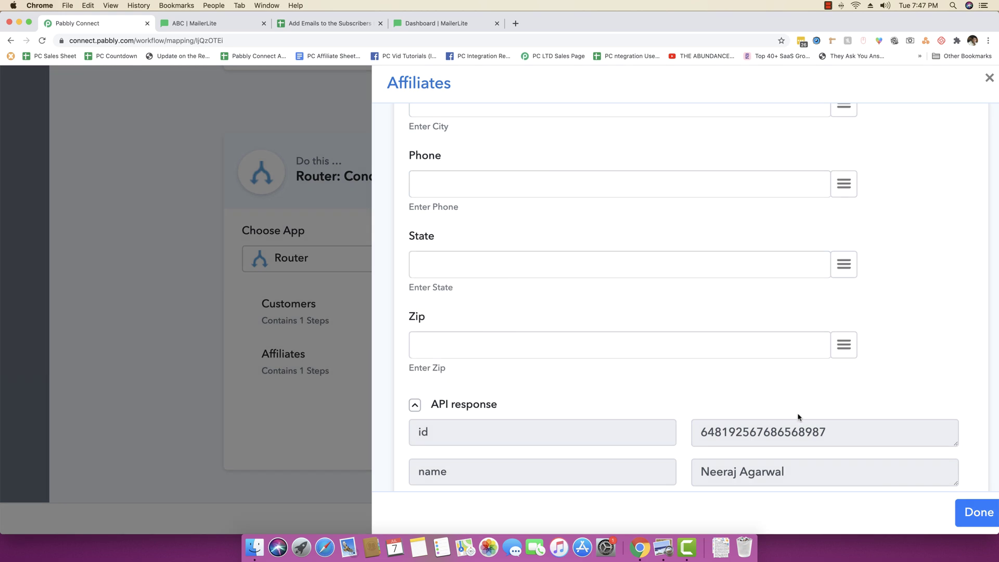
pyautogui.scroll(-10, 795, 413)
pyautogui.scroll(10, 797, 414)
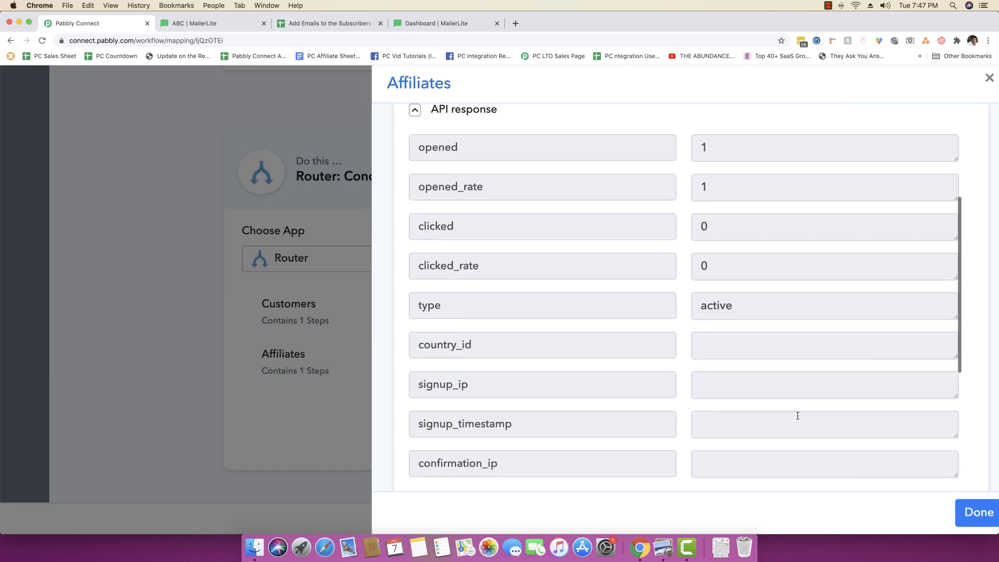
pyautogui.click(439, 360)
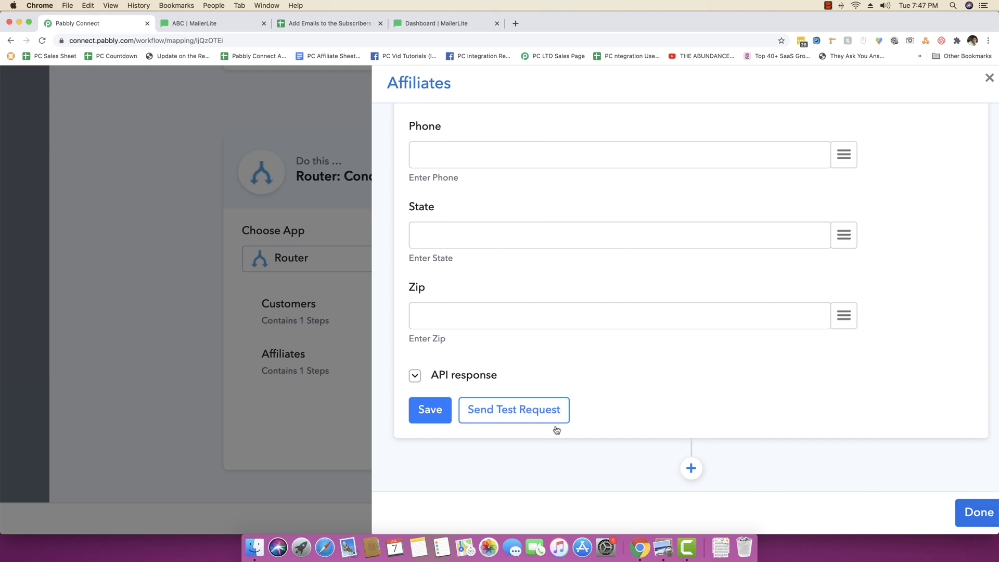
# Save the MailerLite action again and finish the Affiliates route settings
pyautogui.click(425, 411)
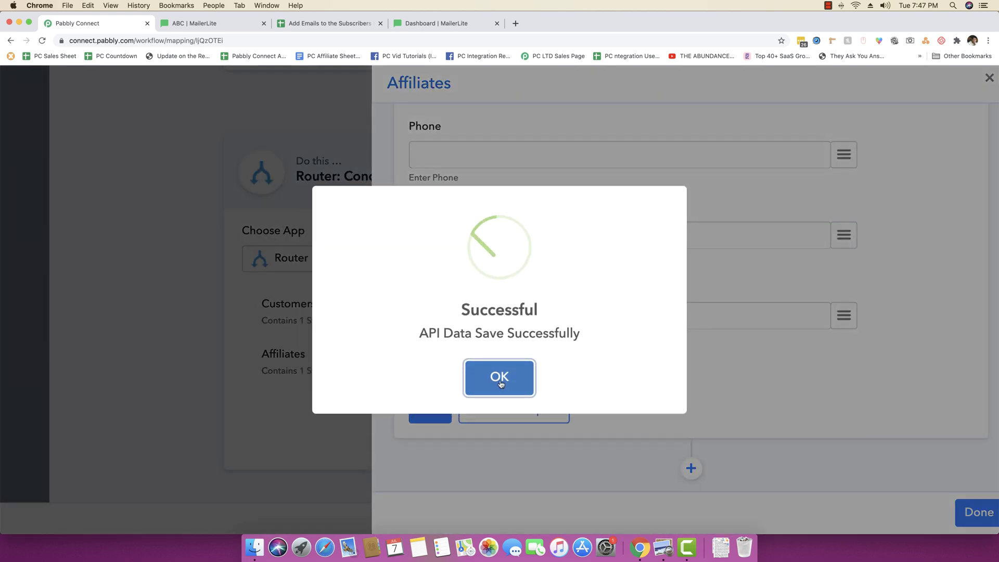
pyautogui.click(501, 384)
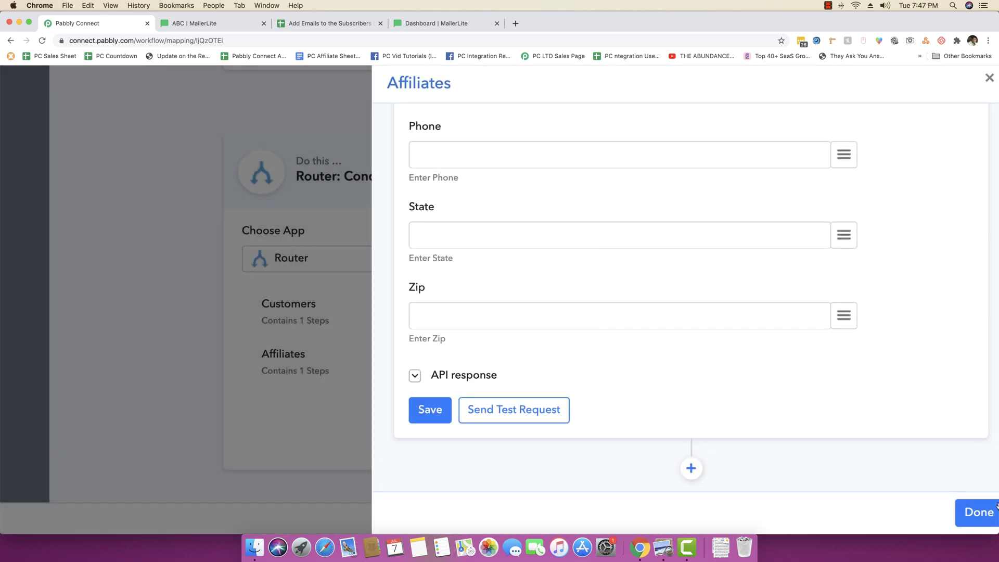
pyautogui.click(980, 513)
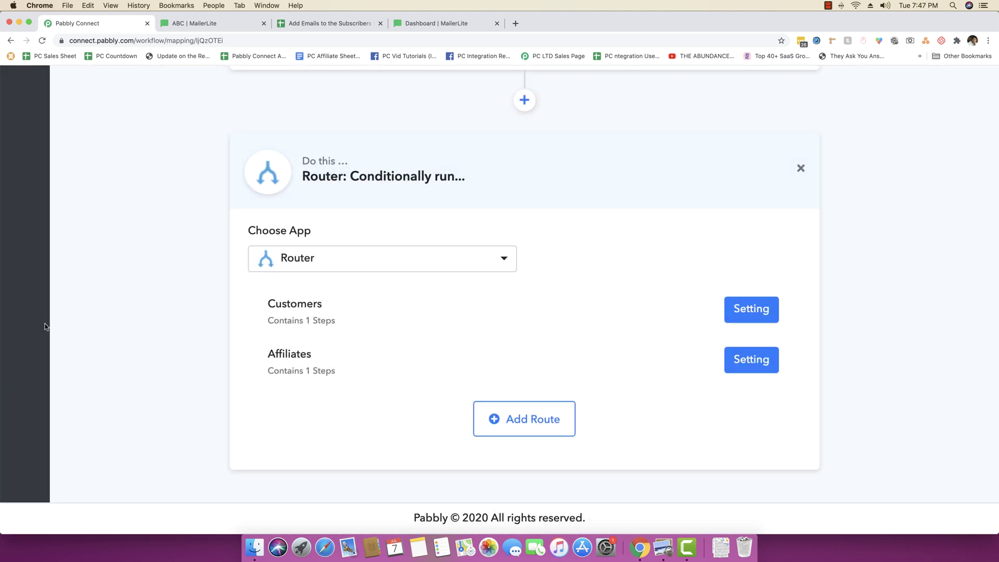
# Review the Google Sheets trigger and the Router's Customers and Affiliates routes, leaving both workflow steps collapsed
pyautogui.scroll(10, 46, 327)
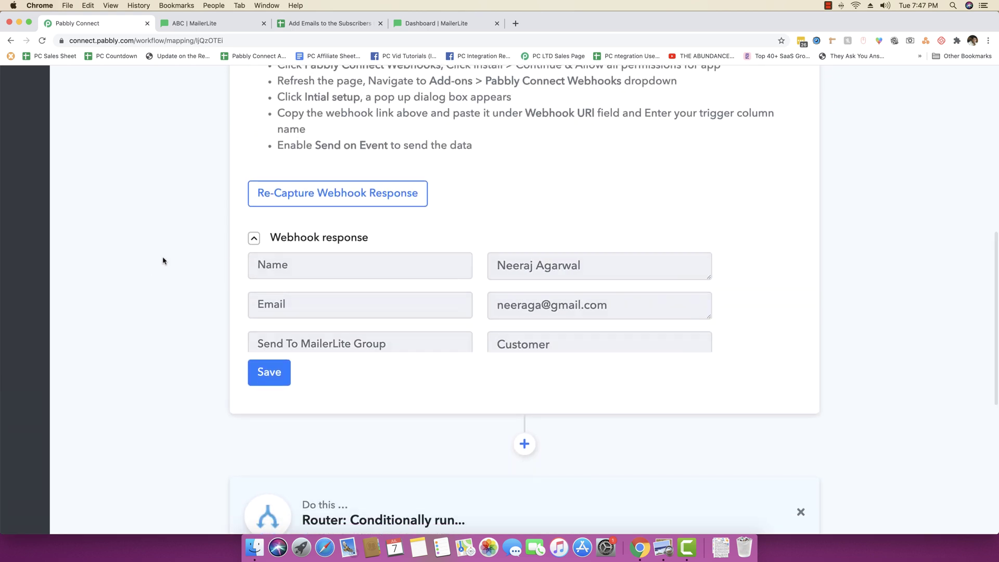
pyautogui.scroll(10, 158, 262)
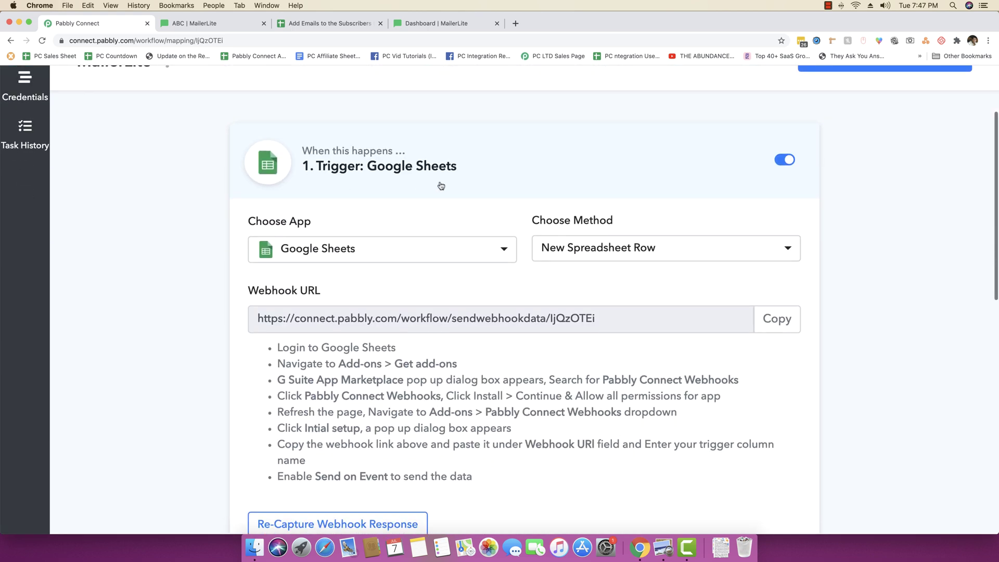
pyautogui.click(441, 185)
pyautogui.click(406, 300)
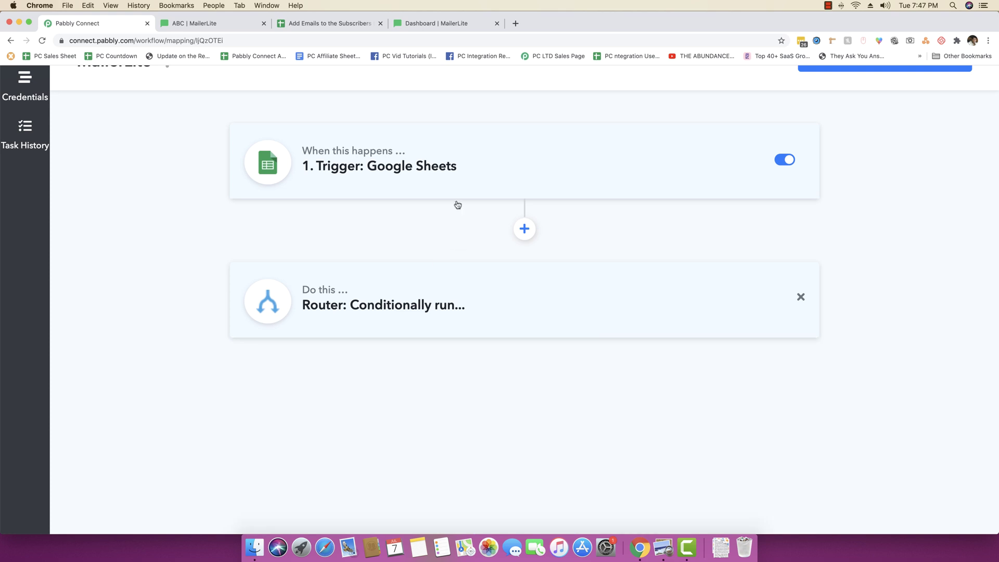
pyautogui.click(400, 172)
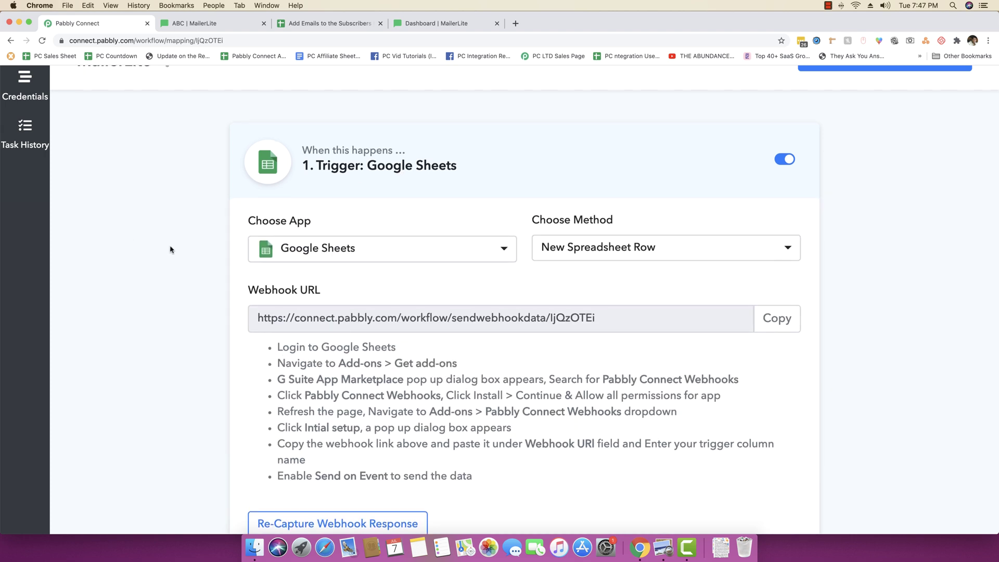
pyautogui.scroll(-6, 170, 248)
pyautogui.click(370, 424)
pyautogui.scroll(-4, 201, 404)
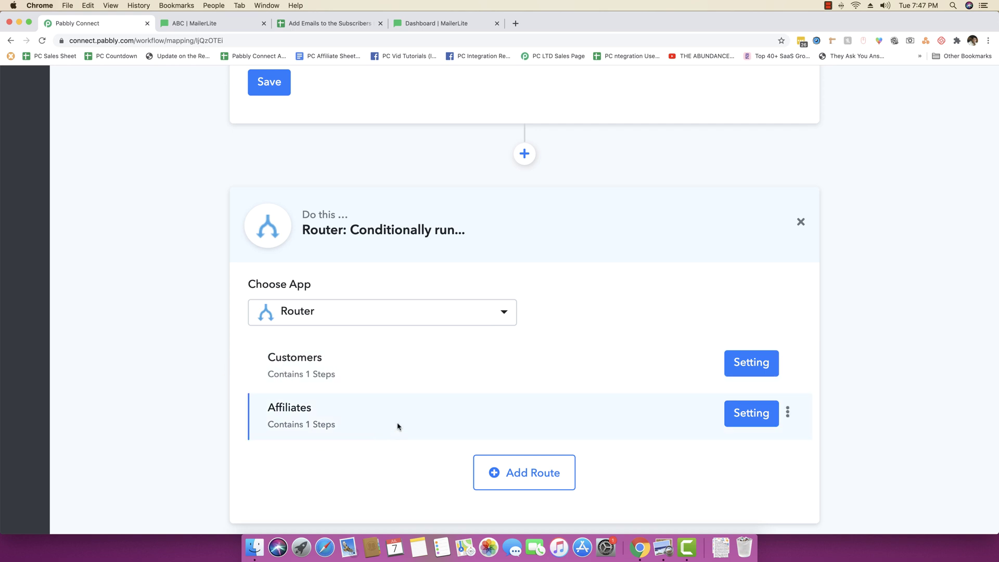
pyautogui.scroll(15, 220, 219)
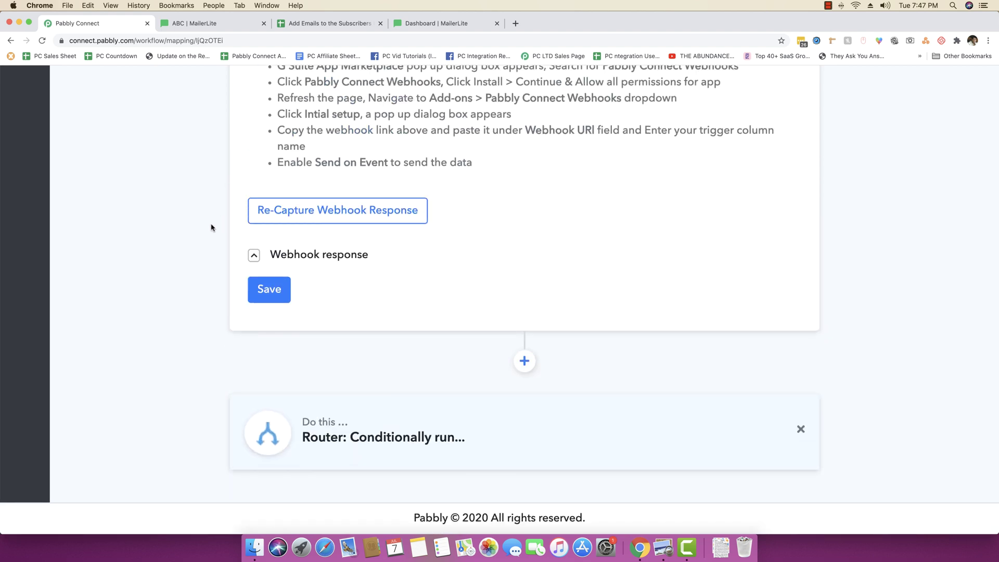
pyautogui.click(412, 261)
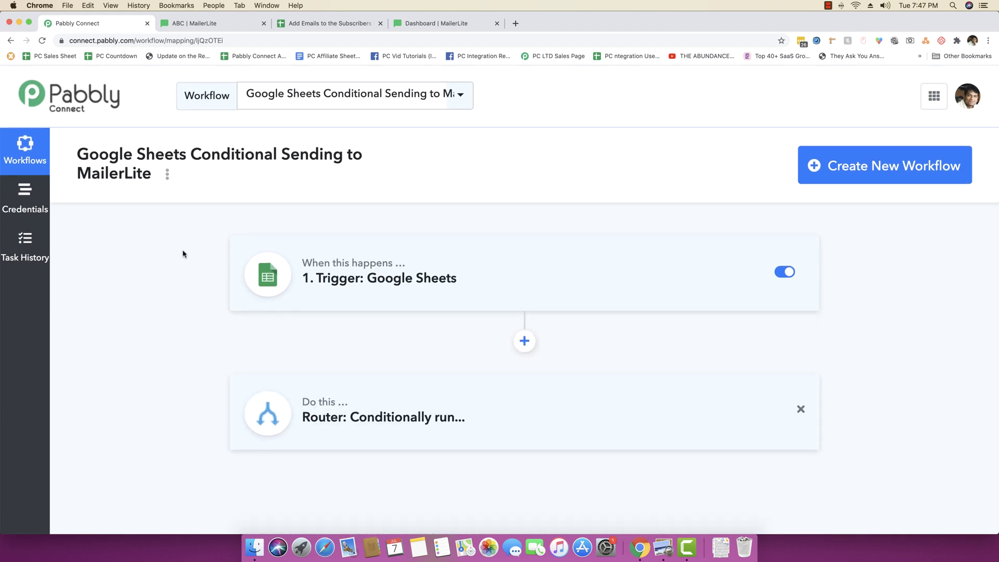
# Check the Google Sheets contact list and open the Groups list of MailerLite's subscribers to view Affiliates and Customers
pyautogui.click(319, 29)
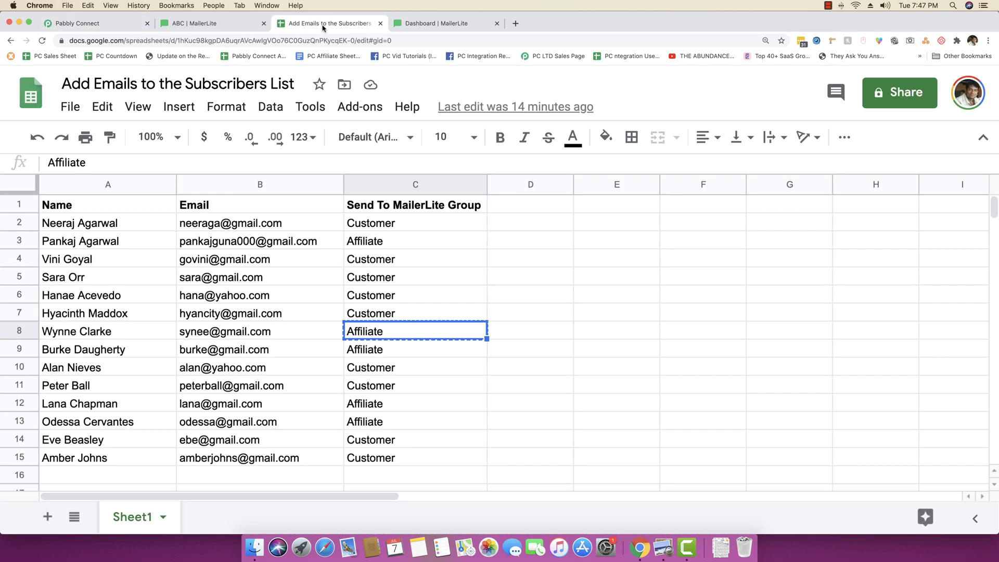
pyautogui.click(513, 229)
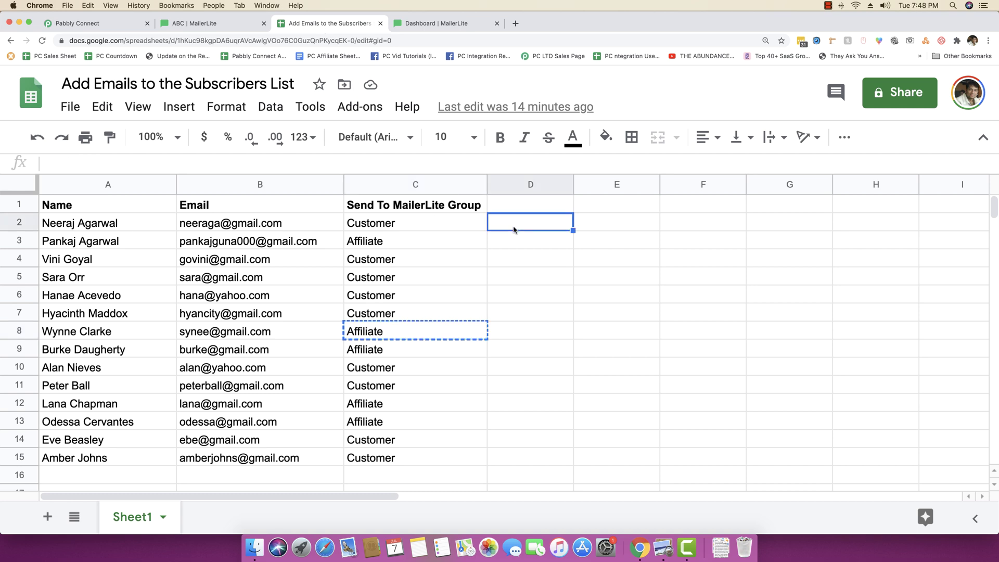
pyautogui.click(214, 25)
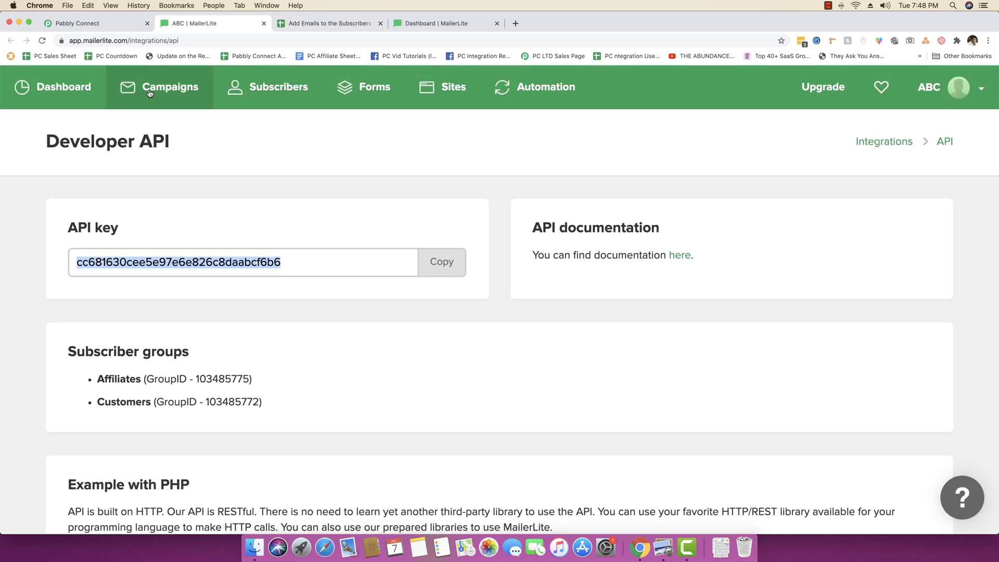
pyautogui.click(67, 92)
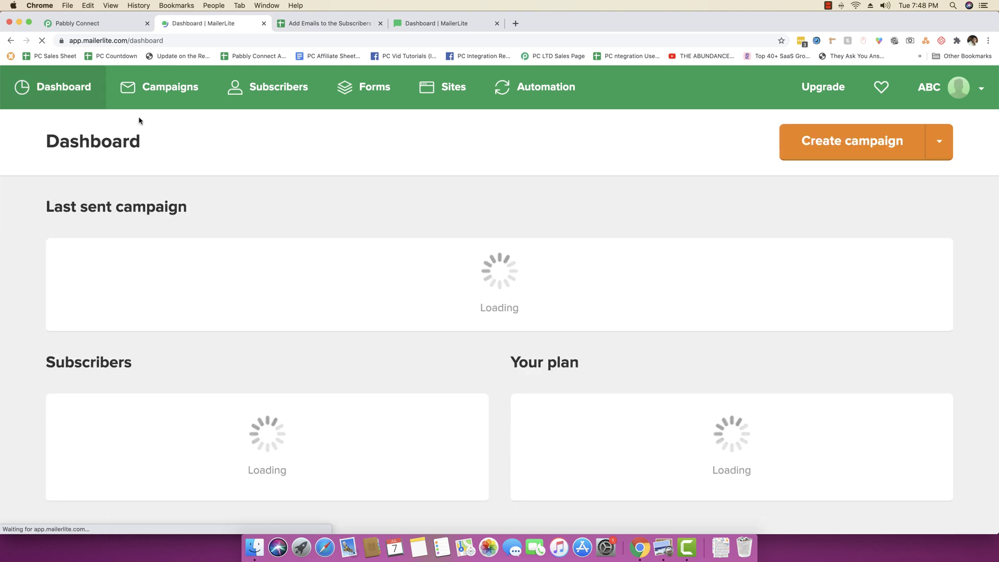
pyautogui.click(301, 93)
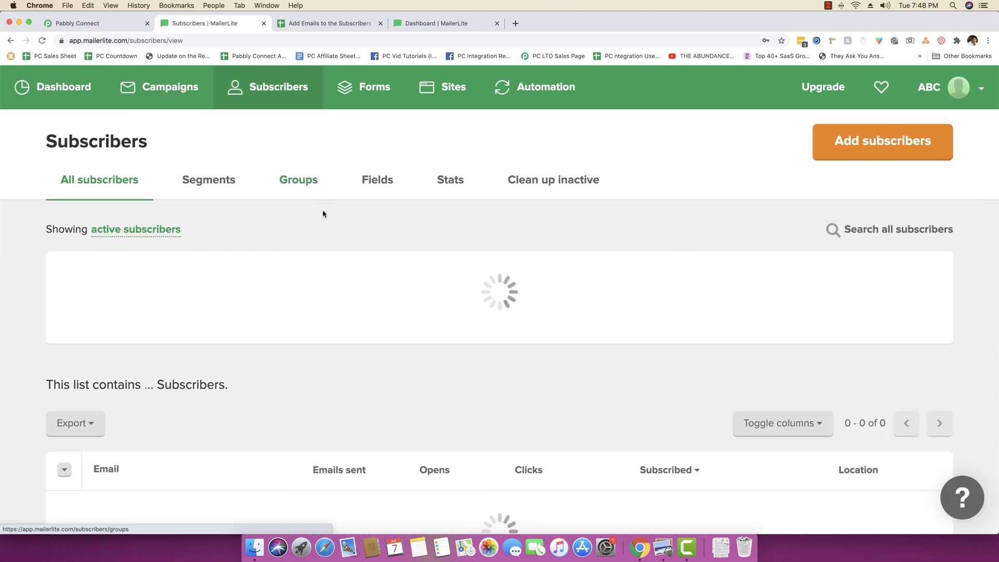
pyautogui.click(299, 181)
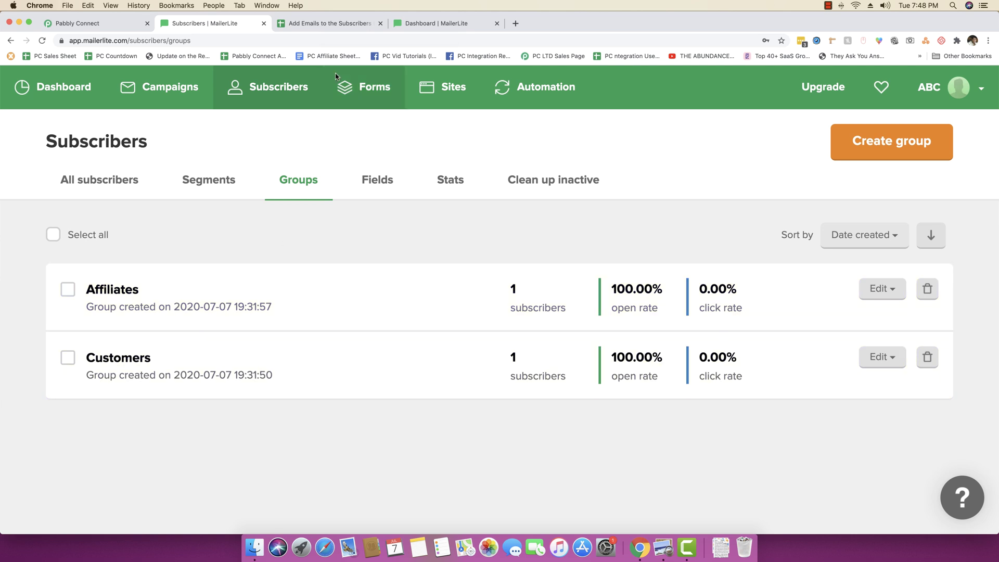
# Switch to the Google Sheets contact list and run Send All Data from the Pabbly Connect Webhooks add-on
pyautogui.click(326, 24)
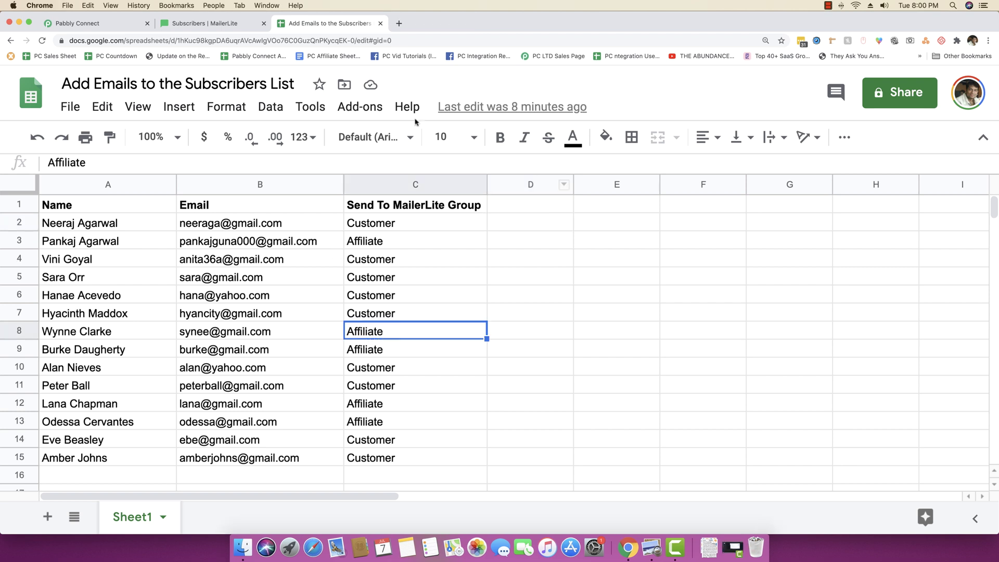
pyautogui.click(373, 115)
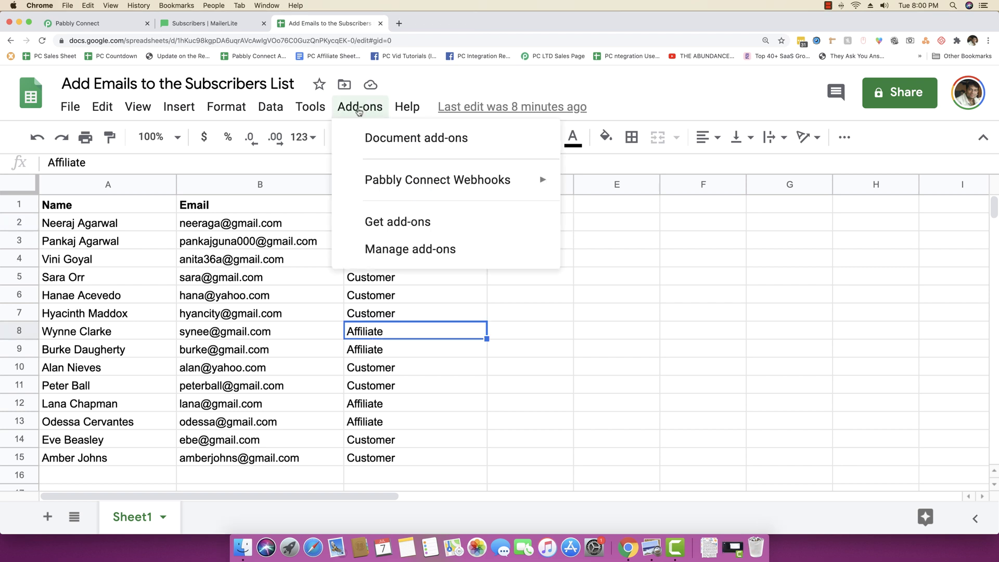
pyautogui.moveTo(368, 179)
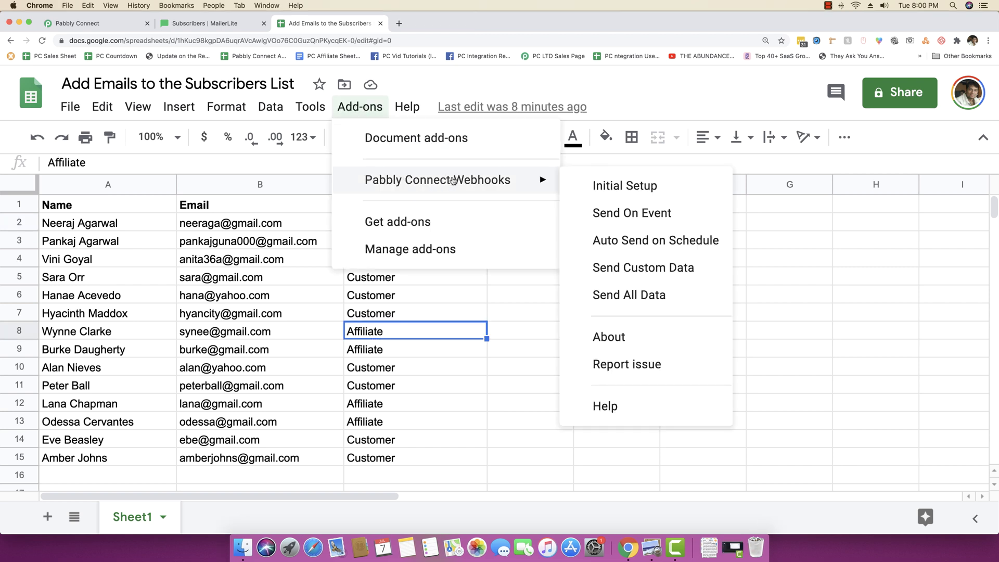
pyautogui.click(640, 301)
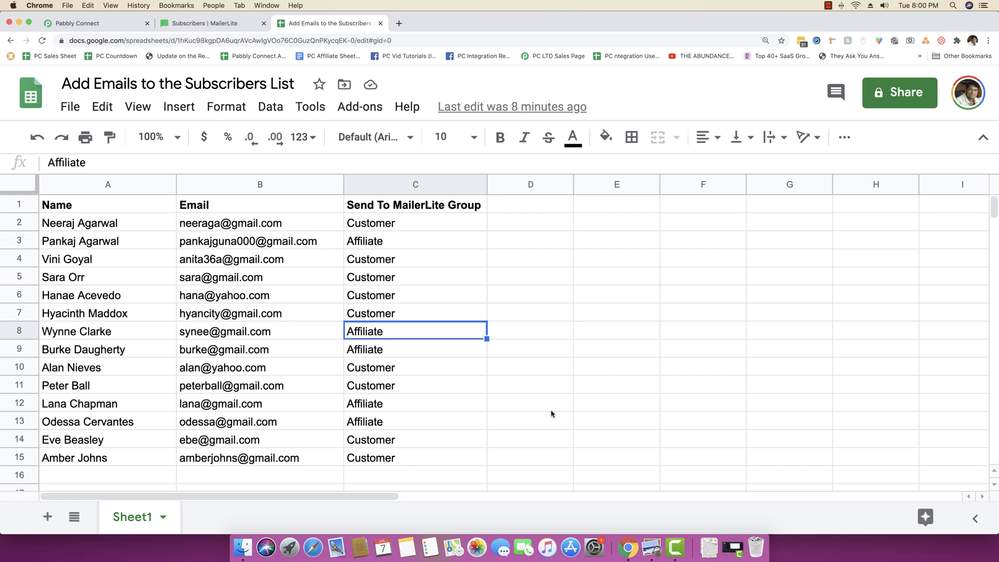
# Switch to MailerLite and show all subscribers instead of only the active ones
pyautogui.click(218, 22)
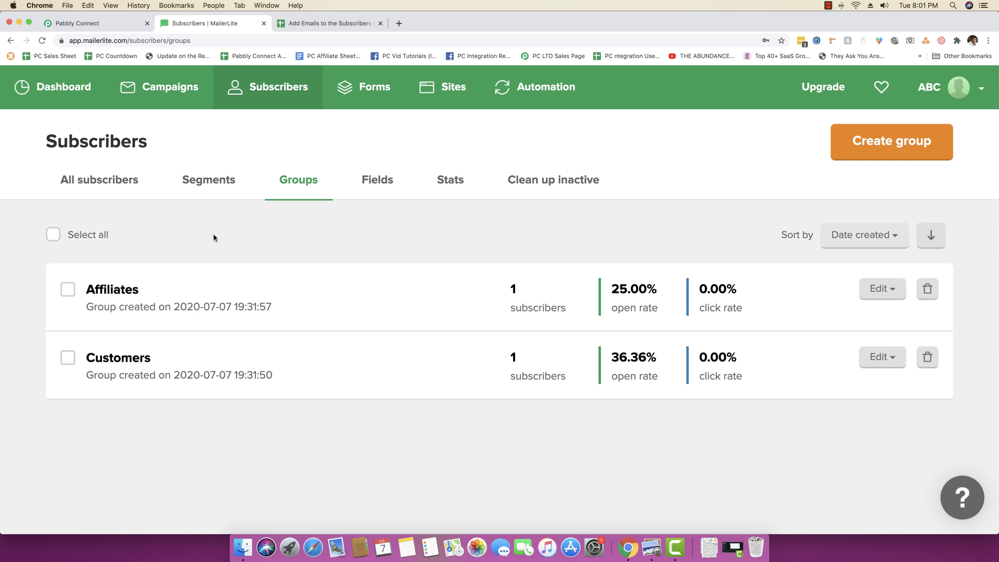
pyautogui.click(85, 182)
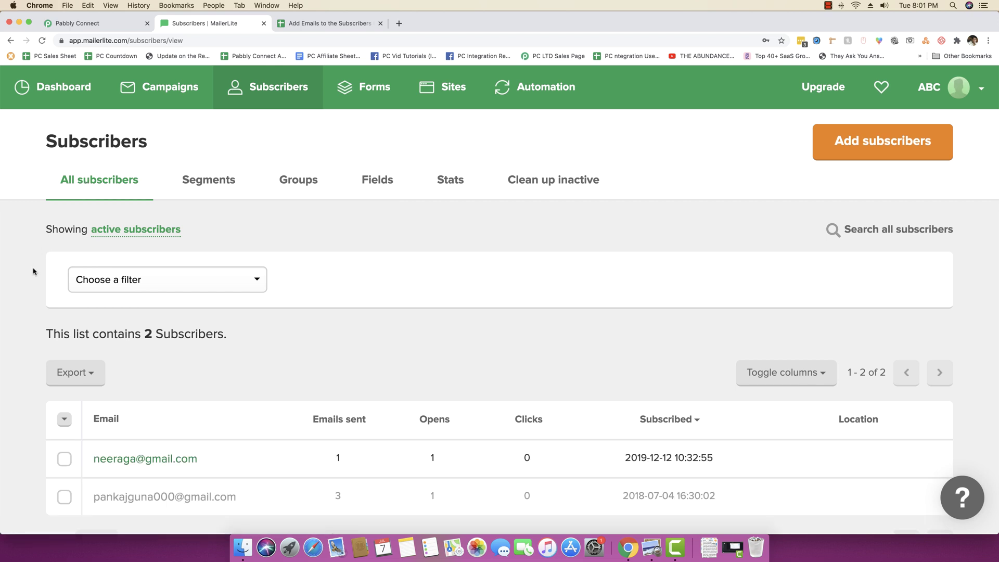
pyautogui.click(117, 232)
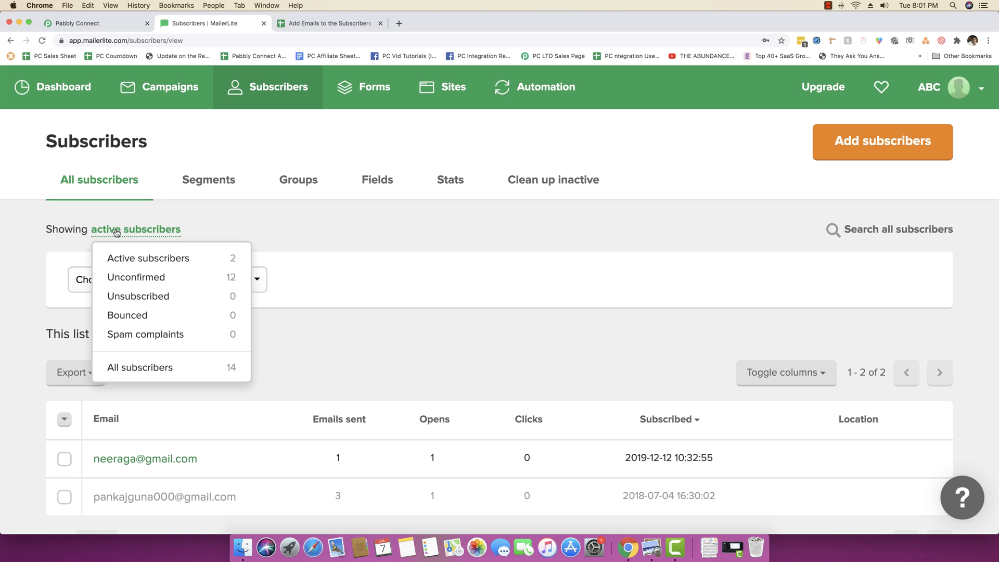
pyautogui.scroll(-1, 143, 368)
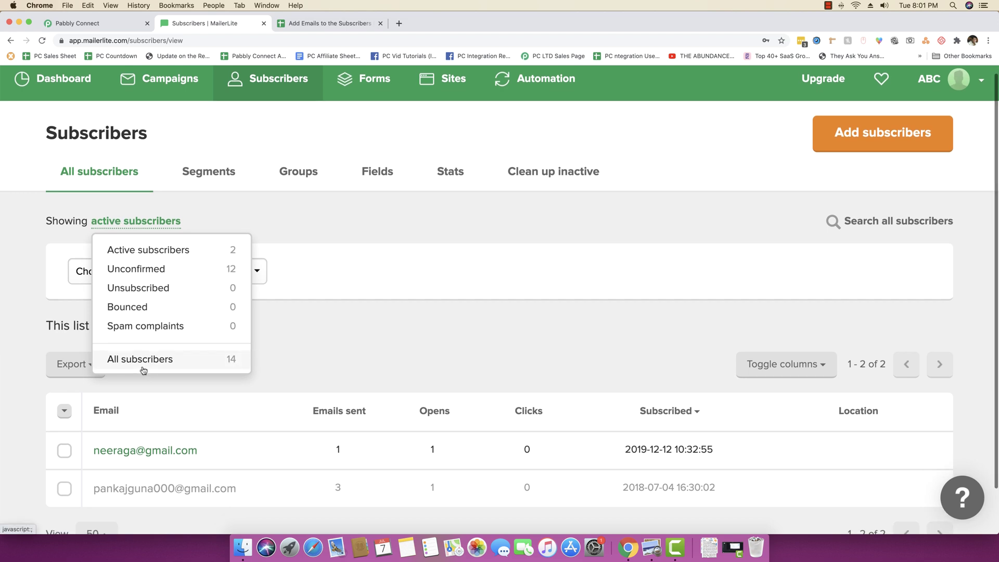
pyautogui.click(149, 360)
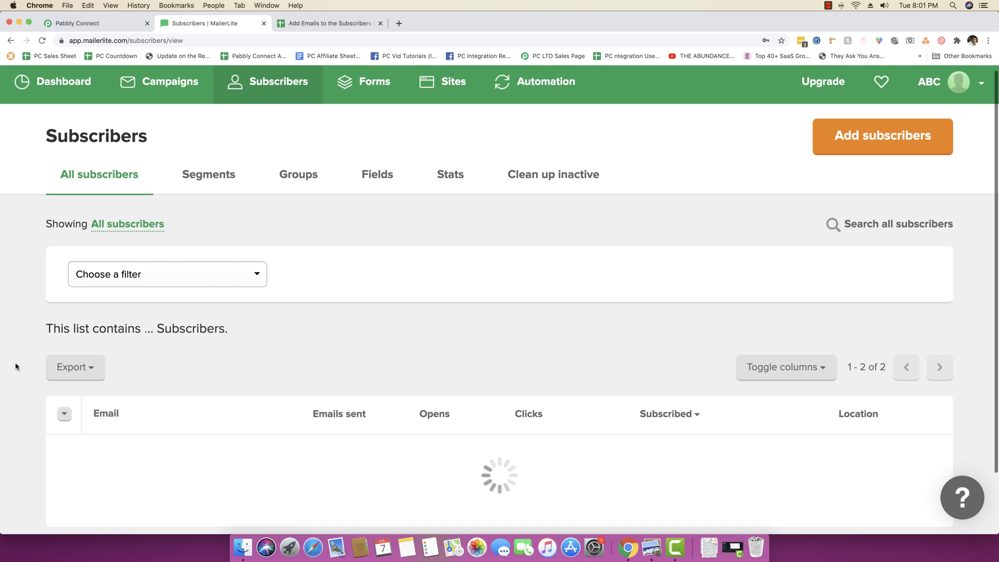
# Examine the full MailerLite subscriber list, checking the emails and subscription dates of the imported contacts
pyautogui.scroll(-4, 43, 364)
pyautogui.scroll(-1, 41, 366)
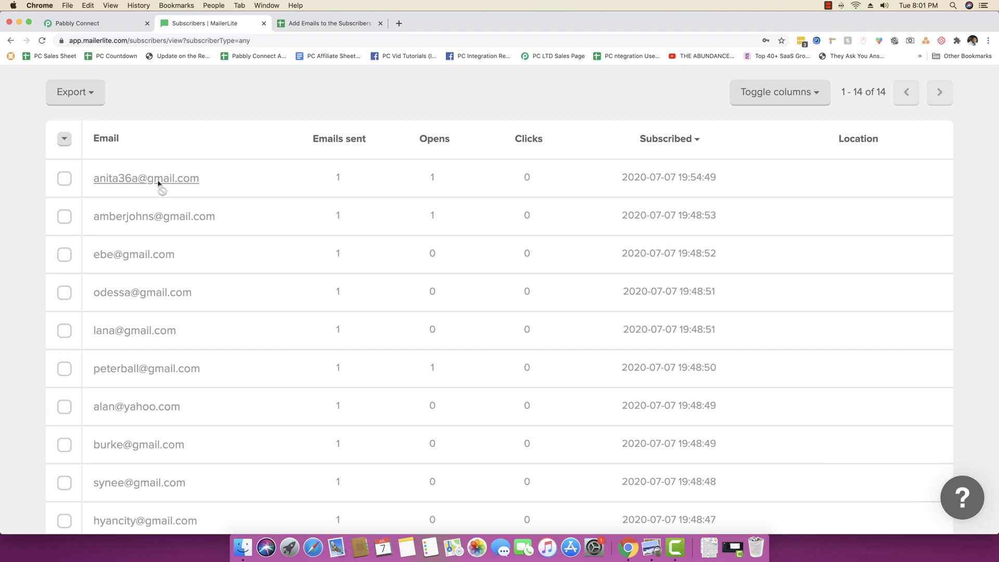
pyautogui.scroll(-3, 261, 225)
pyautogui.scroll(-3, 260, 225)
pyautogui.scroll(7, 296, 241)
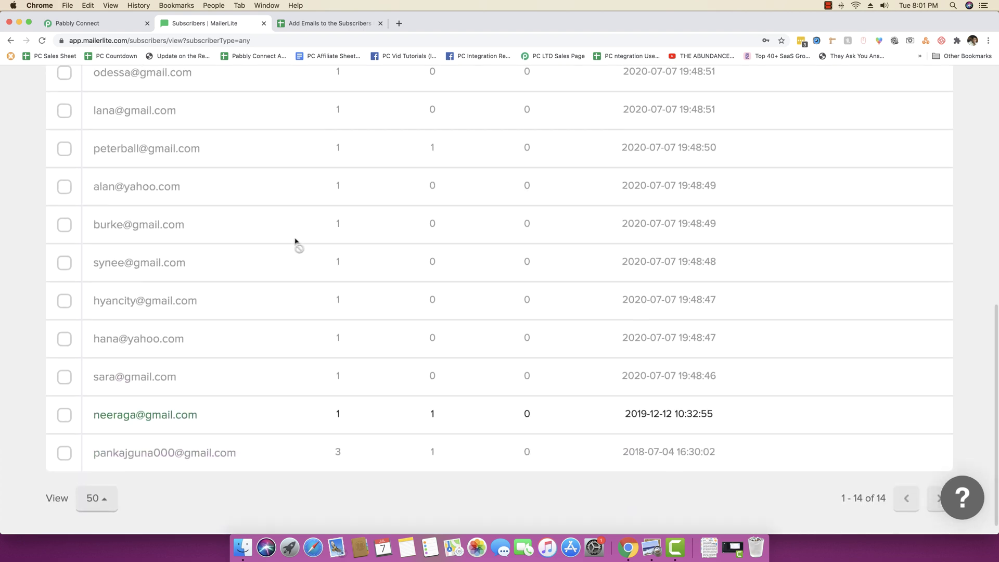
pyautogui.scroll(-6, 241, 300)
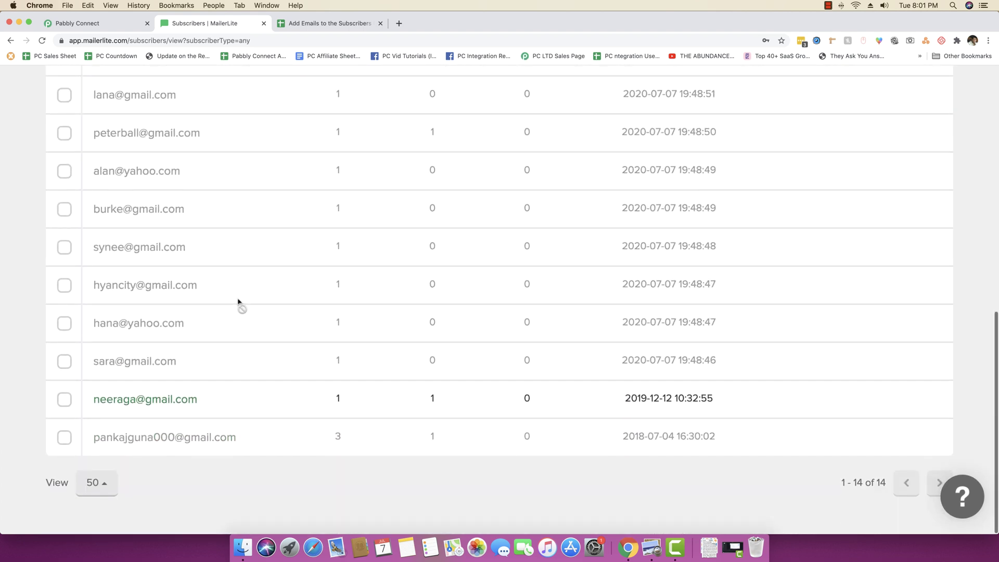
pyautogui.scroll(6, 238, 305)
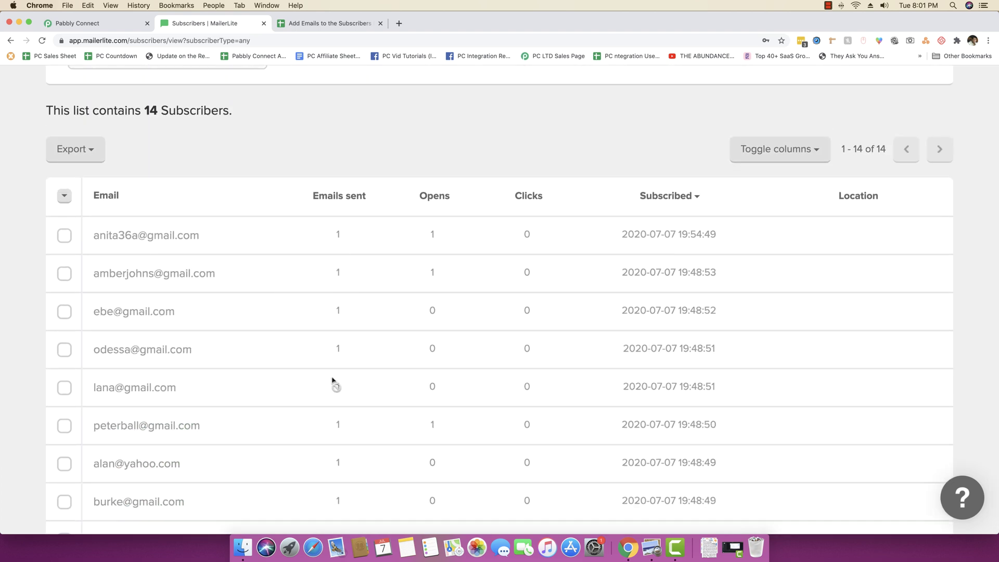
pyautogui.scroll(2, 335, 385)
pyautogui.scroll(1, 335, 384)
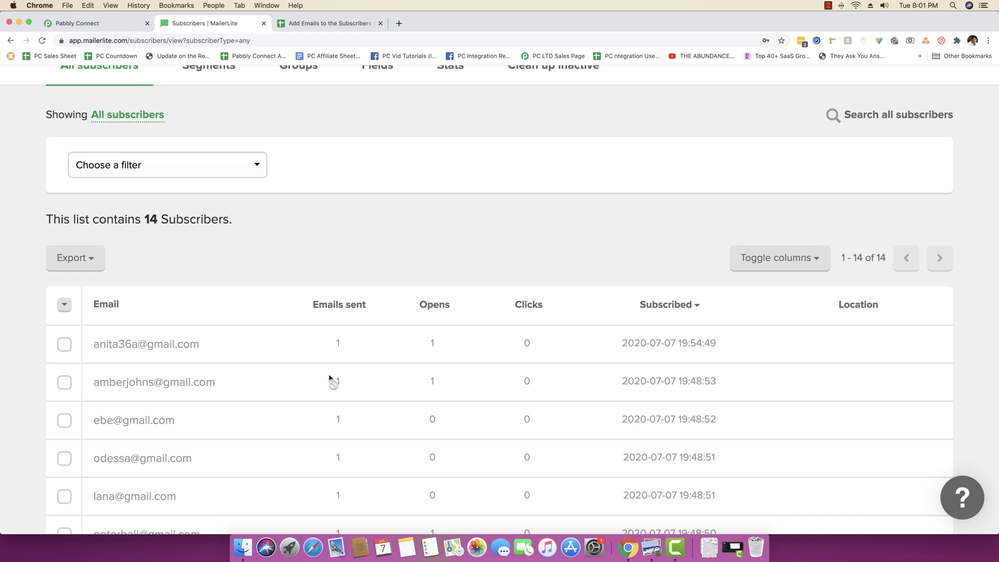
pyautogui.scroll(-5, 289, 247)
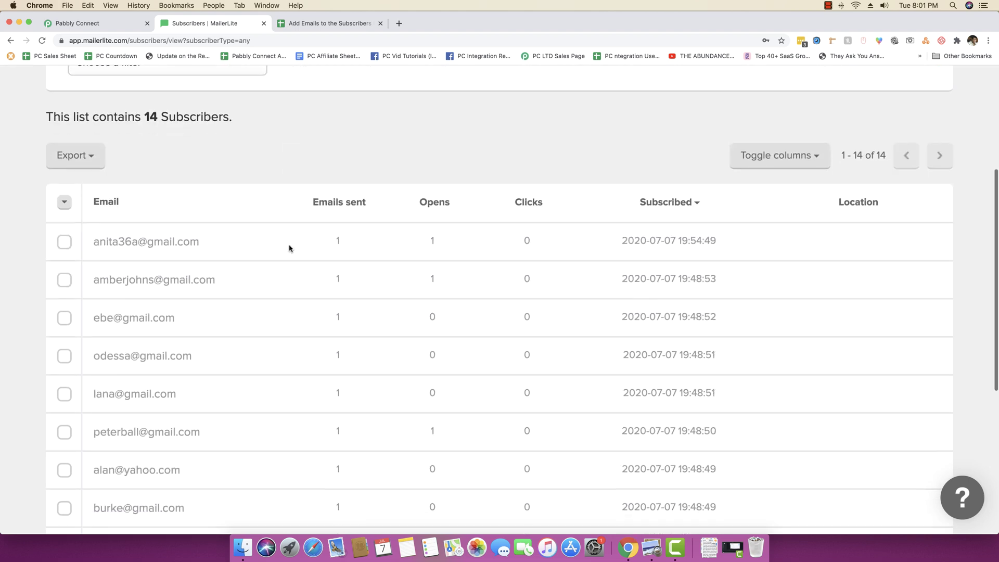
pyautogui.scroll(7, 264, 347)
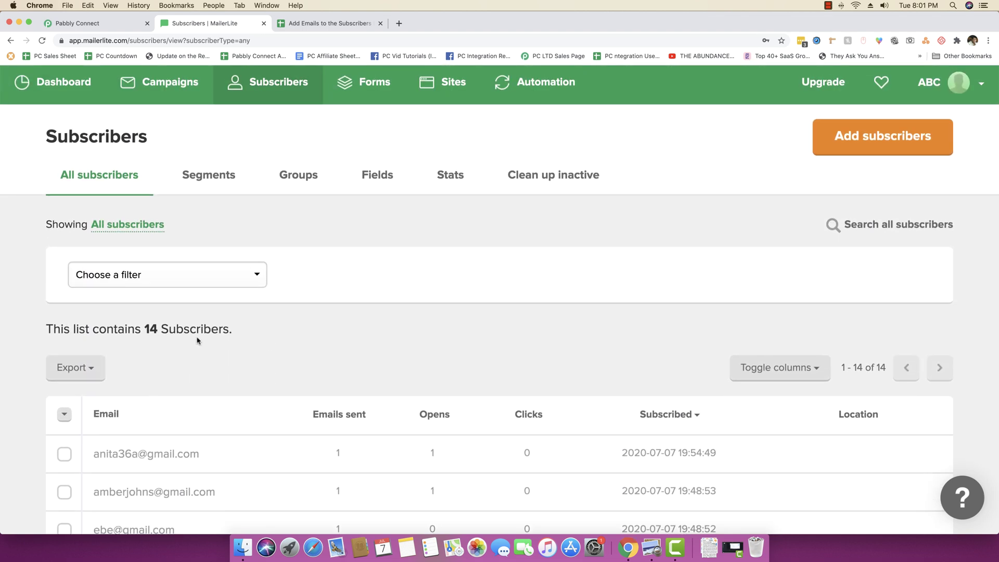
# Review the contact rows in Google Sheets, selecting all the data rows and the Send To MailerLite Group values
pyautogui.click(333, 24)
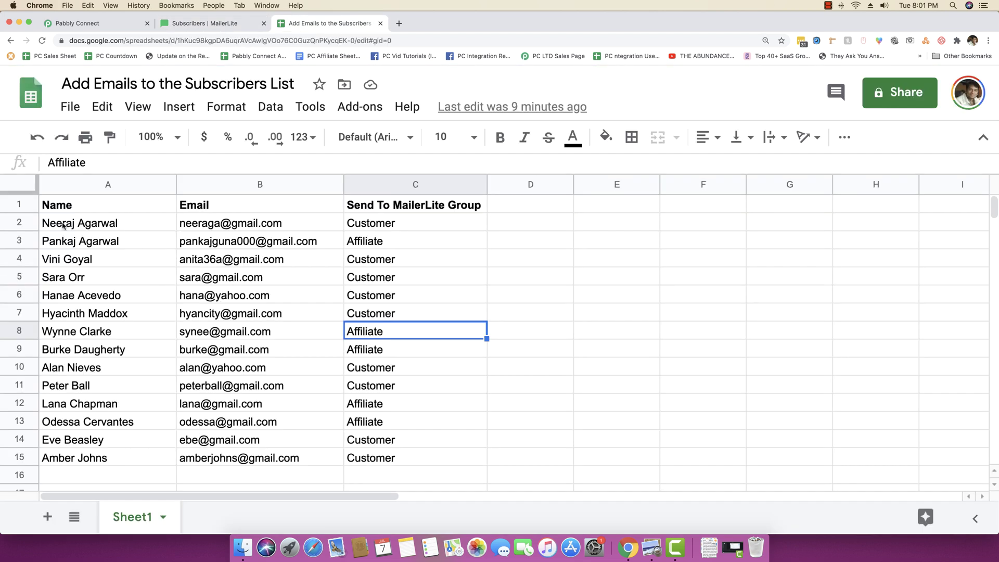
pyautogui.moveTo(62, 225); pyautogui.dragTo(64, 467)
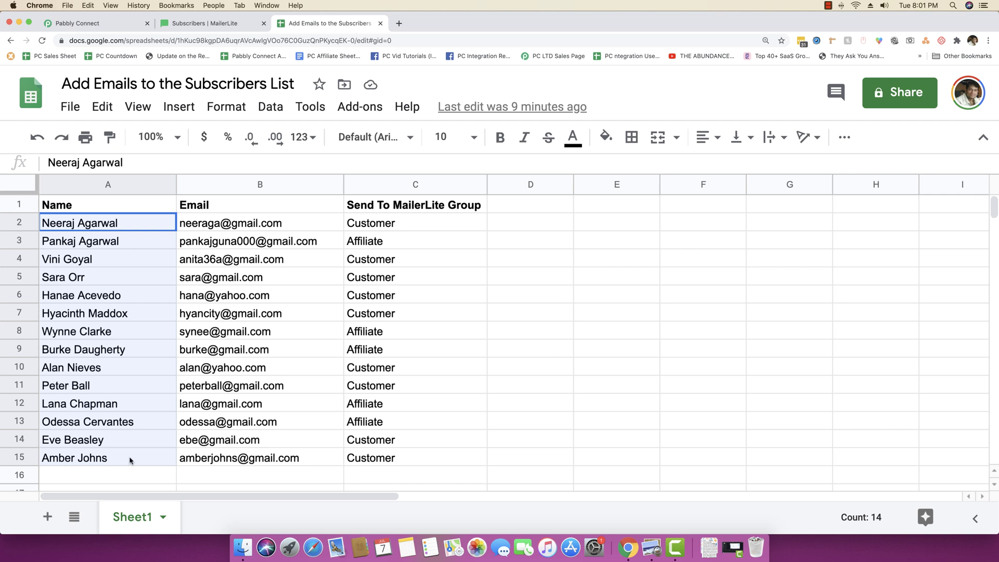
pyautogui.moveTo(130, 460); pyautogui.dragTo(375, 459)
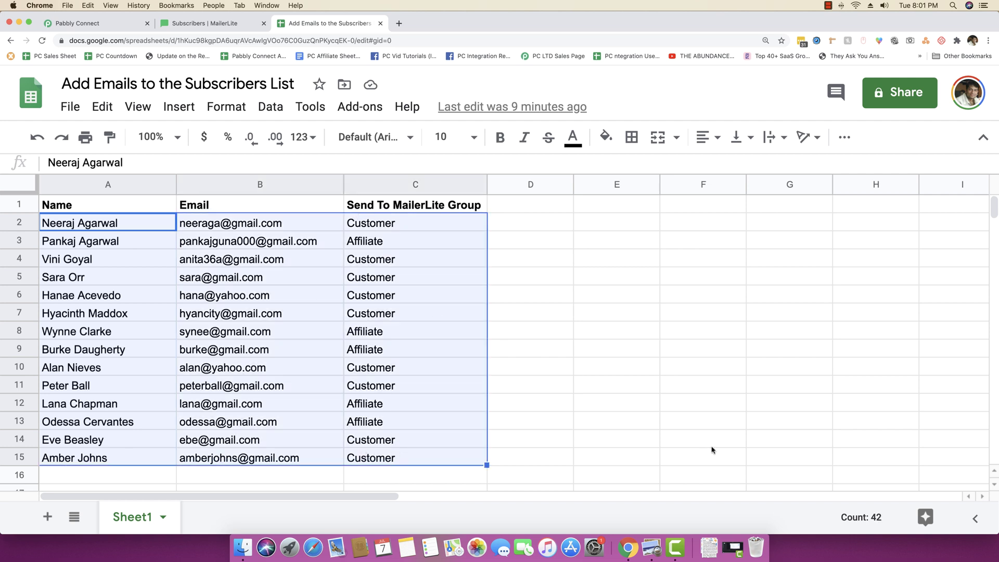
pyautogui.click(610, 410)
pyautogui.moveTo(439, 220); pyautogui.dragTo(450, 461)
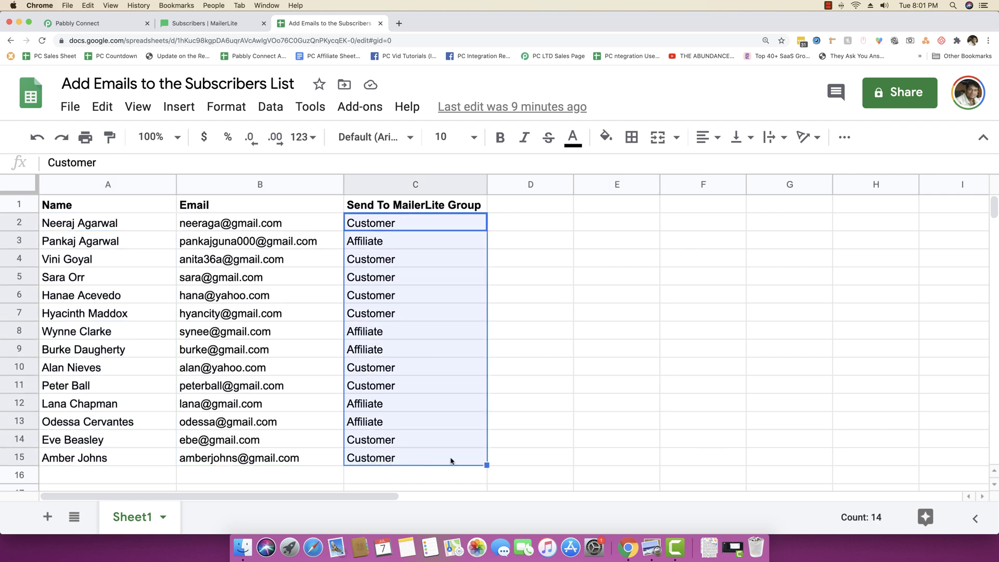
pyautogui.click(624, 419)
# Filter MailerLite's subscriber list by Groups, Belongs to, Customers
pyautogui.click(208, 23)
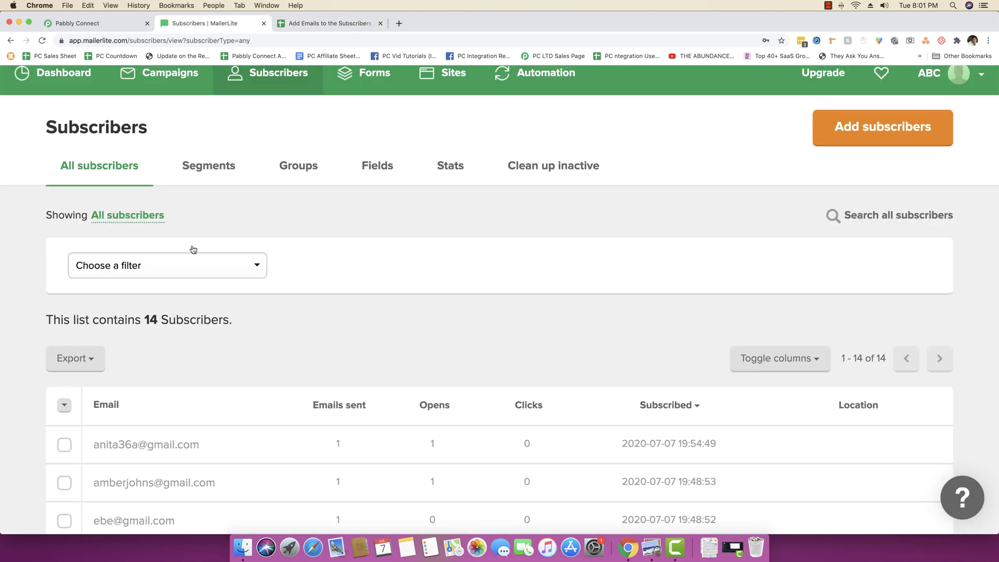
pyautogui.scroll(-2, 299, 283)
pyautogui.click(172, 237)
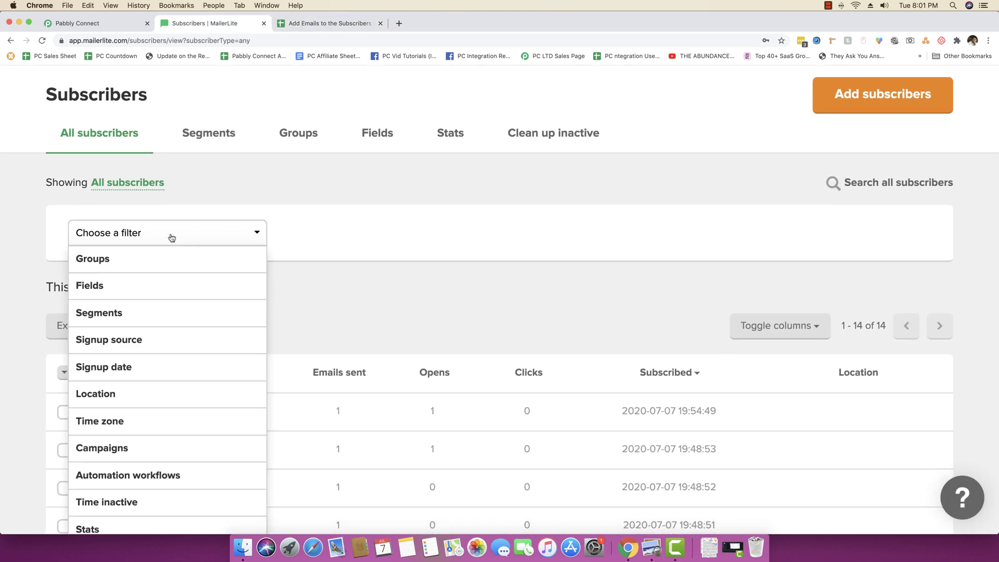
pyautogui.click(124, 266)
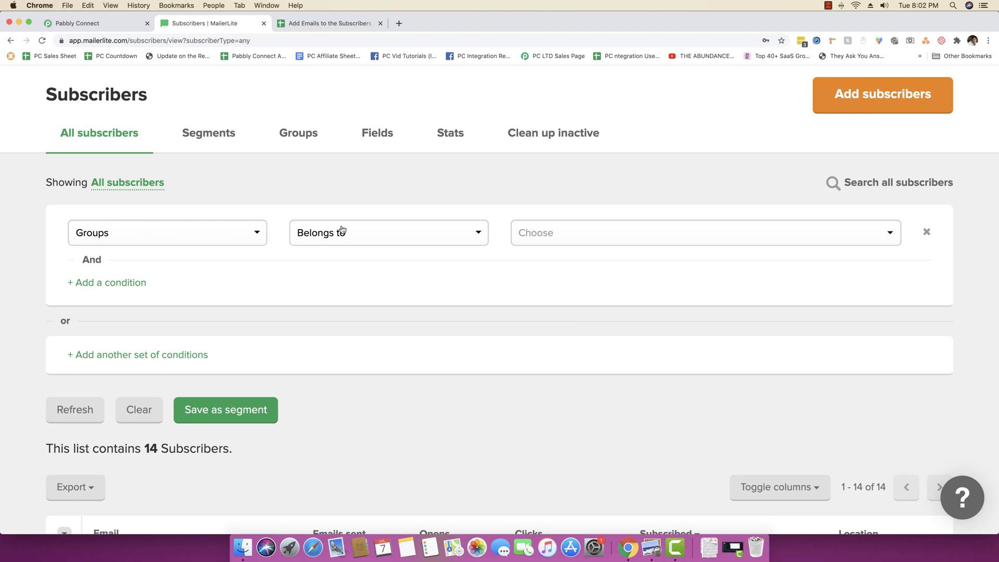
pyautogui.click(560, 233)
pyautogui.click(558, 325)
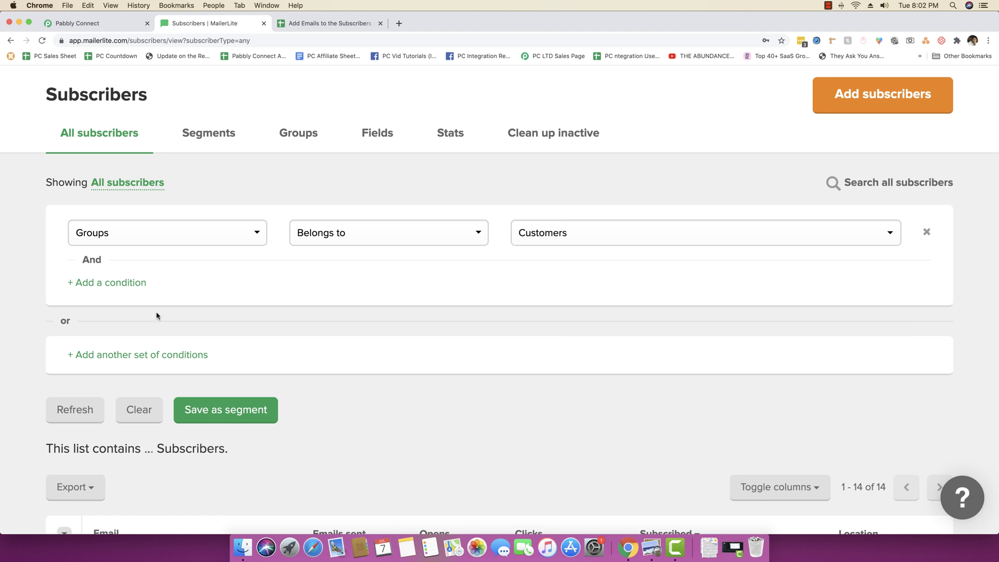
# Review the subscriber count and the emails listed for the Customers group, highlighting the last email
pyautogui.scroll(-2, 240, 433)
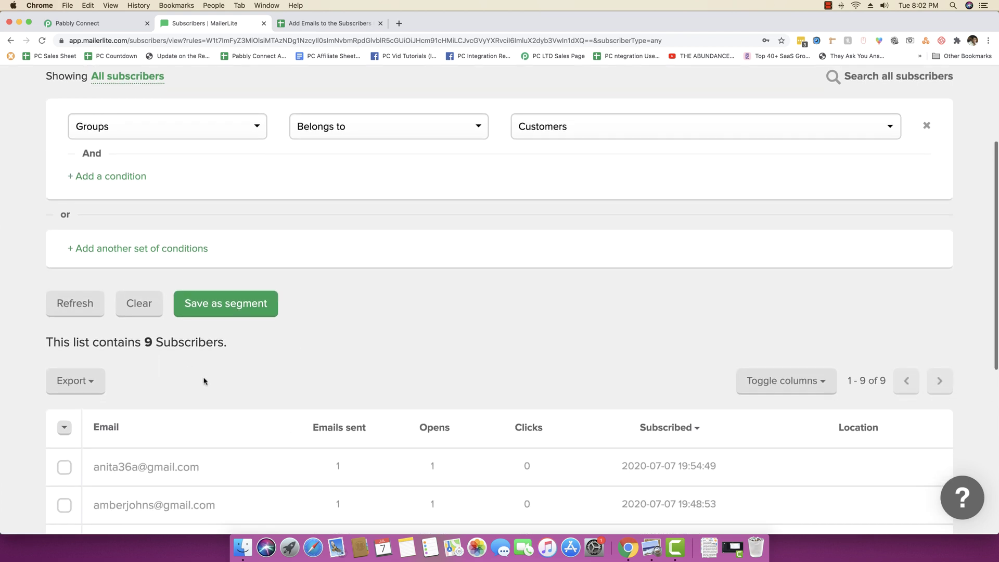
pyautogui.moveTo(224, 345); pyautogui.dragTo(128, 345)
pyautogui.click(171, 356)
pyautogui.scroll(-3, 201, 357)
pyautogui.scroll(-3, 201, 358)
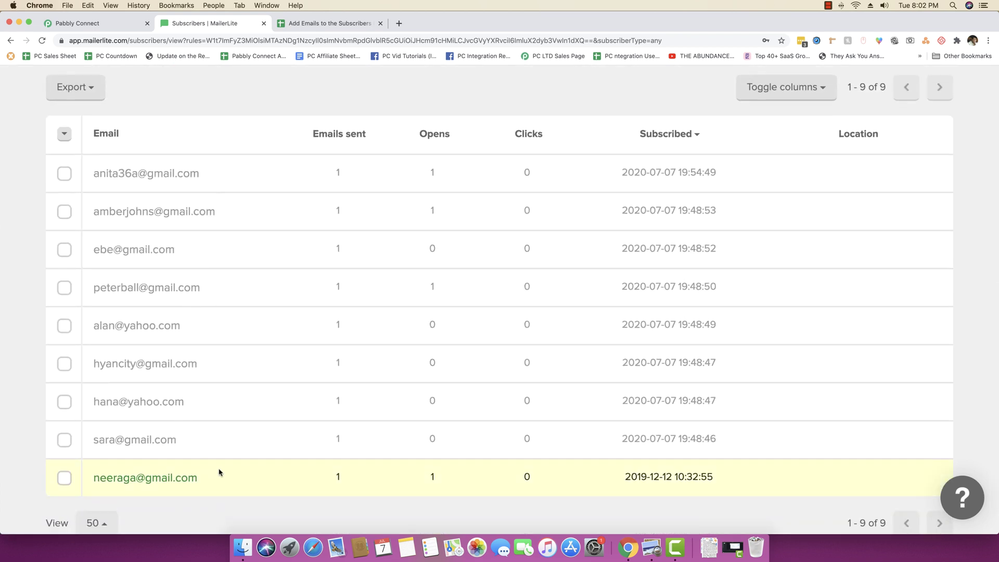
pyautogui.moveTo(219, 476); pyautogui.dragTo(94, 482)
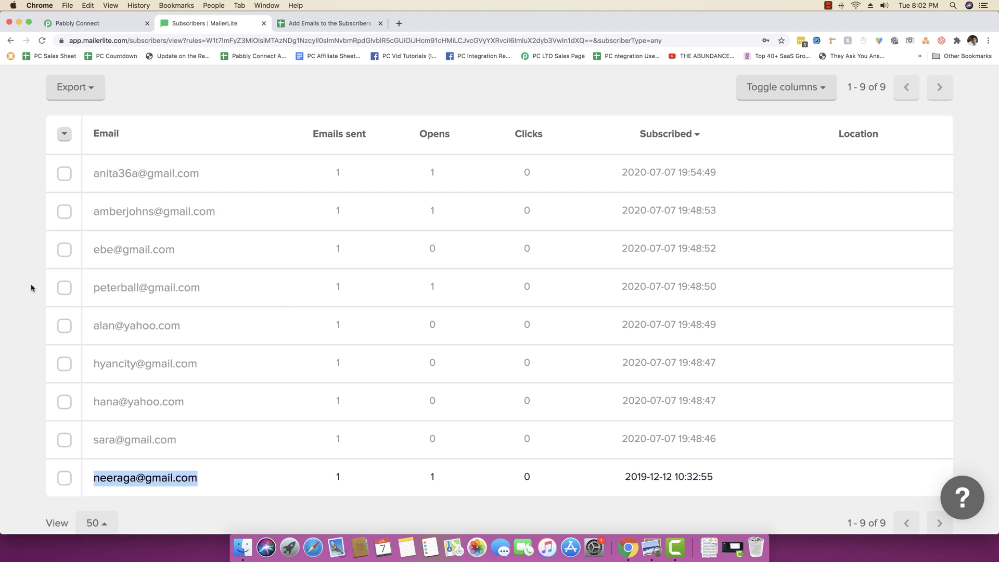
# Change the subscriber list's group filter to Affiliates and review the emails listed for that group
pyautogui.scroll(6, 31, 288)
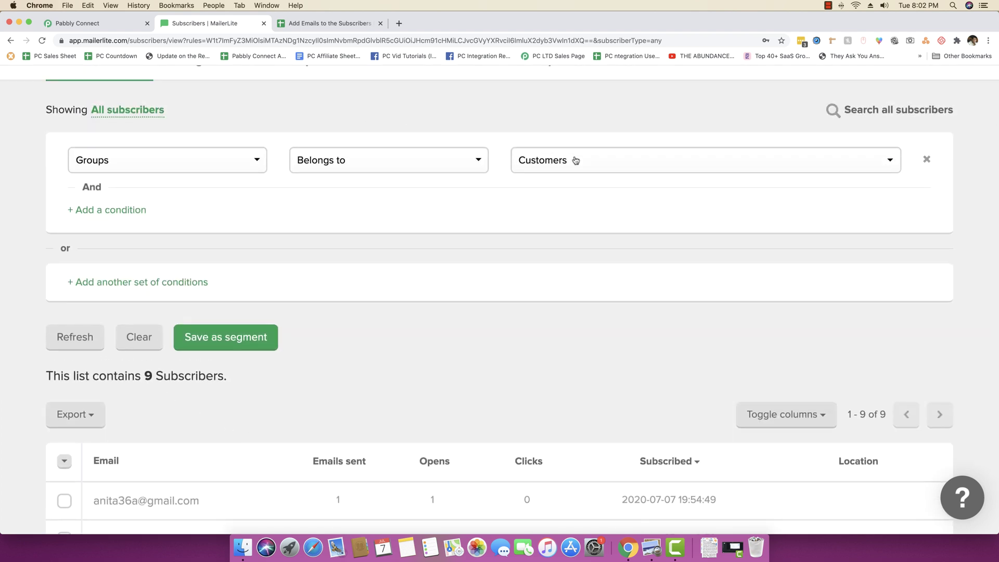
pyautogui.click(555, 155)
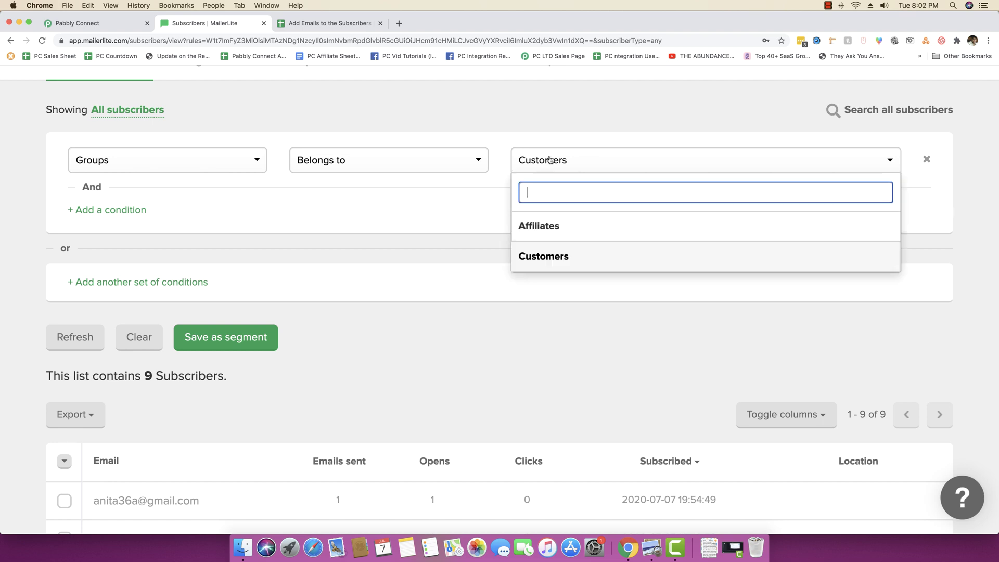
pyautogui.click(557, 232)
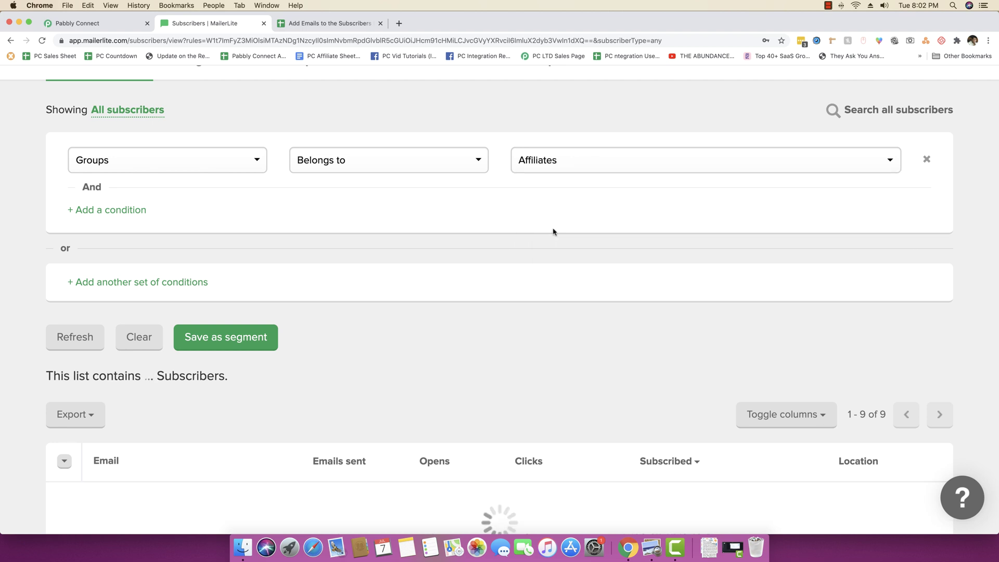
pyautogui.scroll(-3, 451, 262)
pyautogui.scroll(-3, 450, 261)
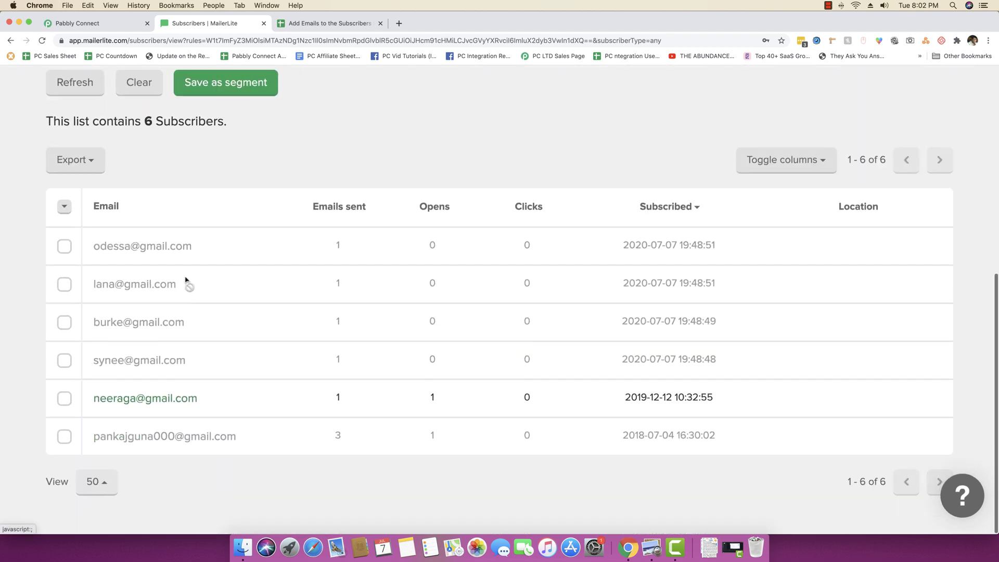
pyautogui.scroll(1, 324, 170)
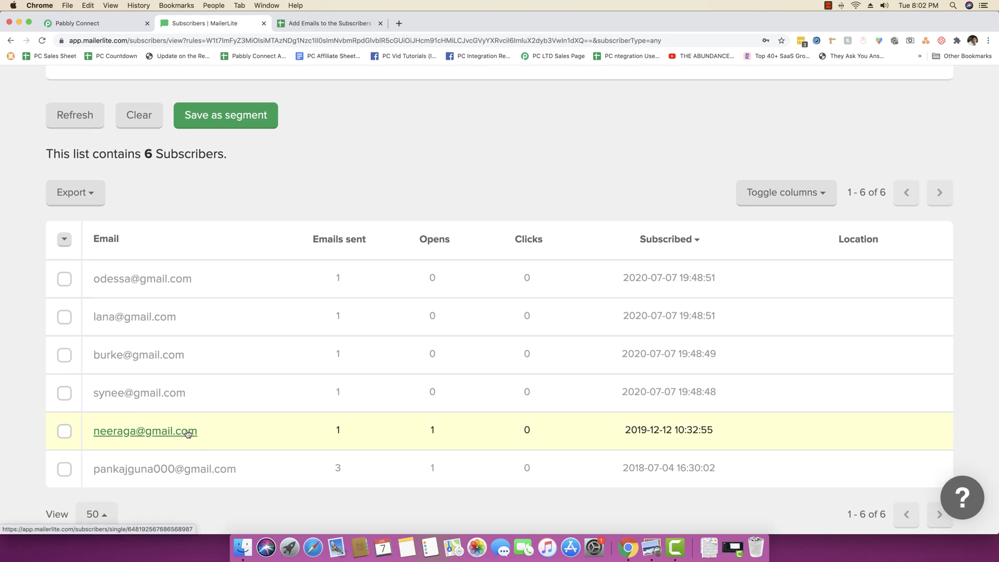
pyautogui.click(65, 431)
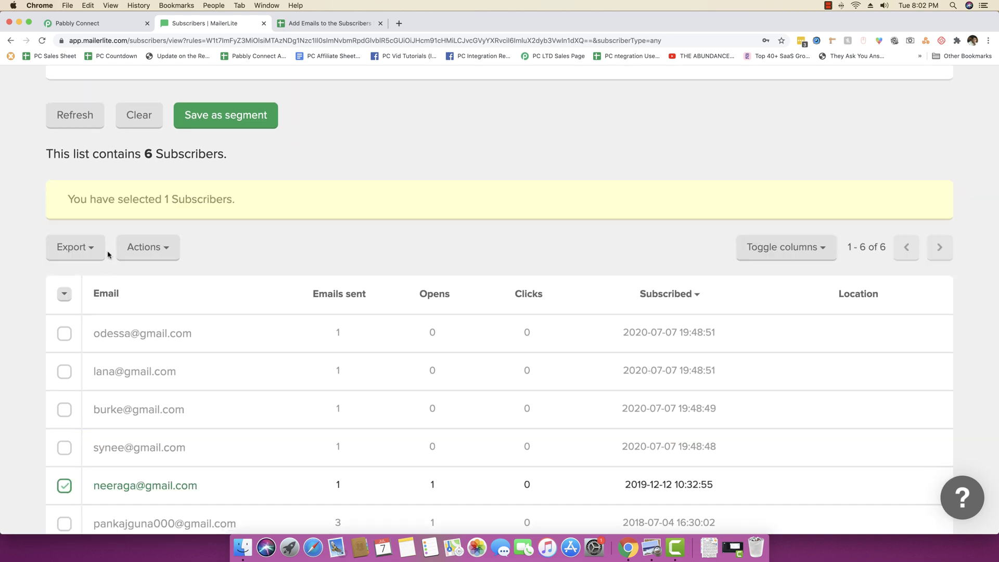
pyautogui.click(140, 255)
pyautogui.click(162, 293)
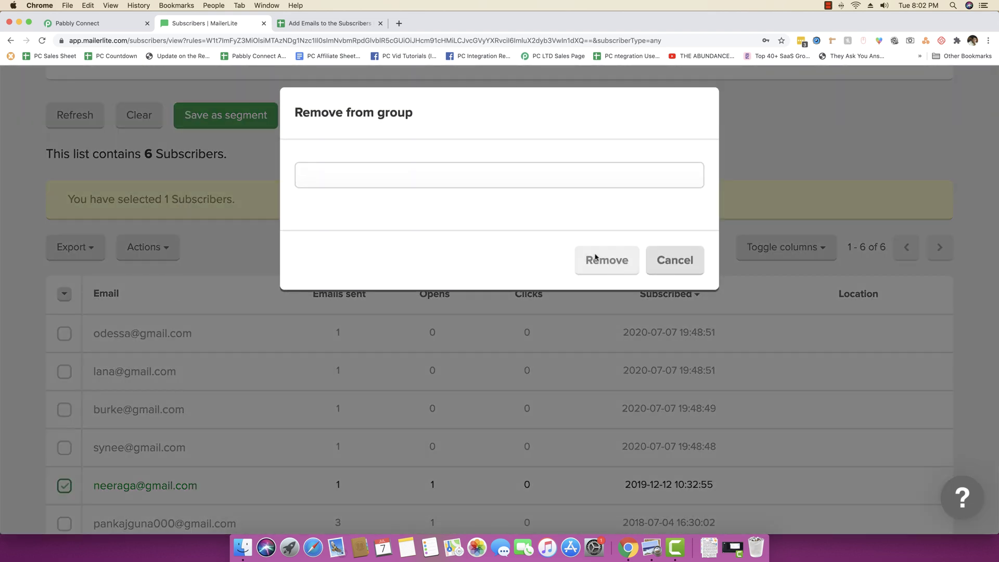
pyautogui.click(668, 257)
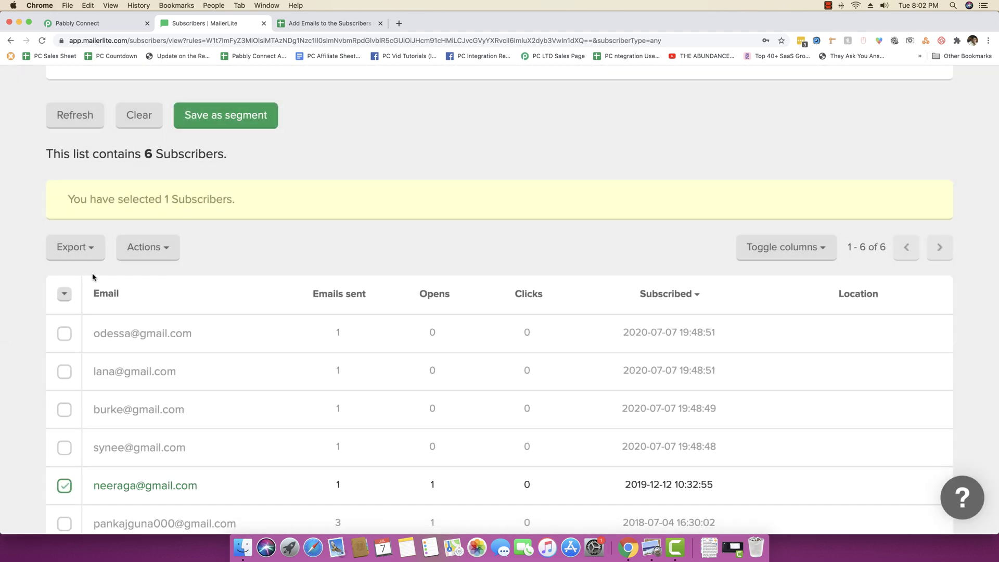
# Compare MailerLite's Affiliates subscriber count with the rows marked Affiliate in the Send To MailerLite Group column of the Google Sheets contact list
pyautogui.moveTo(144, 158); pyautogui.dragTo(171, 156)
pyautogui.click(172, 156)
pyautogui.click(298, 25)
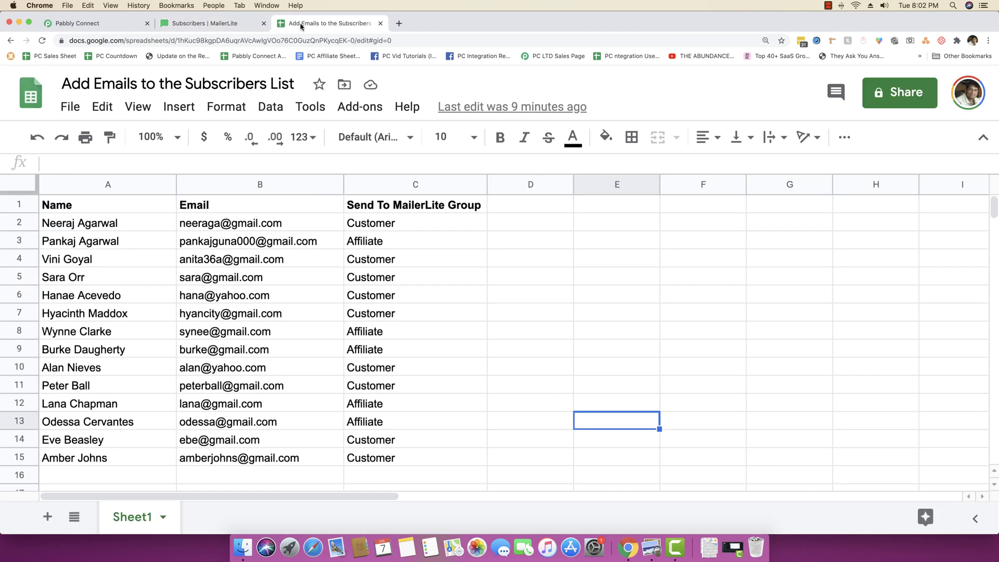
pyautogui.click(373, 245)
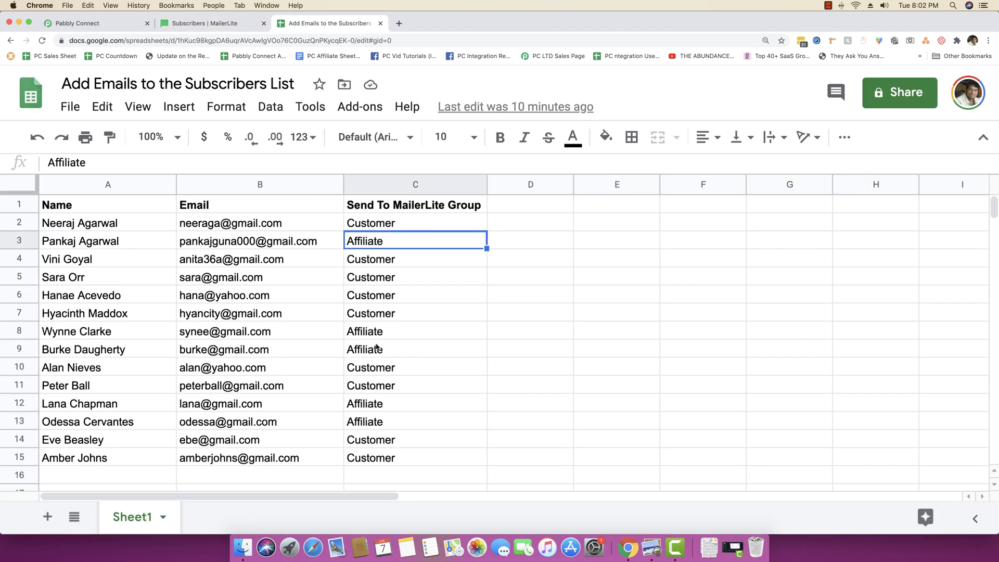
pyautogui.click(379, 338)
pyautogui.click(378, 352)
pyautogui.click(377, 404)
pyautogui.click(377, 422)
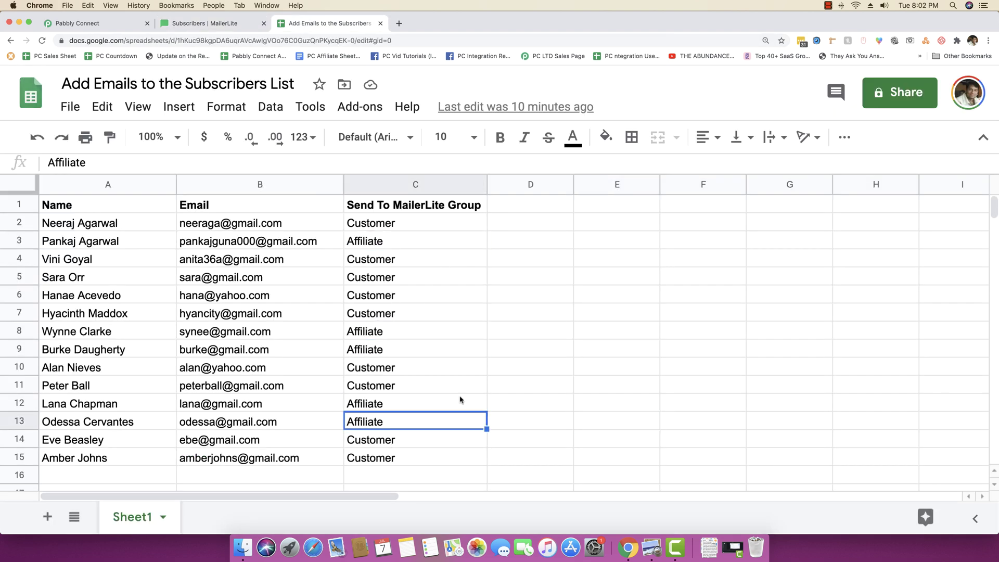
# Go through the rows marked Customer in the Send To MailerLite Group column, from row 2 through row 7
pyautogui.click(382, 226)
pyautogui.click(381, 259)
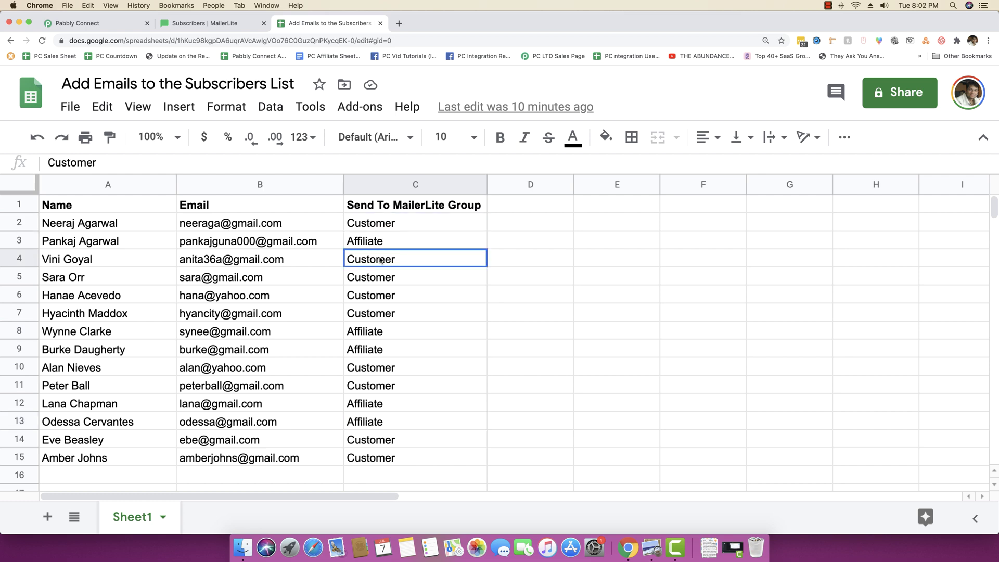
pyautogui.click(381, 278)
pyautogui.click(380, 294)
pyautogui.click(380, 314)
# Switch back to MailerLite, set the group filter to Customers and review the subscribers listed
pyautogui.click(222, 24)
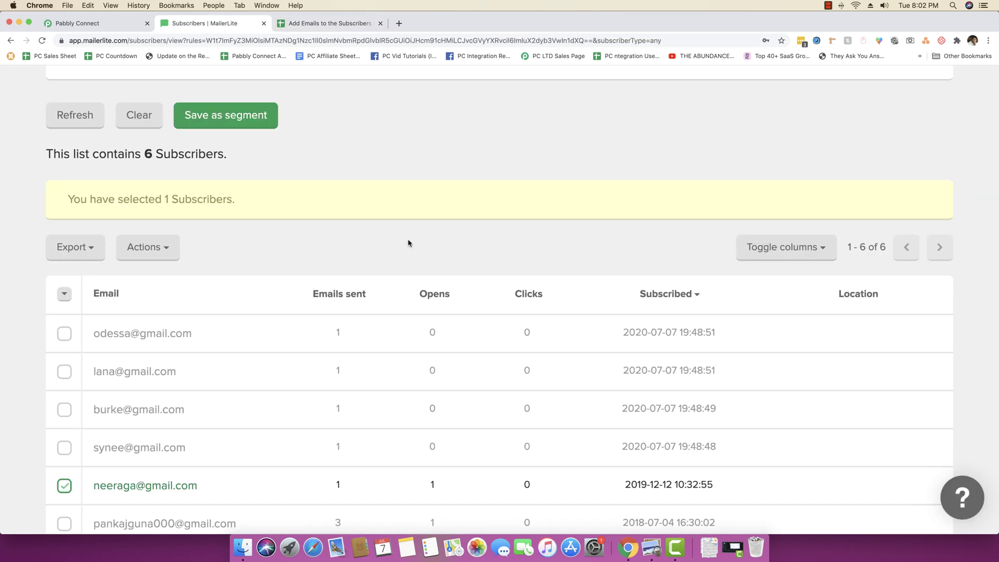
pyautogui.scroll(5, 411, 244)
pyautogui.scroll(3, 291, 327)
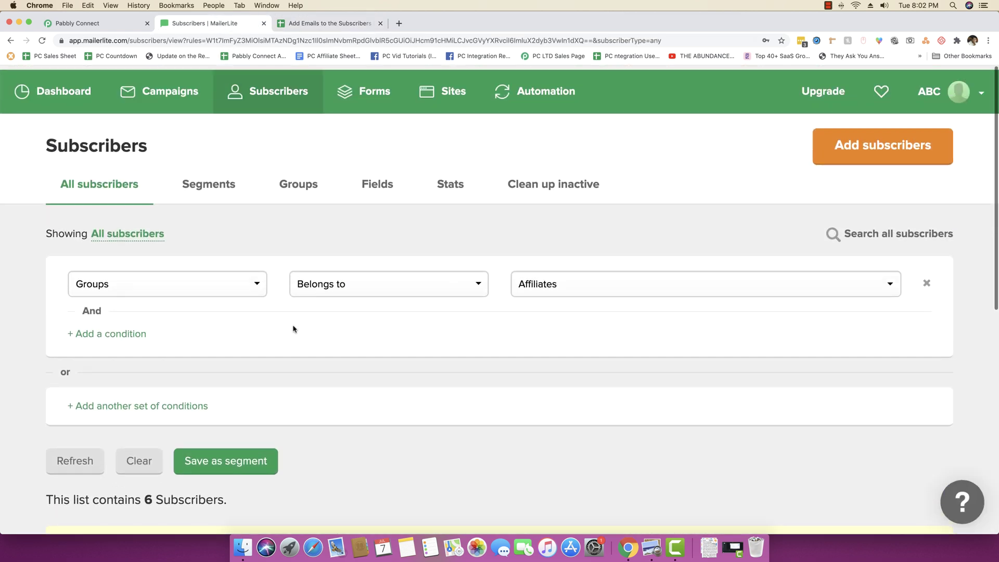
pyautogui.click(546, 282)
pyautogui.click(540, 375)
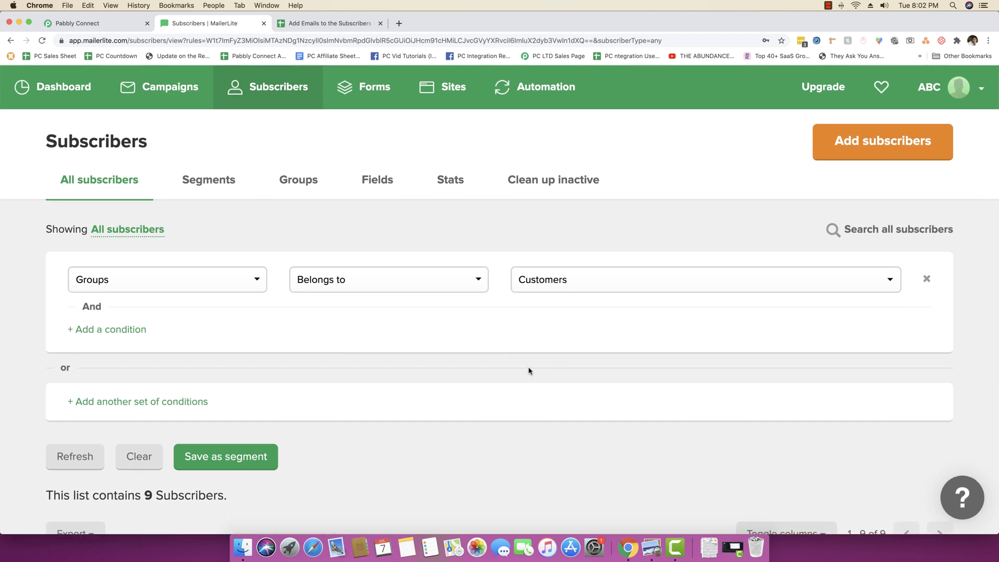
pyautogui.scroll(-10, 524, 332)
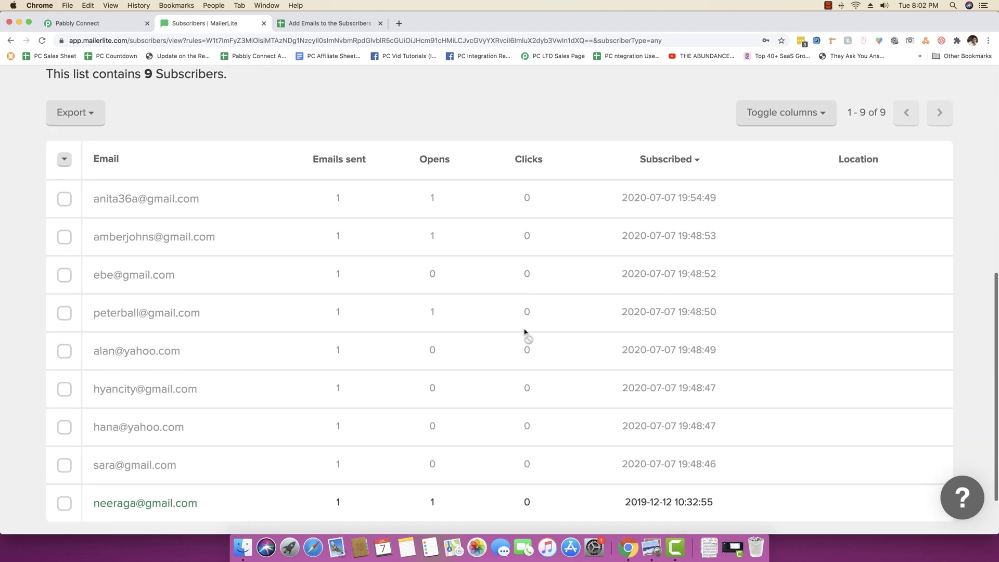
# Recheck the Pabbly Connect task history, MailerLite's Customers filter and the Google Sheets contact list against each other
pyautogui.click(77, 23)
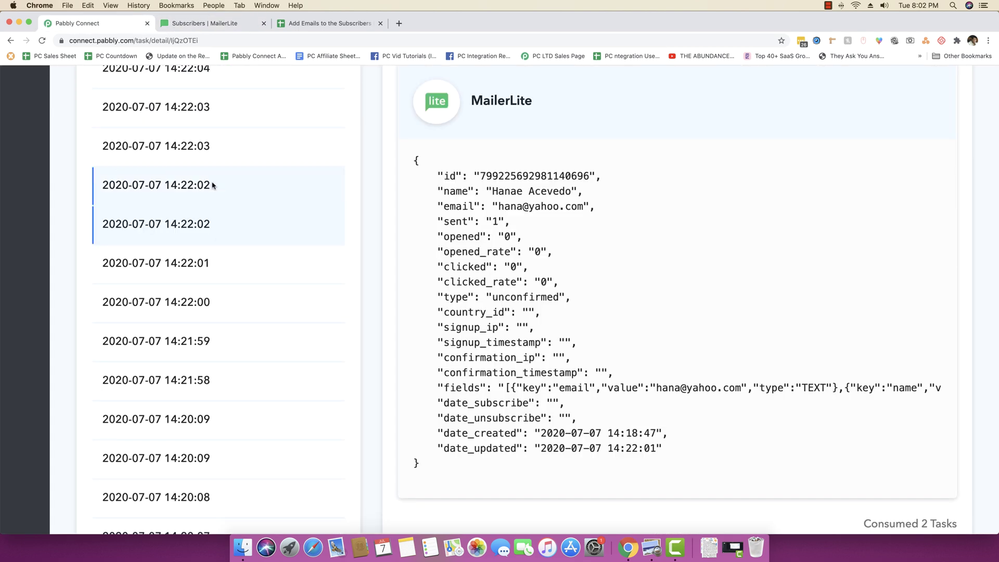
pyautogui.scroll(5, 411, 224)
pyautogui.scroll(5, 411, 224)
pyautogui.click(224, 27)
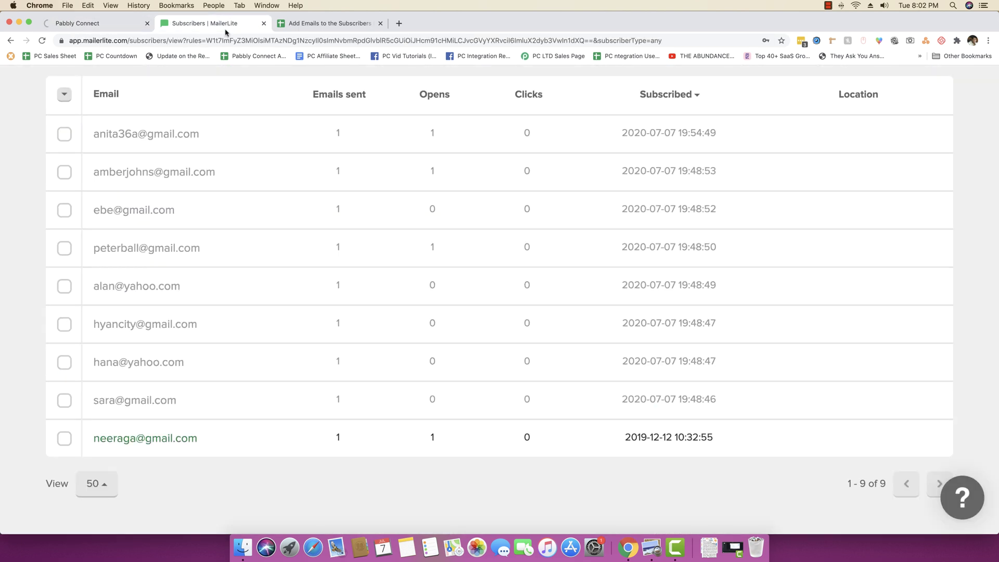
pyautogui.scroll(8, 255, 244)
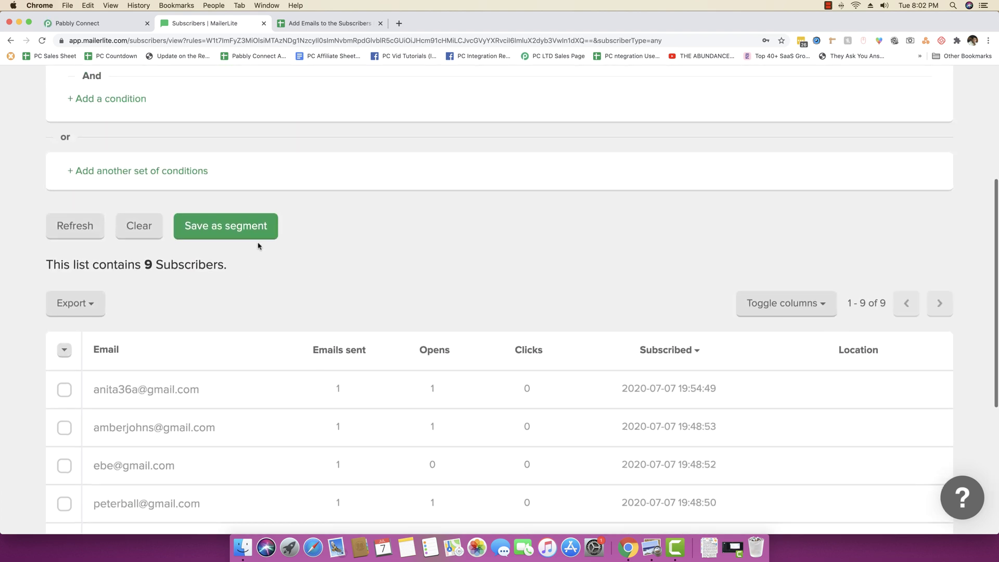
pyautogui.scroll(3, 448, 254)
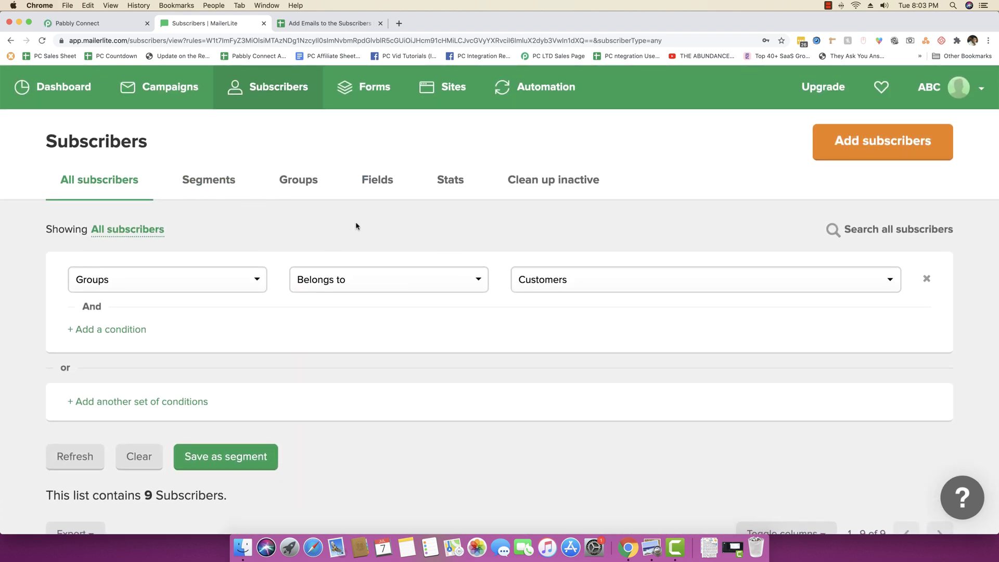
pyautogui.click(289, 23)
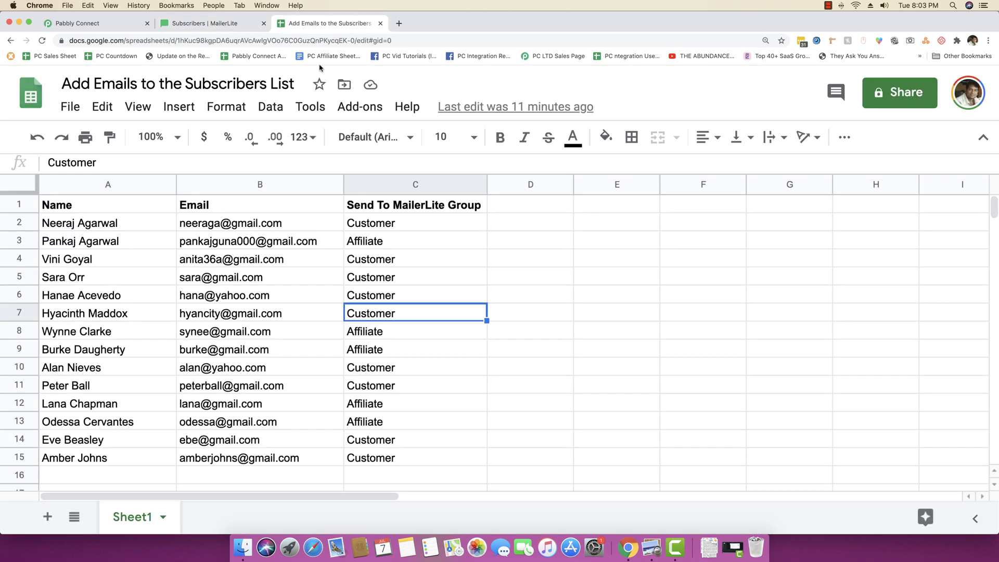